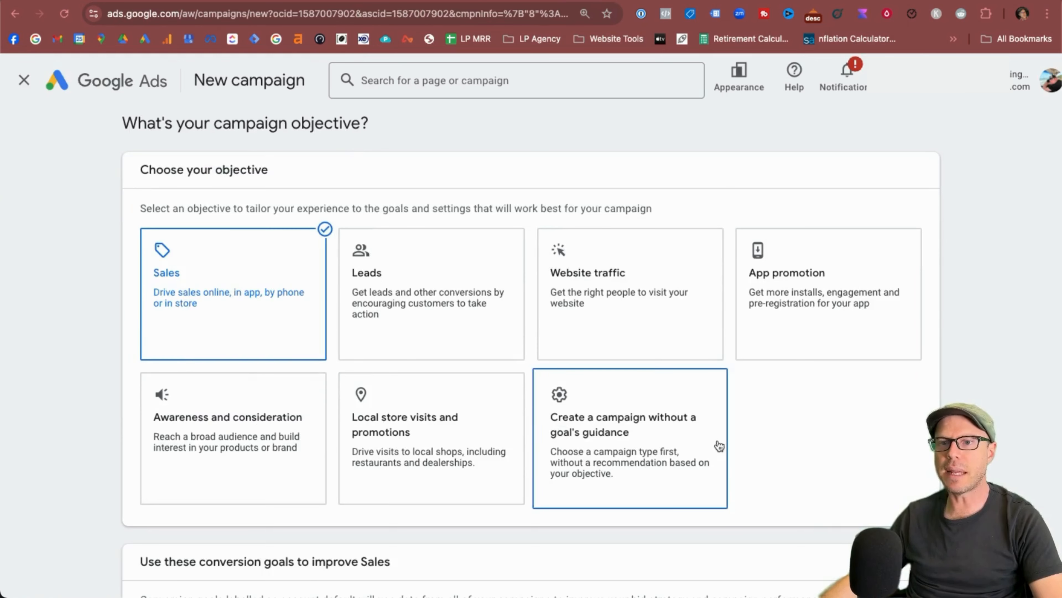
- Continue with the Sales objective, keeping the account-default Purchases conversion goal
scroll(716, 446, "down", 5)
left_click_drag(215, 313, 376, 313)
left_click(412, 315)
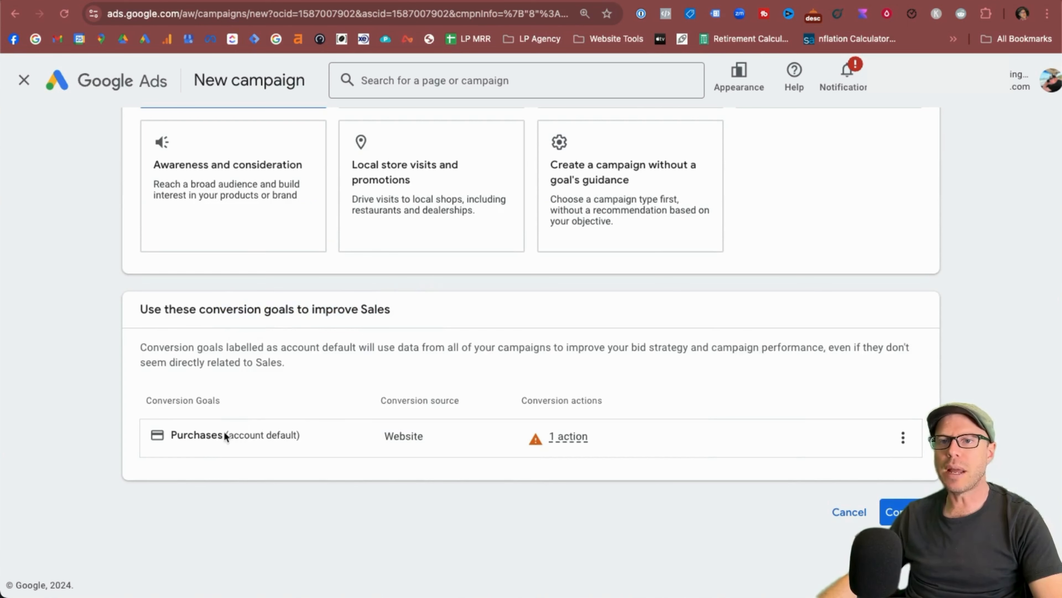
left_click_drag(171, 435, 224, 435)
left_click(327, 434)
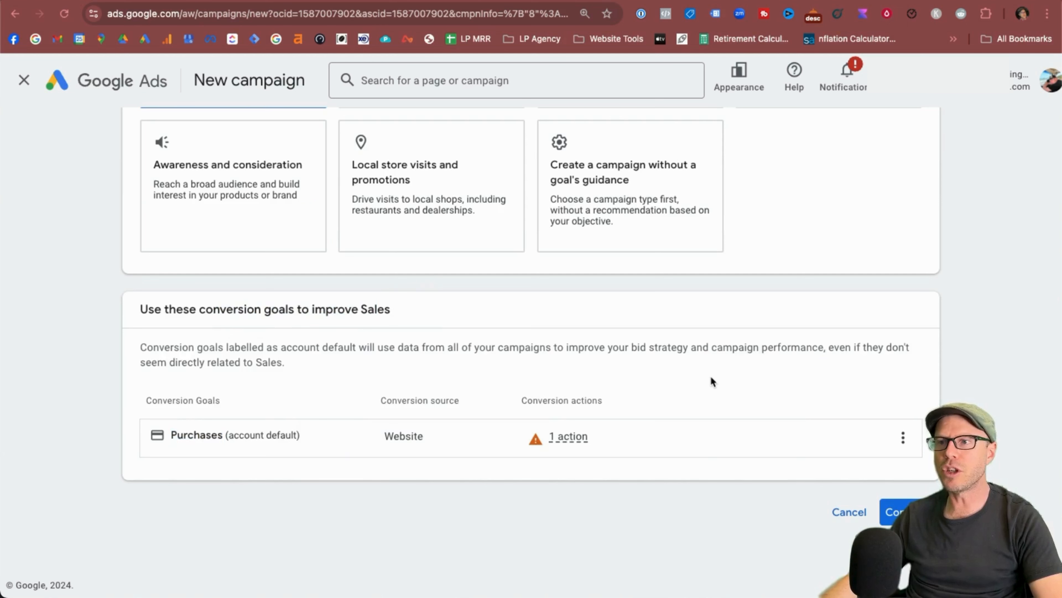
left_click(895, 511)
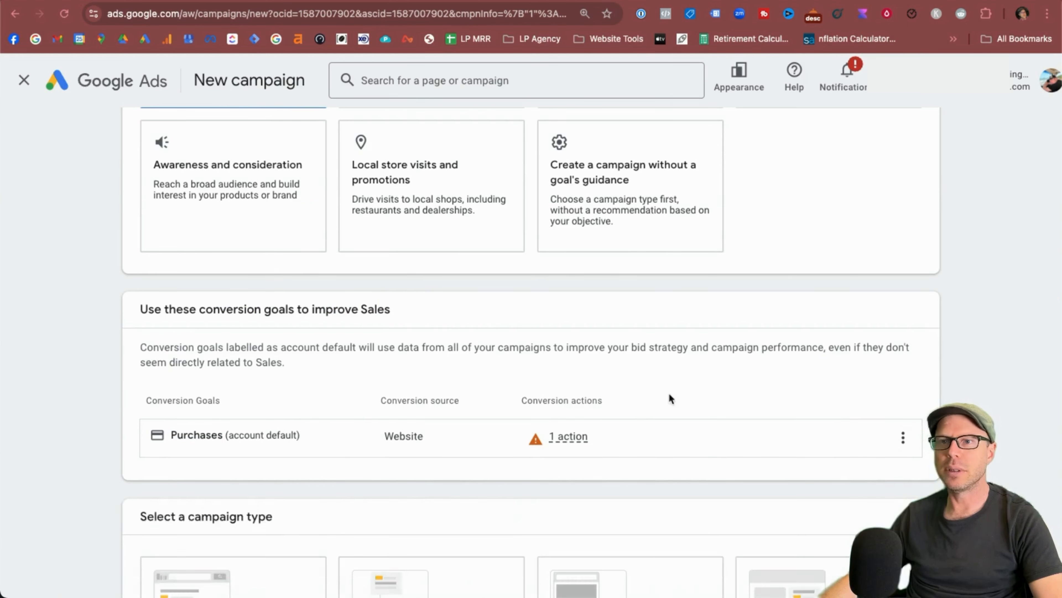
- Choose Demand Gen as the campaign type and continue to the campaign settings
left_click_drag(141, 197, 326, 204)
left_click(325, 204)
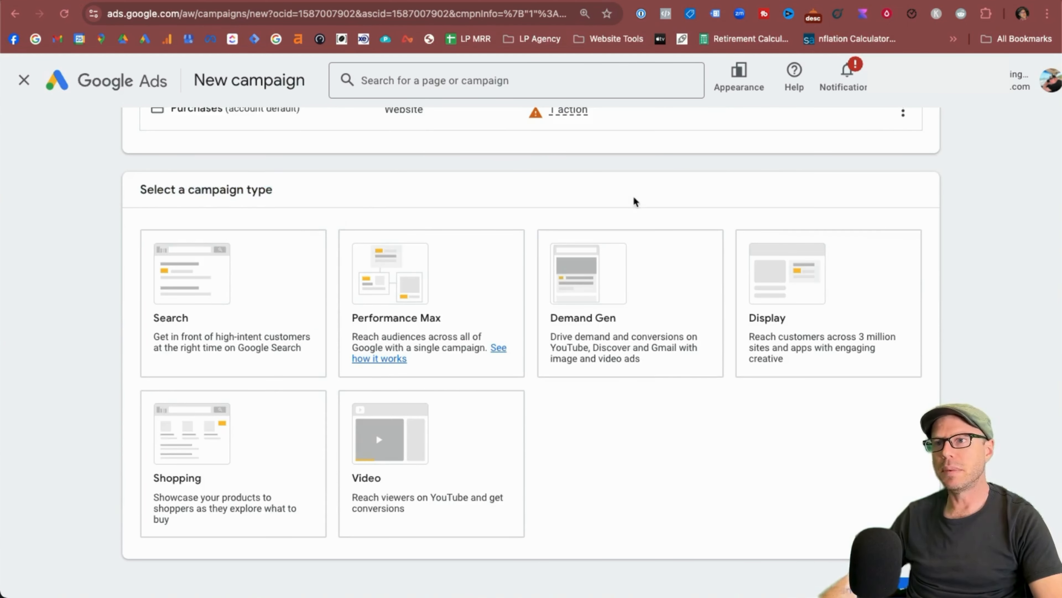
left_click(620, 315)
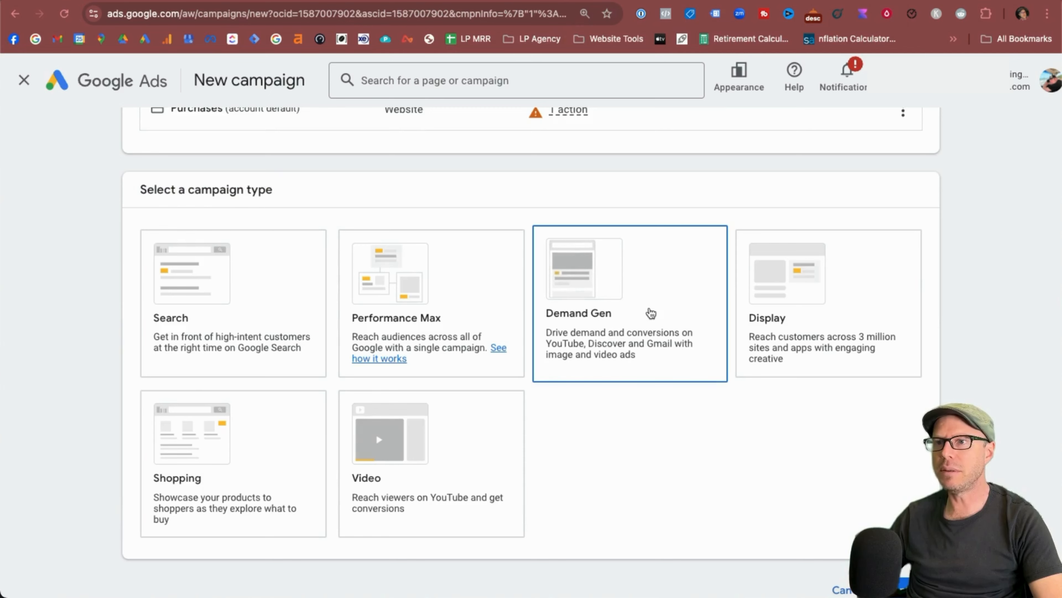
left_click(649, 311)
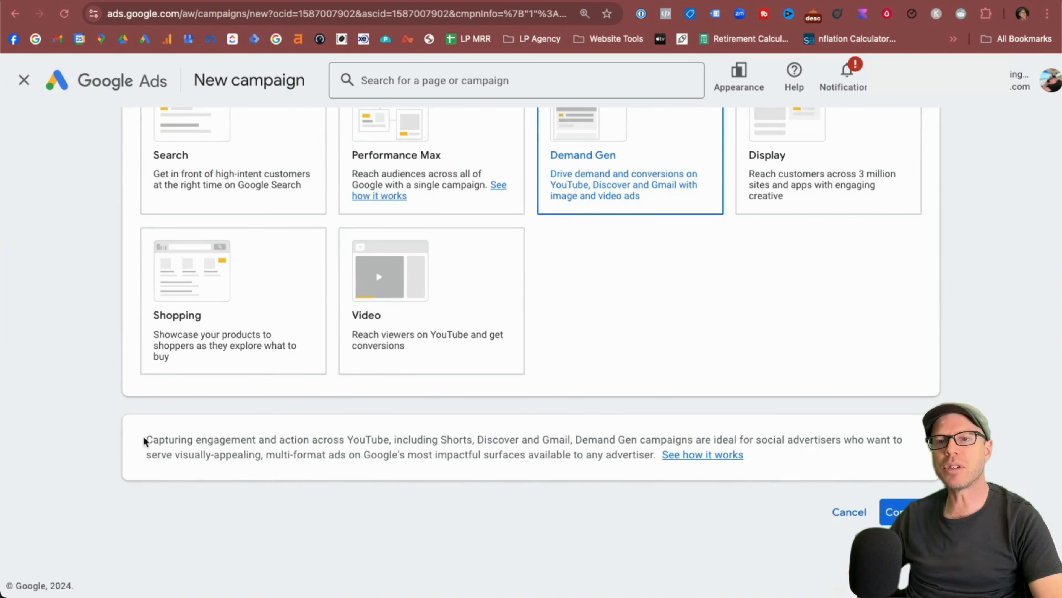
left_click_drag(145, 441, 234, 441)
left_click(278, 440)
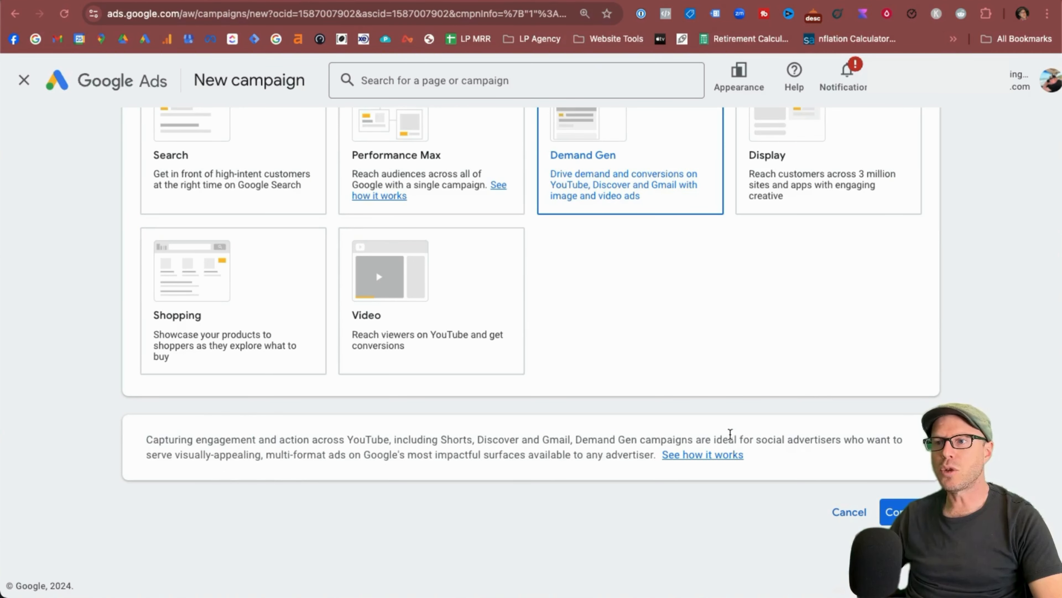
left_click_drag(739, 439, 842, 439)
left_click(842, 437)
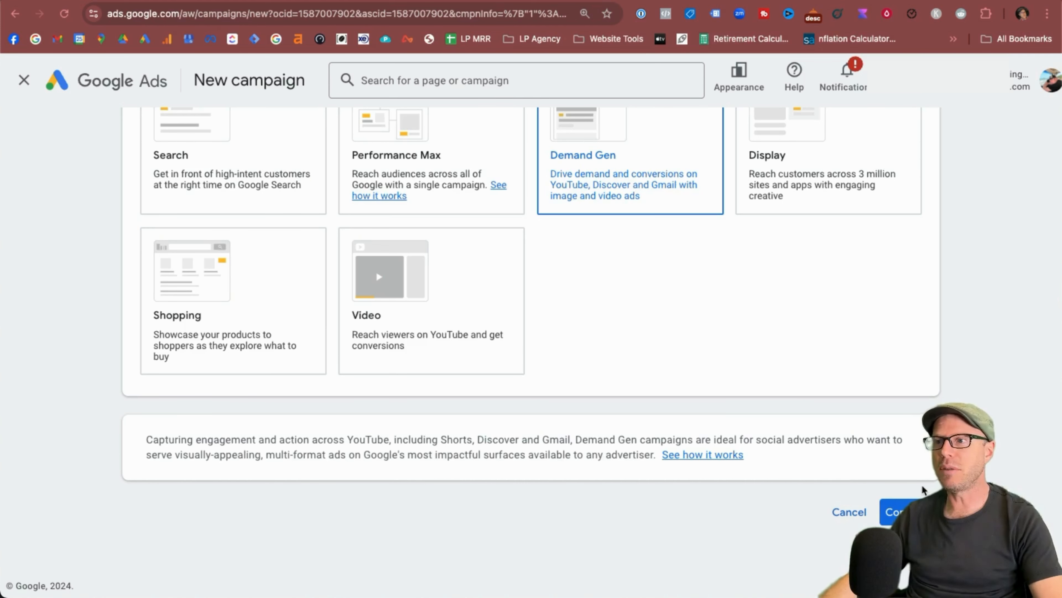
left_click(899, 511)
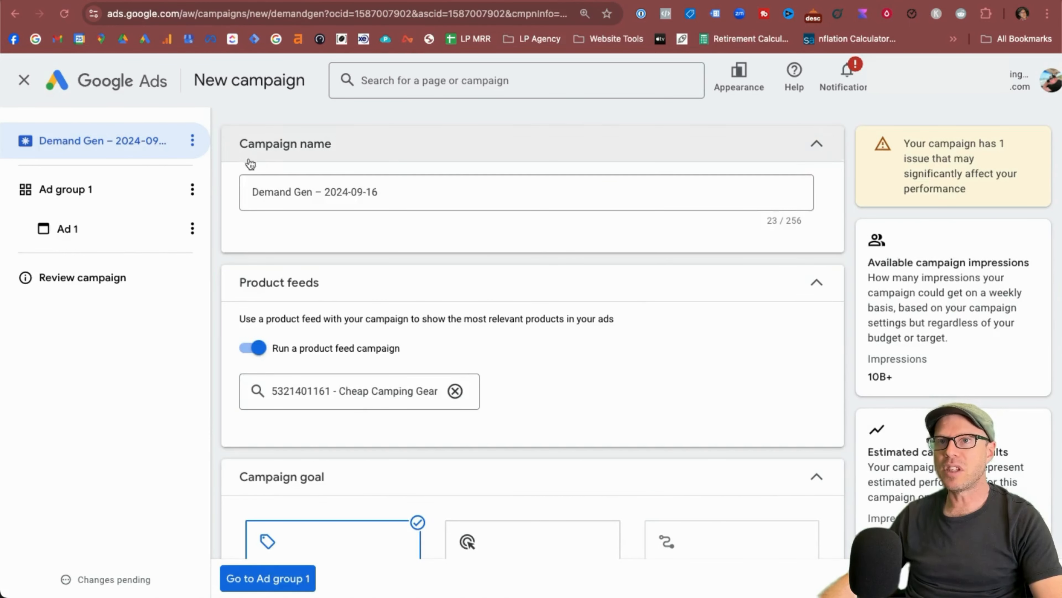
- Rename the campaign as Demand Gen | RT | 2024-09-16
left_click(313, 192)
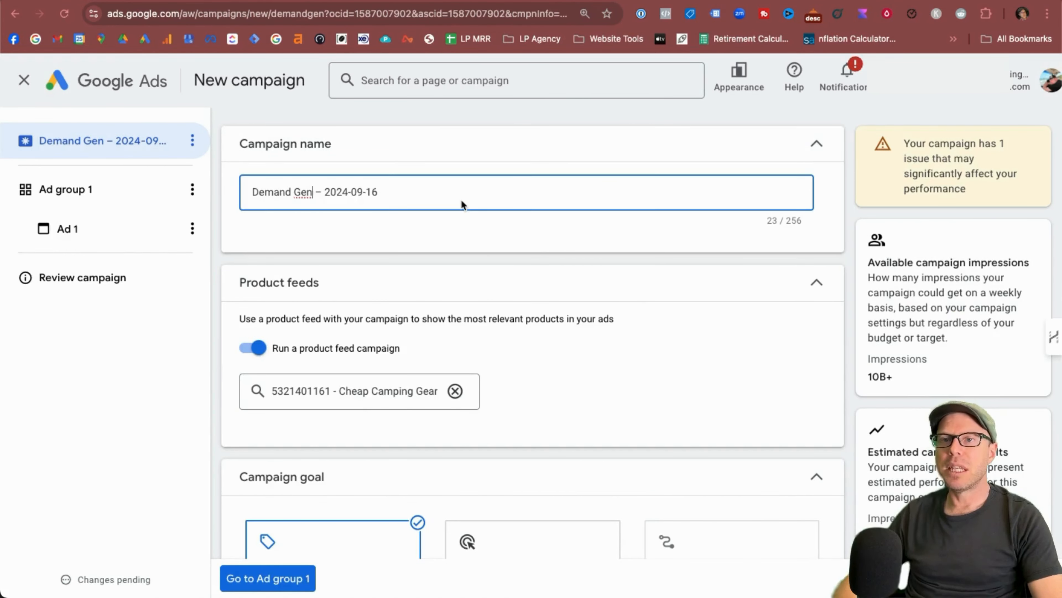
type("|")
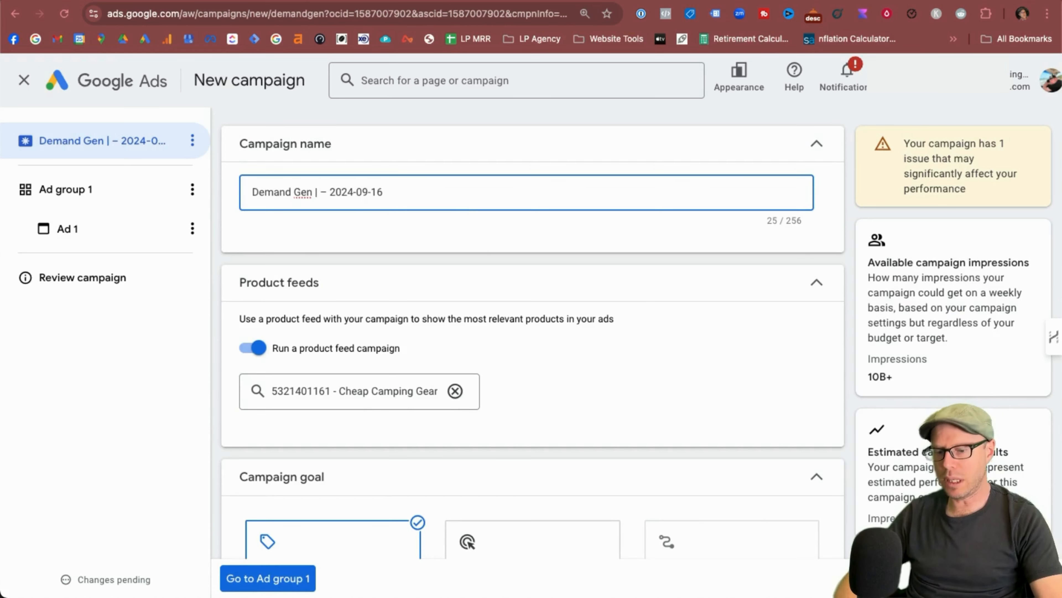
type(" RT |")
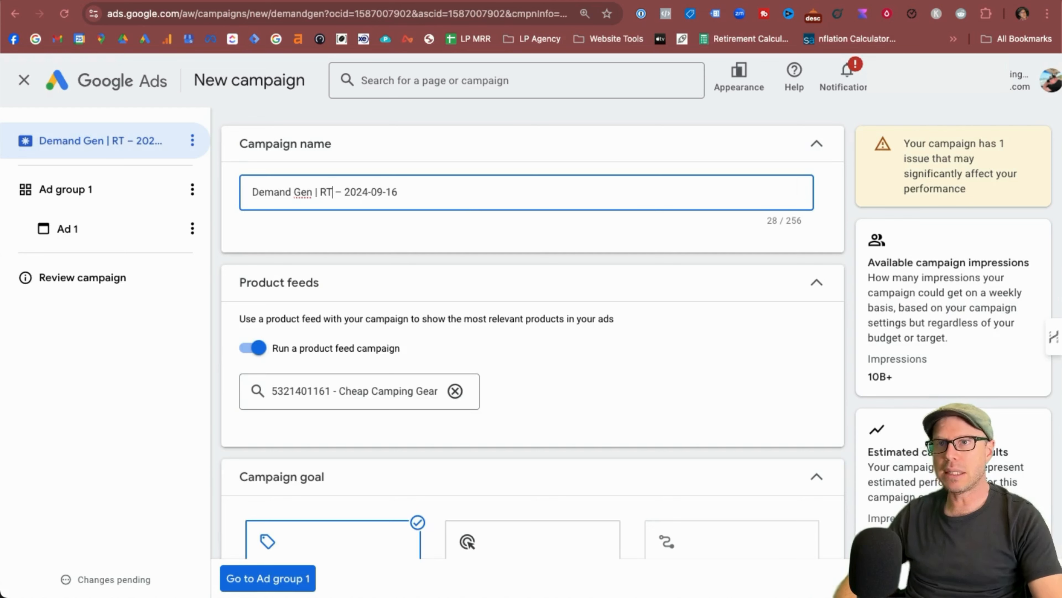
key("Delete")
key("Delete")
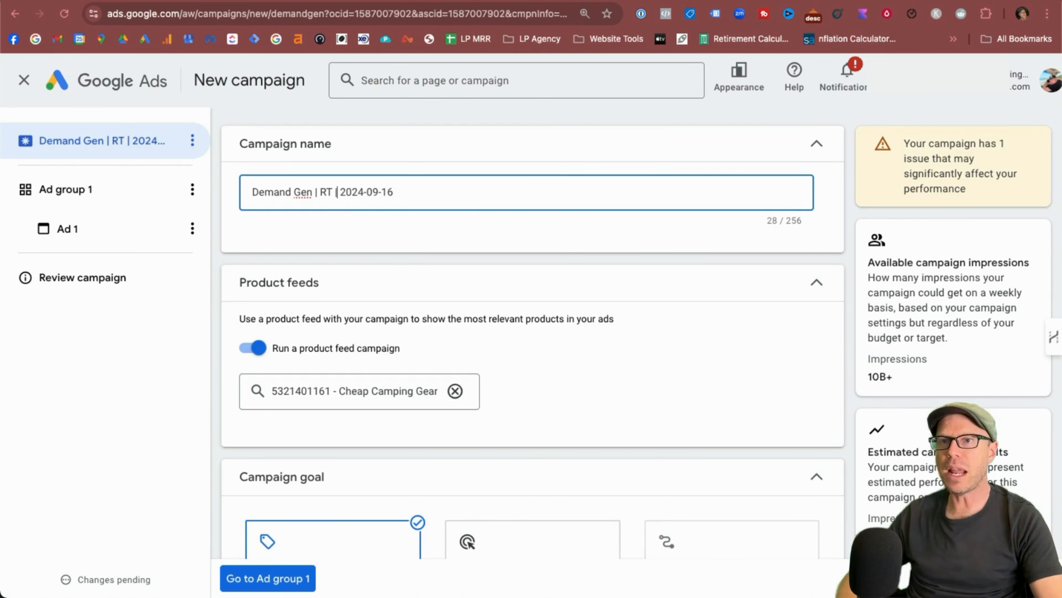
- Turn the product feed campaign option off and back on
left_click(252, 348)
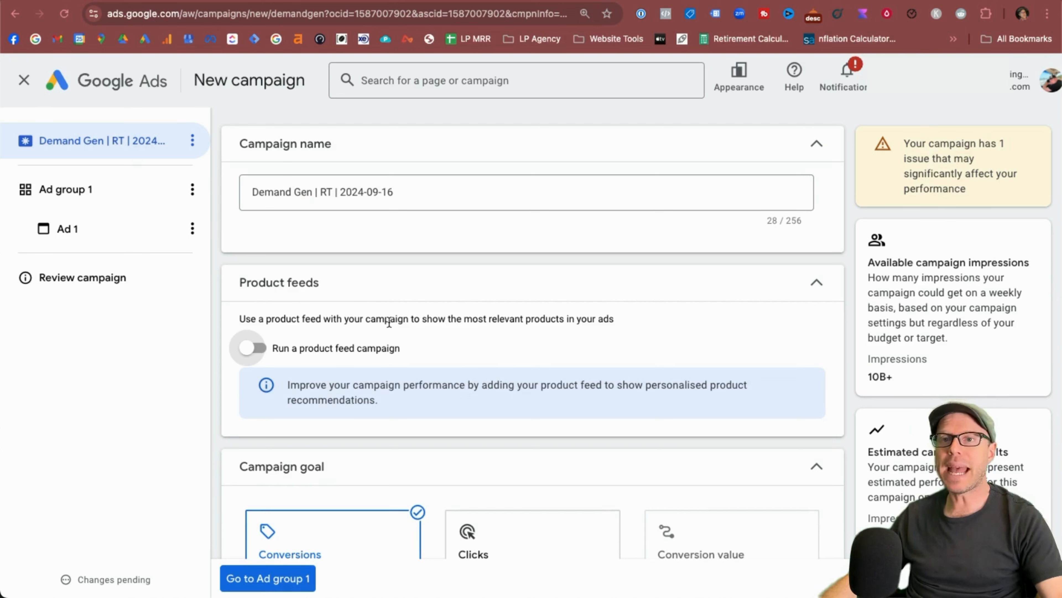
left_click(251, 349)
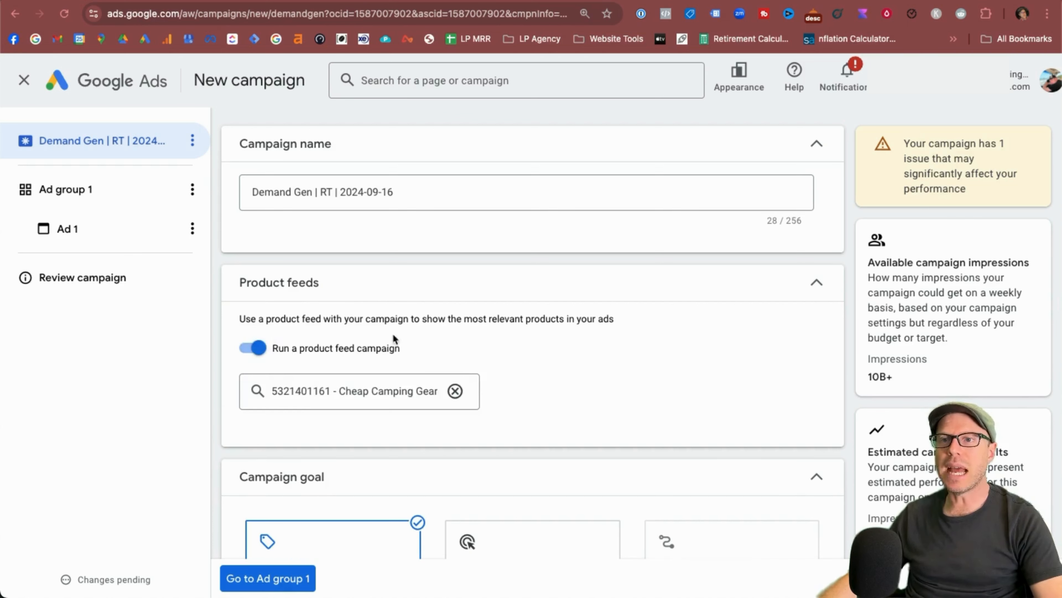
left_click_drag(422, 319, 647, 319)
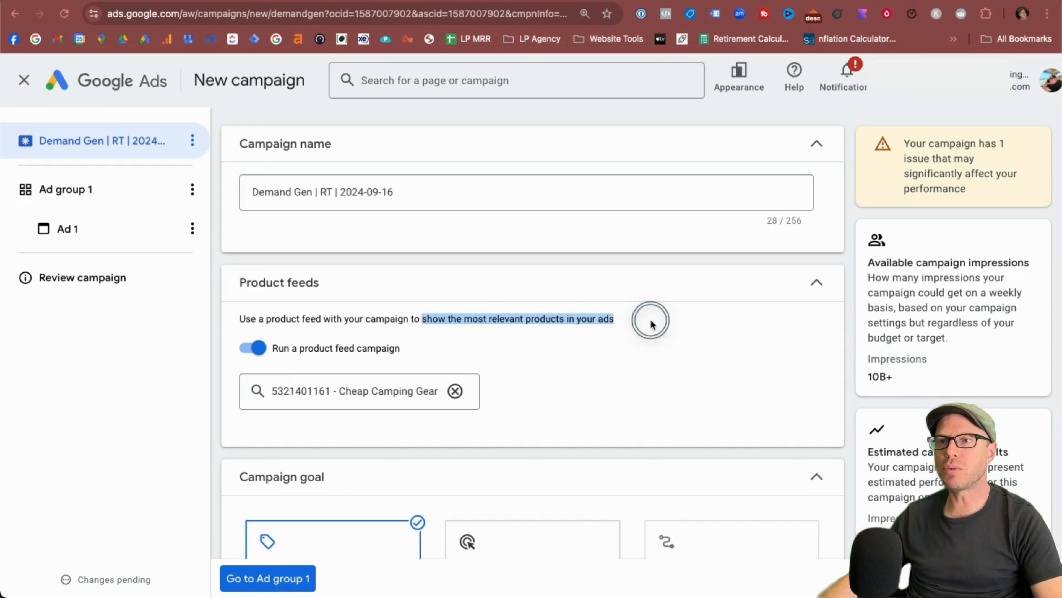
left_click(650, 321)
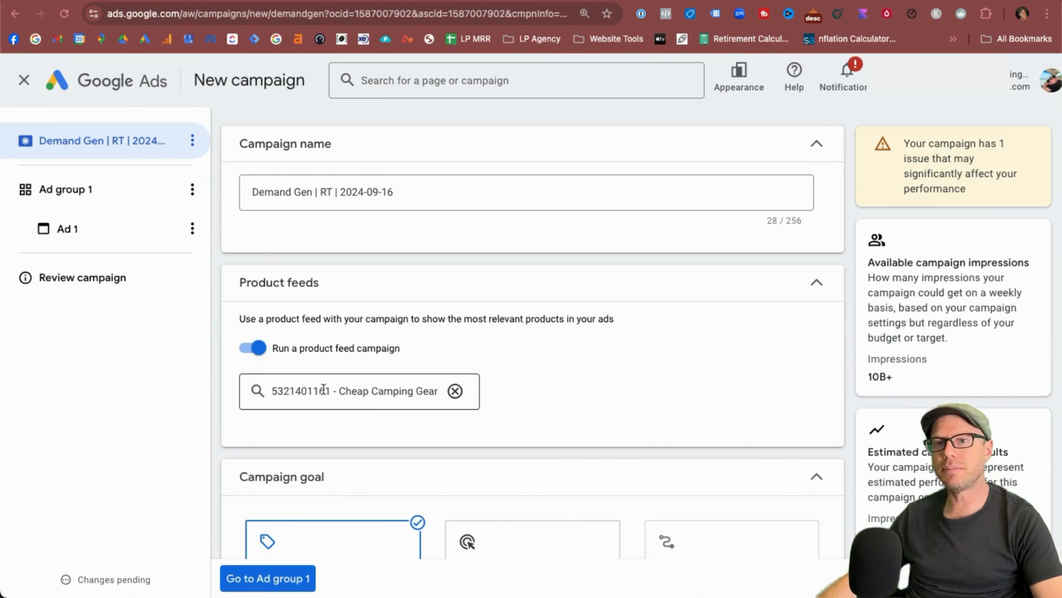
- Enable the optional target cost per action and disable it again without entering an amount
scroll(581, 339, "down", 5)
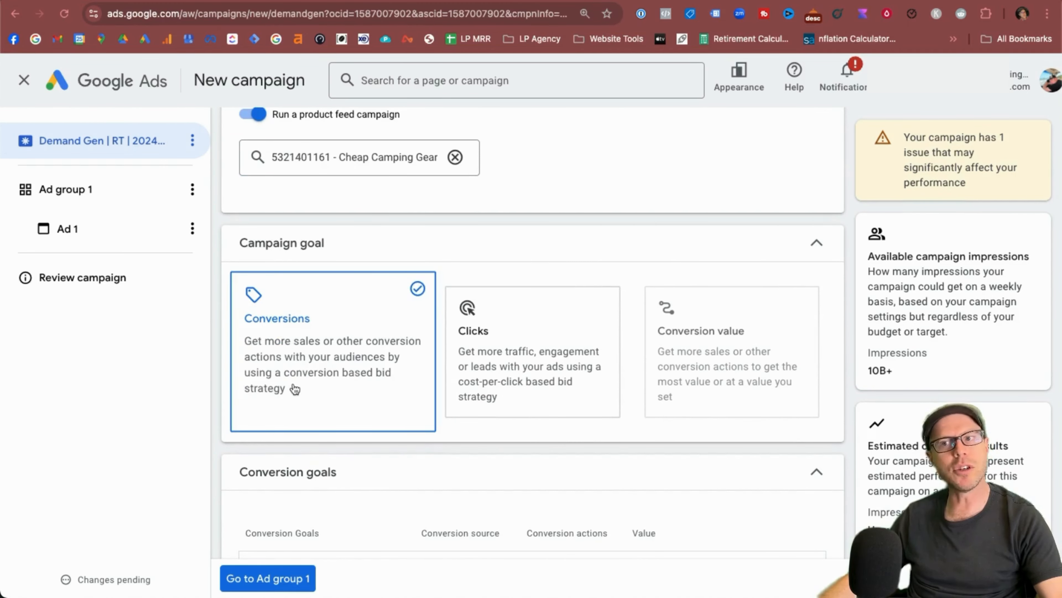
scroll(431, 452, "down", 5)
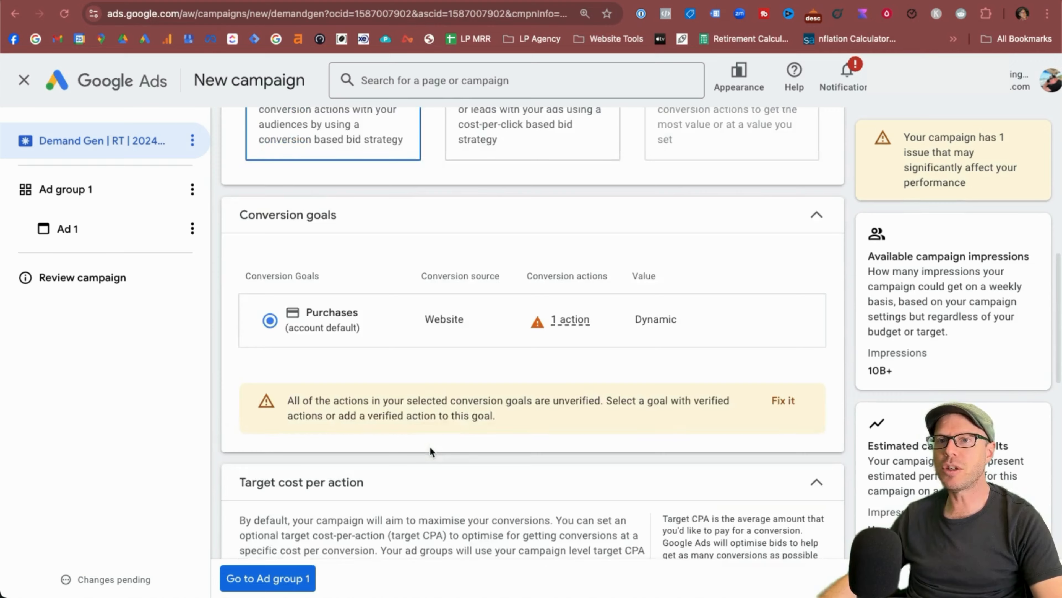
scroll(358, 432, "up", 1)
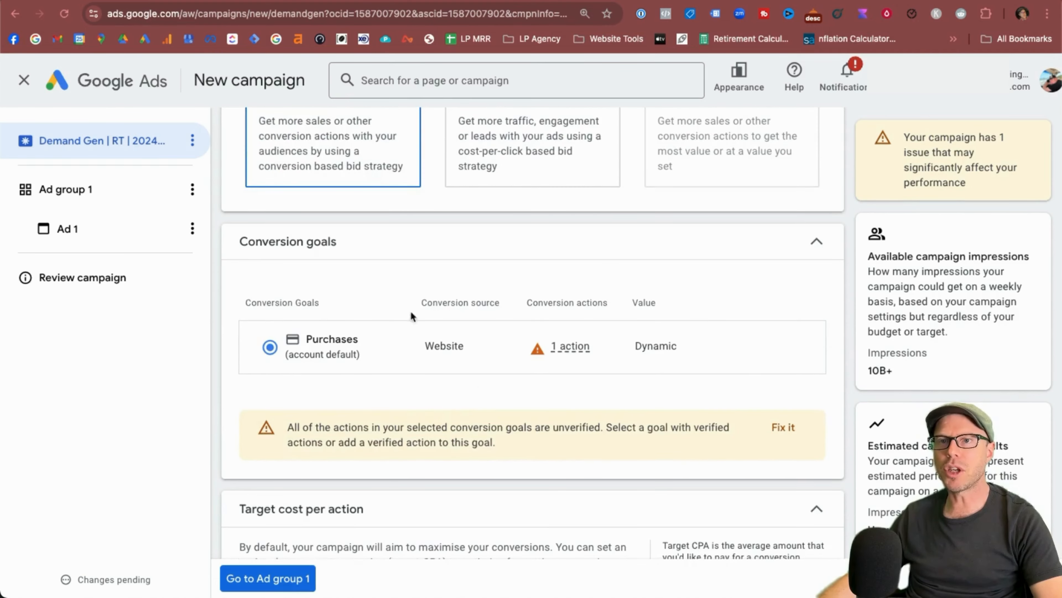
scroll(433, 370, "down", 7)
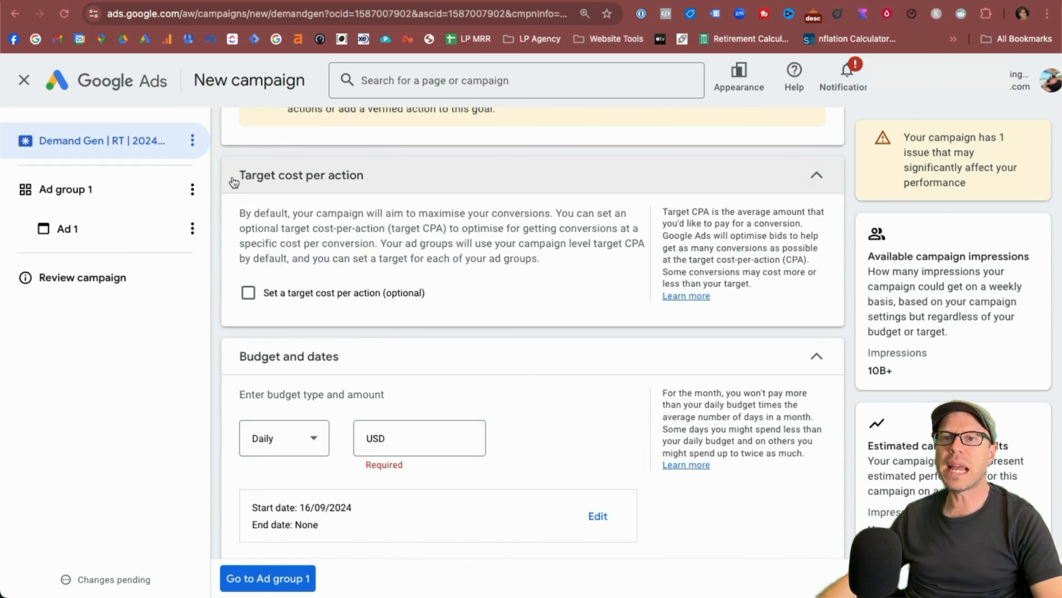
left_click_drag(232, 179, 432, 179)
left_click(432, 179)
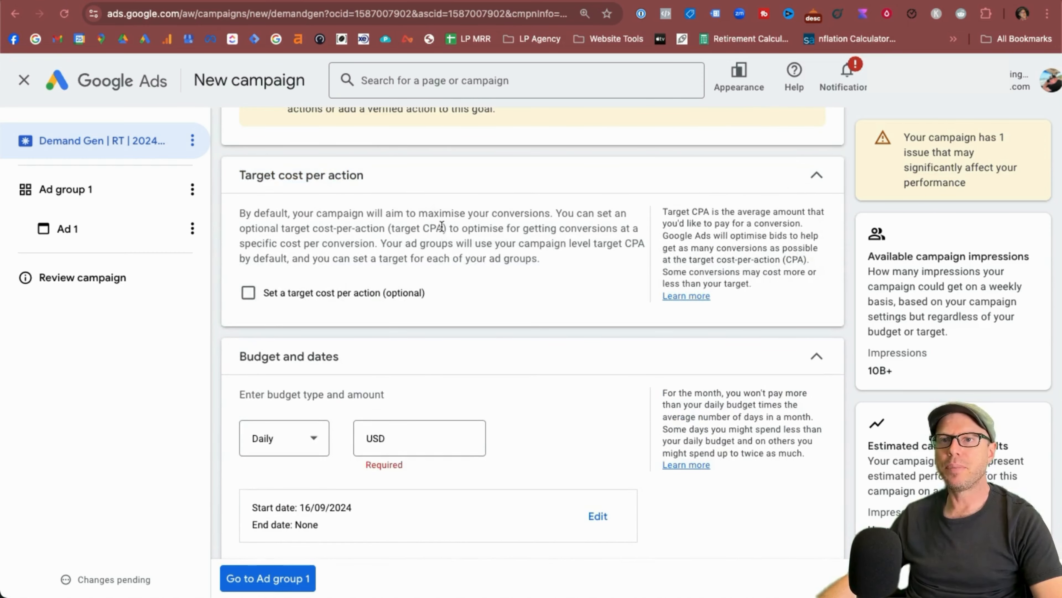
left_click(248, 293)
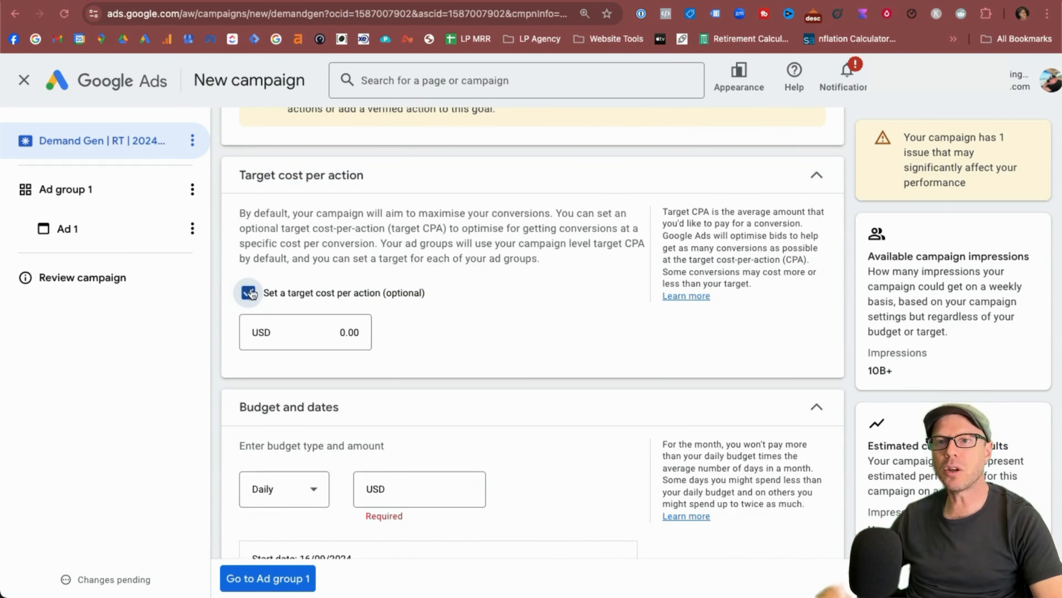
scroll(359, 281, "down", 1)
scroll(434, 299, "up", 1)
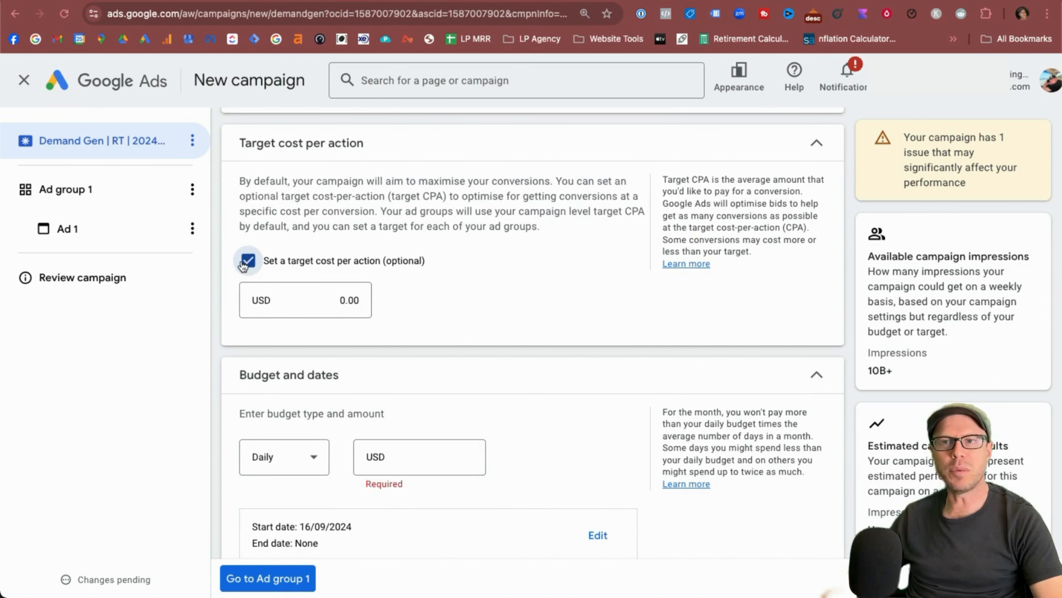
left_click(247, 261)
- Set the daily campaign budget to USD 5.00
scroll(468, 254, "down", 4)
left_click(439, 237)
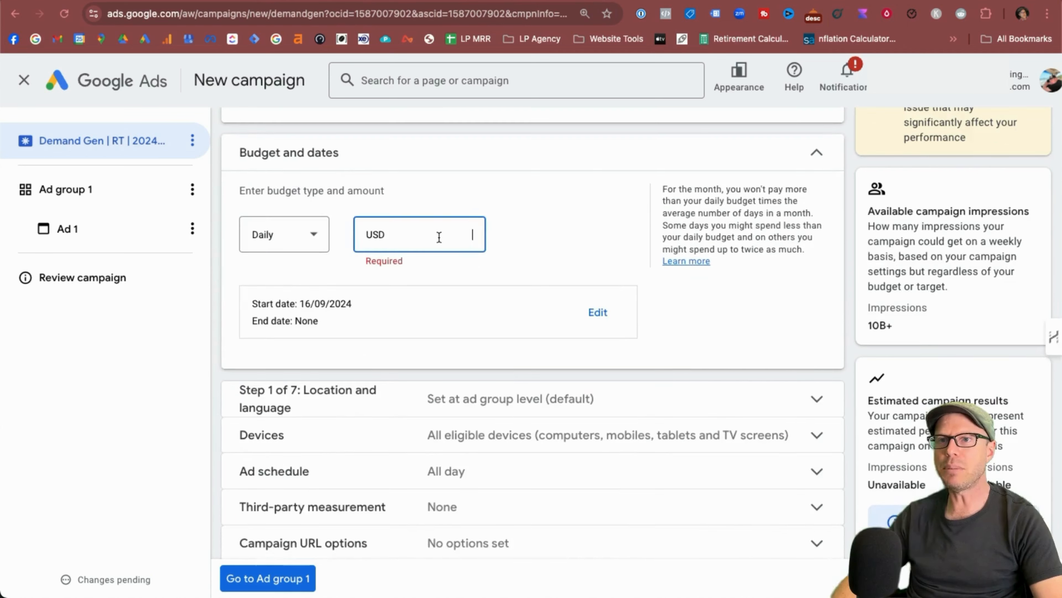
type("5.00")
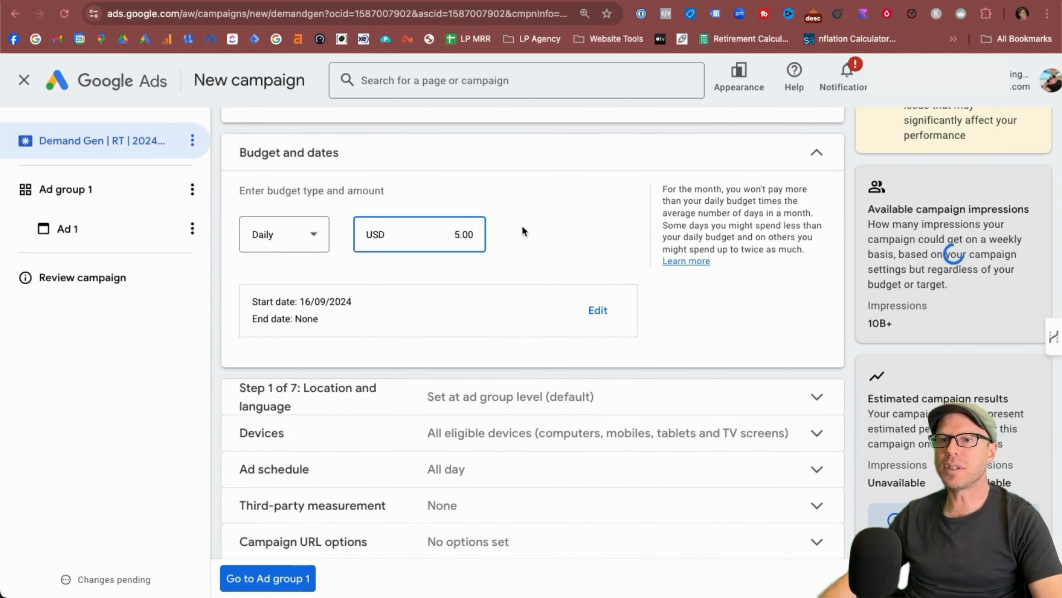
left_click(538, 231)
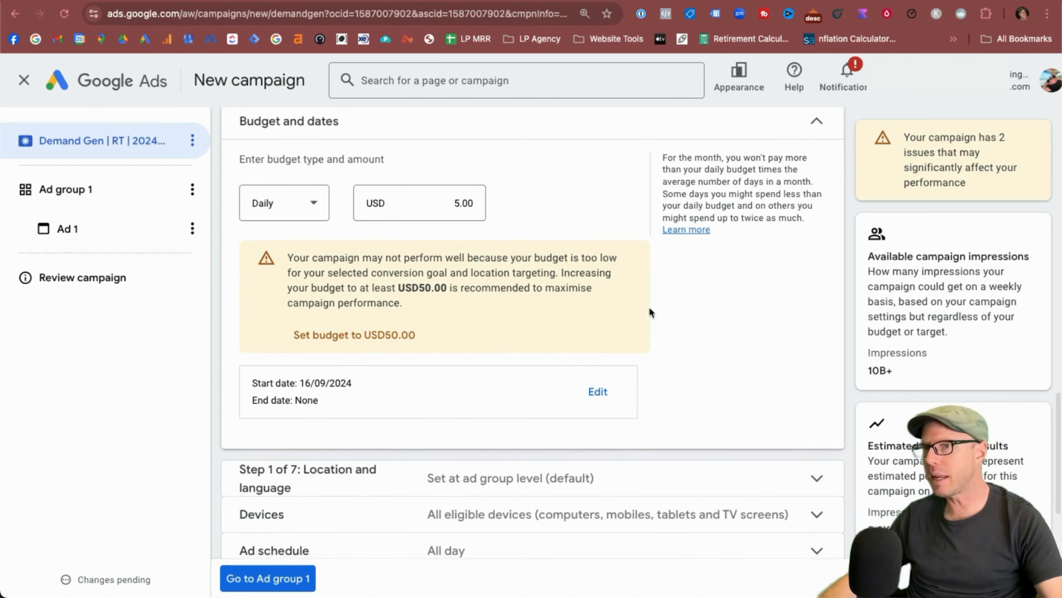
- Enable campaign-level location and language targeting in the location and language settings
scroll(652, 305, "down", 3)
scroll(655, 312, "down", 1)
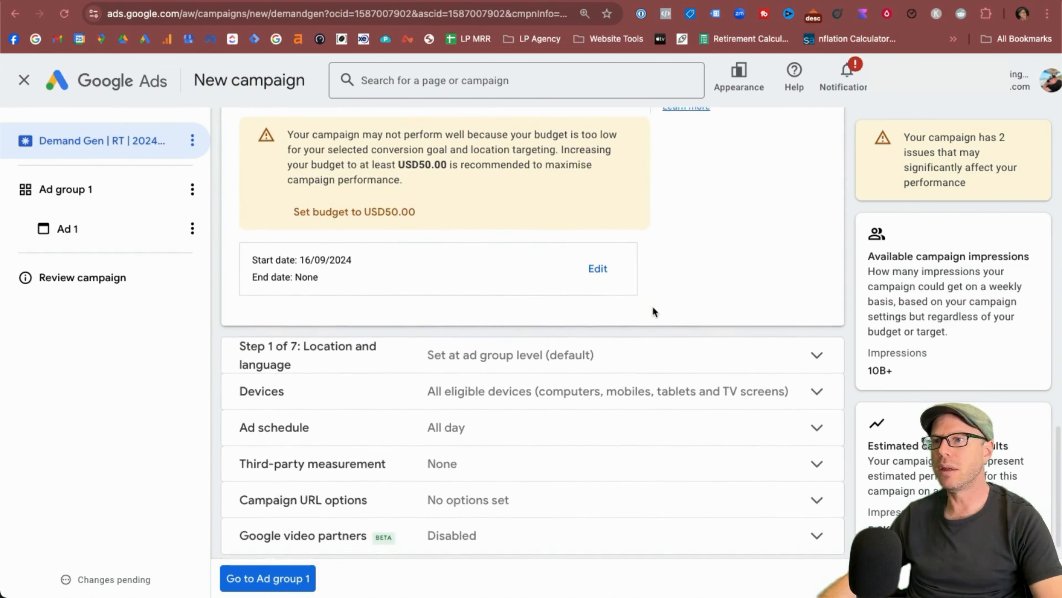
scroll(655, 313, "up", 3)
scroll(655, 312, "down", 4)
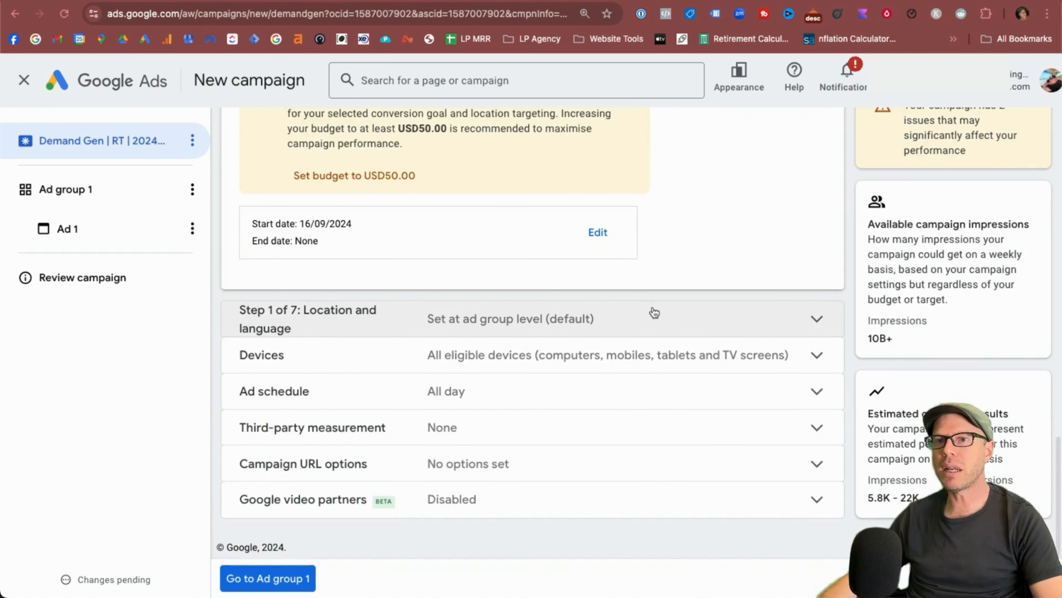
left_click(717, 315)
scroll(700, 316, "down", 3)
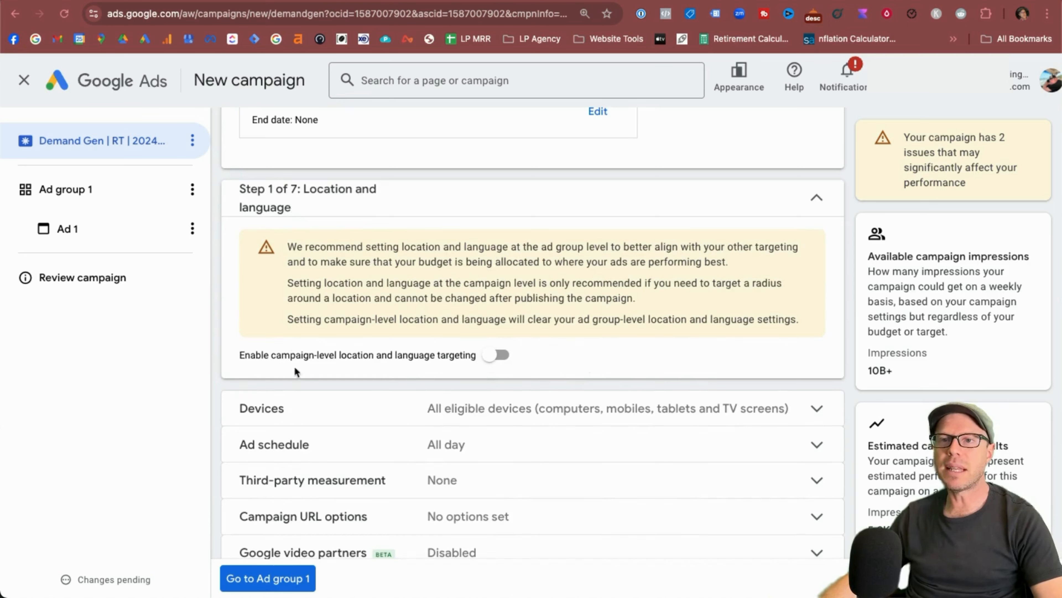
left_click_drag(282, 359, 398, 358)
left_click(496, 355)
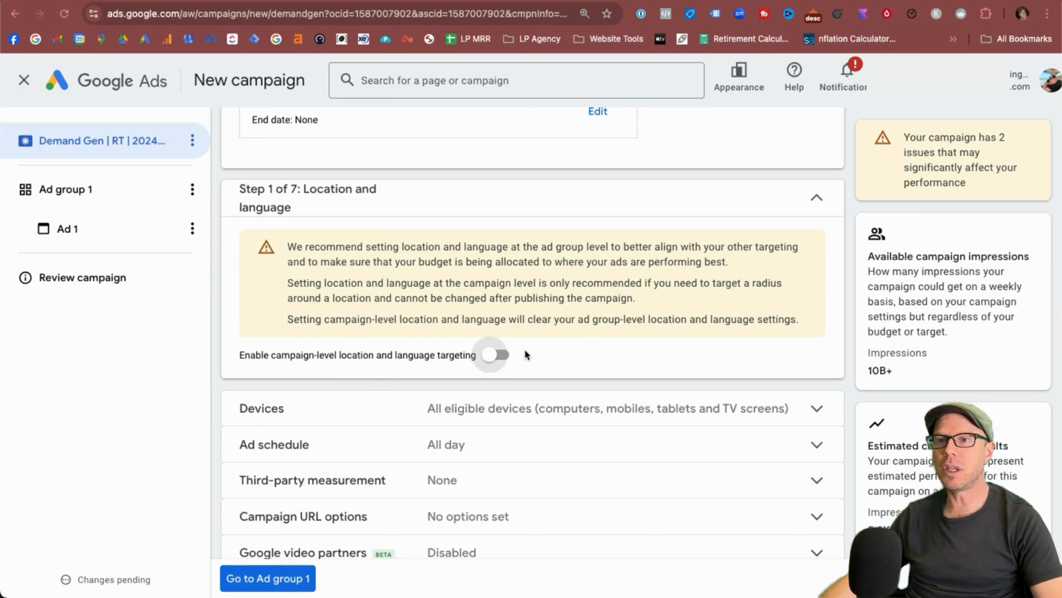
left_click(497, 355)
- Target a custom campaign location by including the United States
scroll(561, 346, "down", 5)
left_click(320, 230)
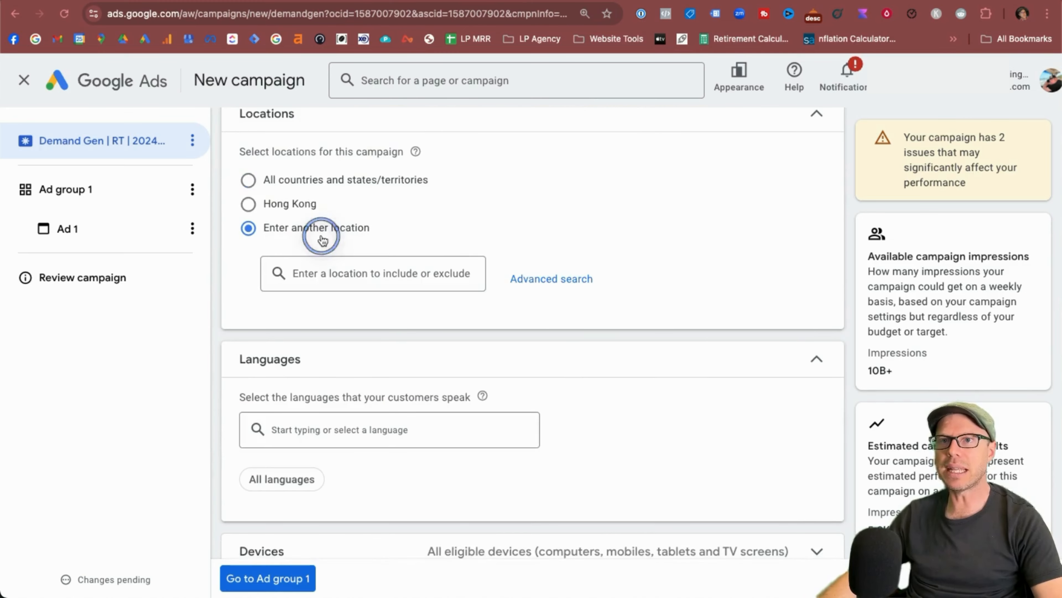
left_click(378, 272)
type("unit")
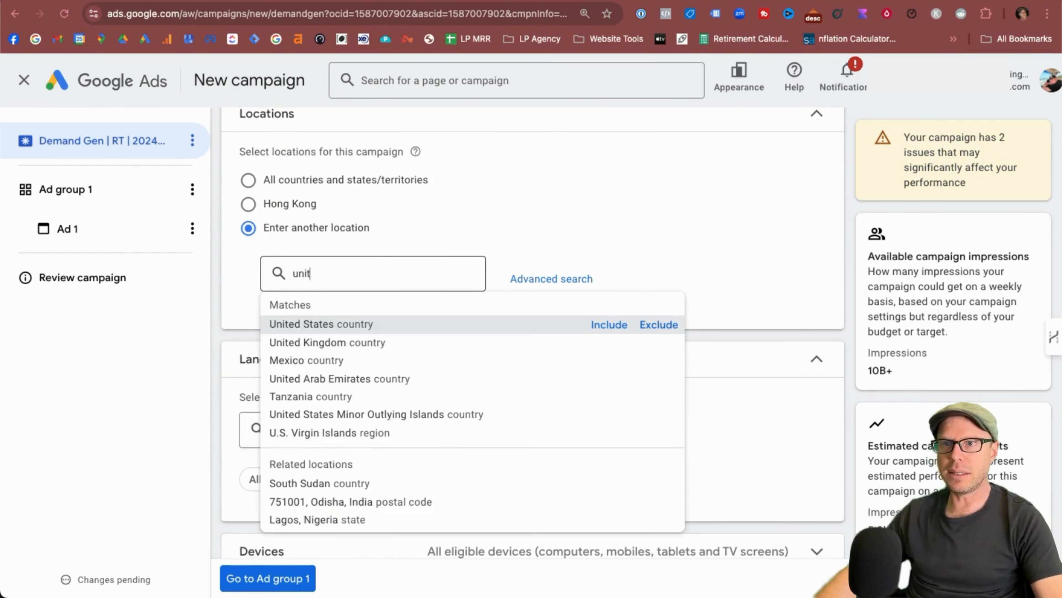
left_click(364, 327)
- Set the campaign's customer languages to All languages
scroll(374, 331, "down", 4)
left_click(371, 307)
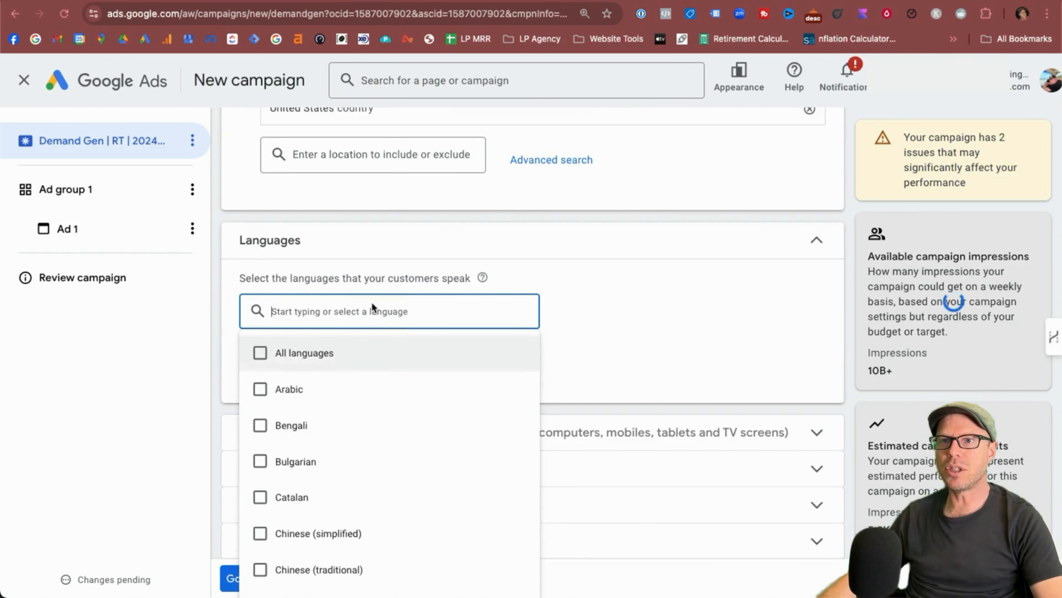
left_click(620, 284)
left_click(339, 316)
left_click(291, 352)
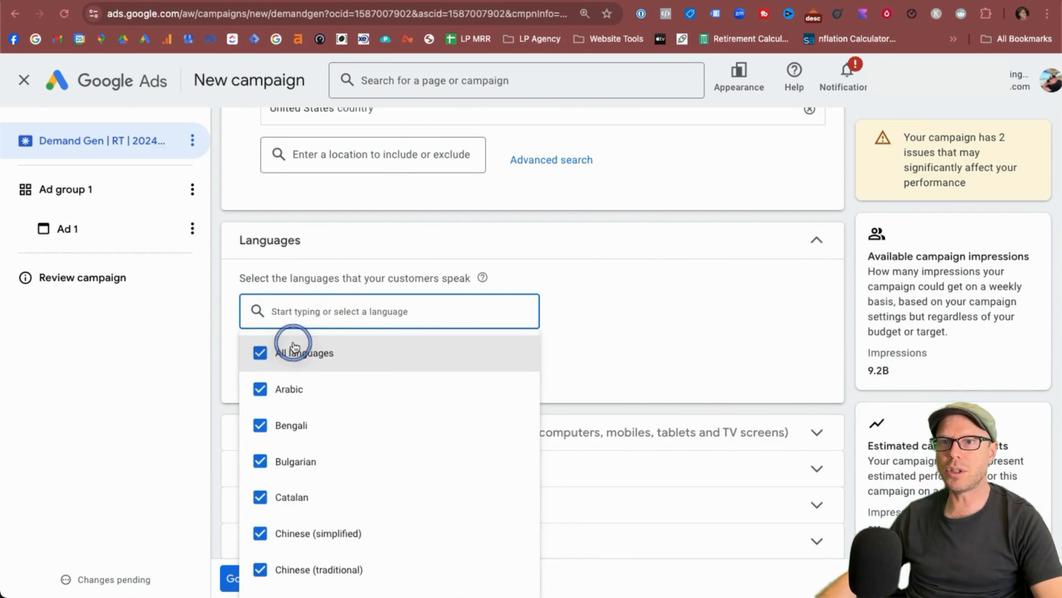
- Enable Google video partners for all video ads in the campaign settings
left_click(812, 358)
left_click(811, 358)
left_click(811, 361)
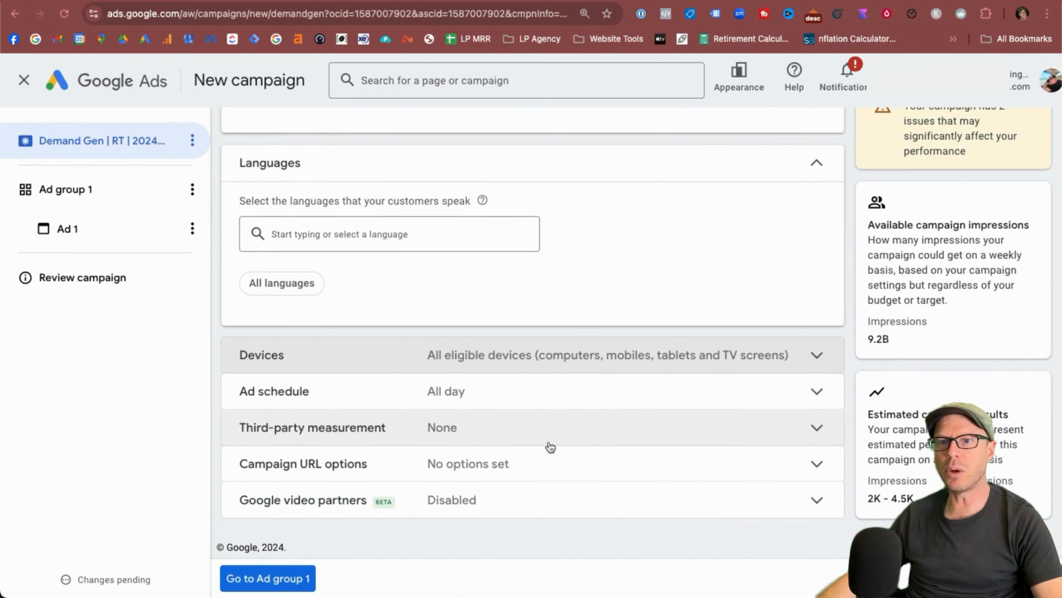
left_click(816, 499)
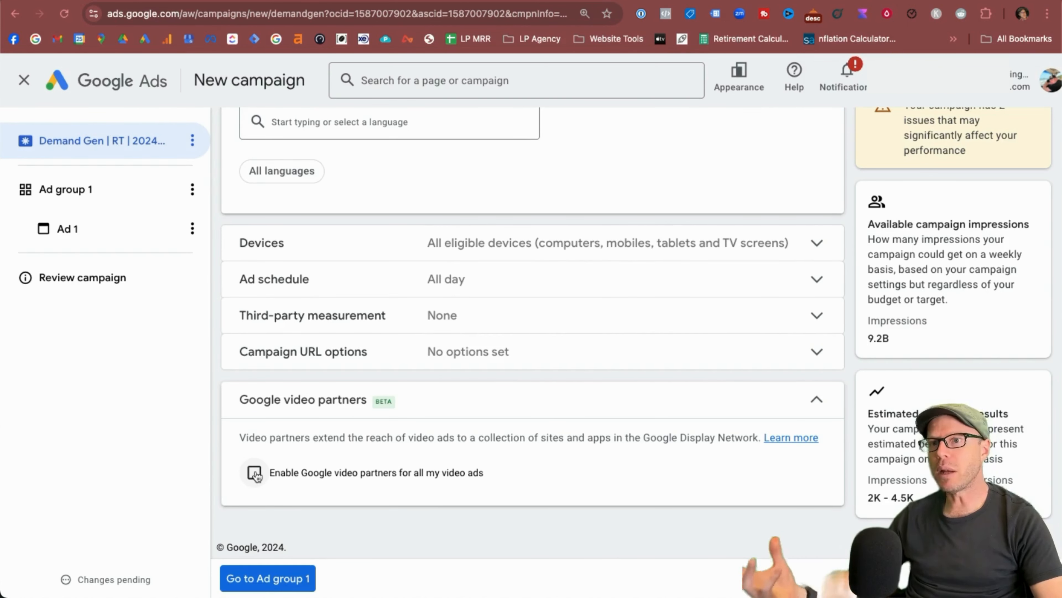
left_click_drag(477, 439, 657, 441)
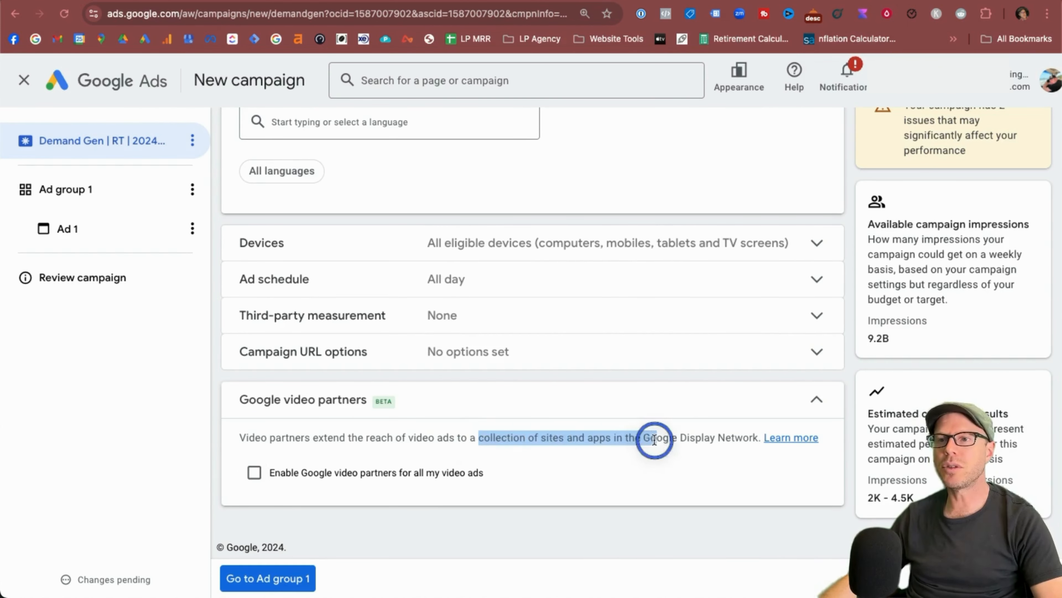
left_click(655, 441)
left_click(470, 440)
left_click_drag(470, 441, 654, 441)
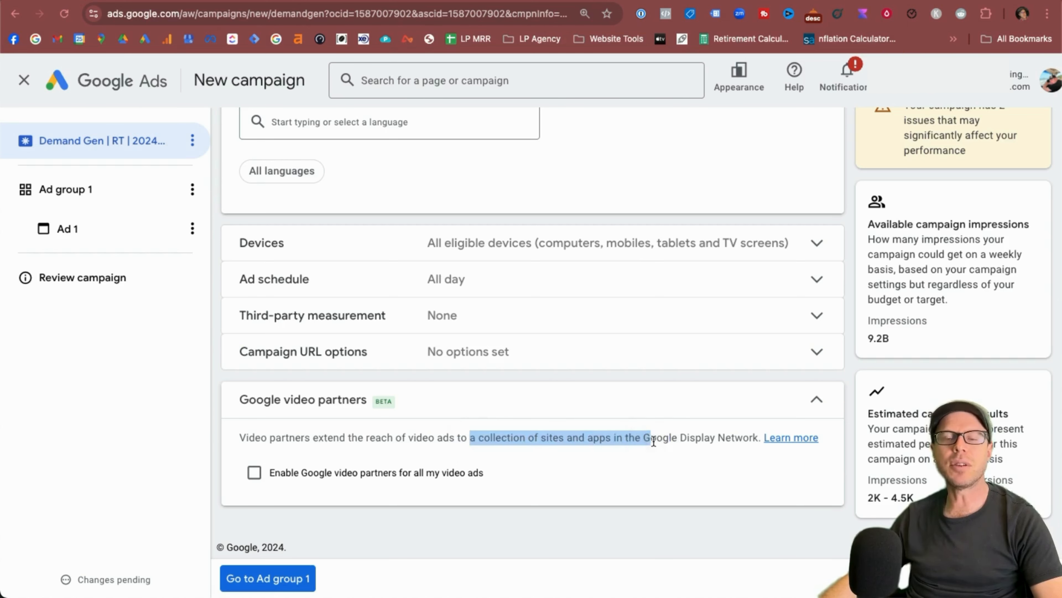
left_click(683, 441)
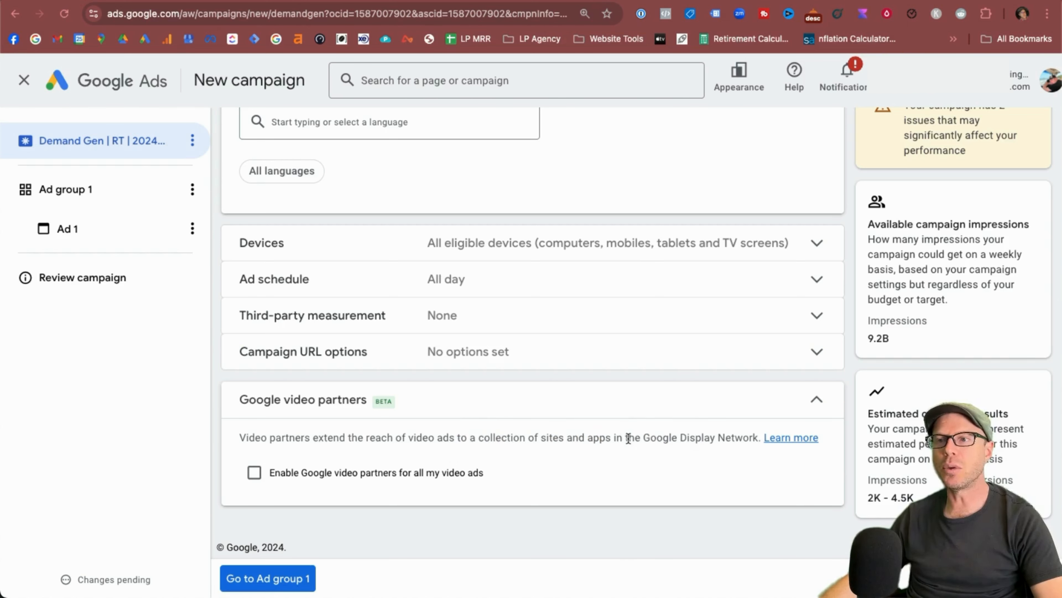
left_click(254, 472)
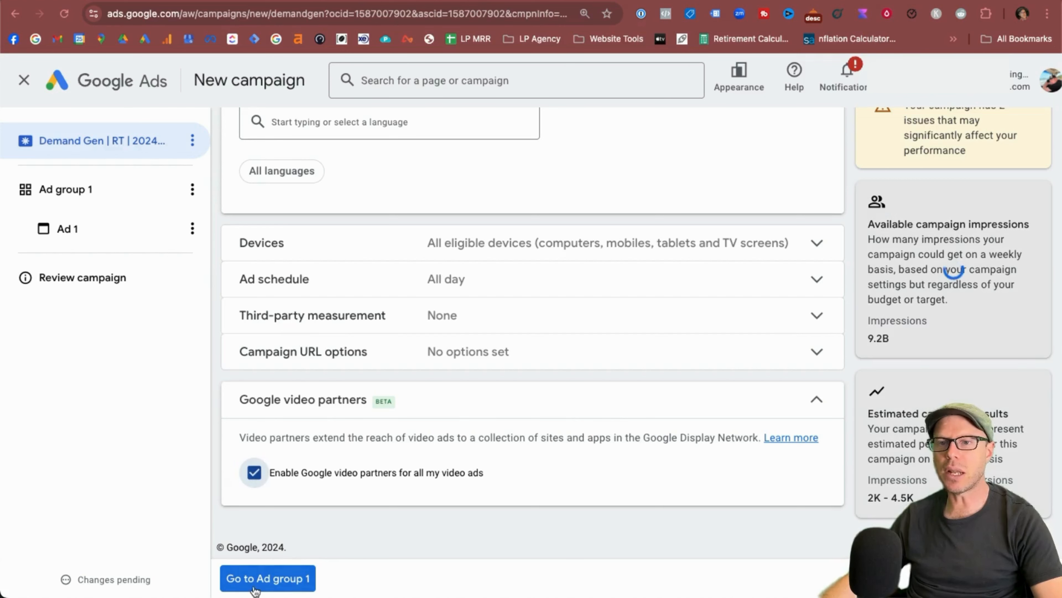
- Continue to the ad group settings and name the ad group "Tents"
left_click(256, 579)
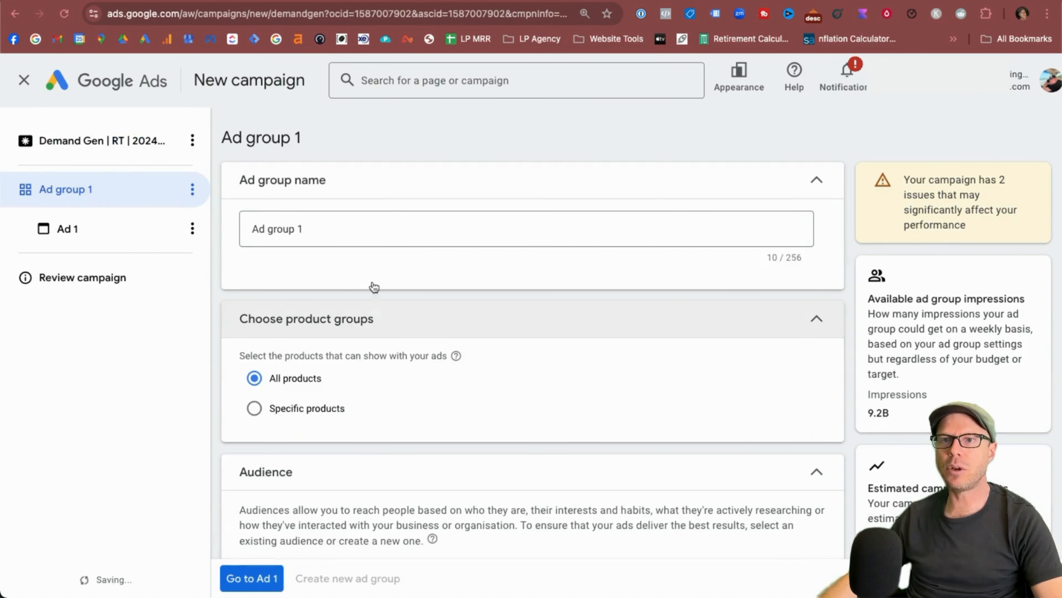
left_click(285, 226)
key("ctrl+a")
key("BackSpace")
type("Tee")
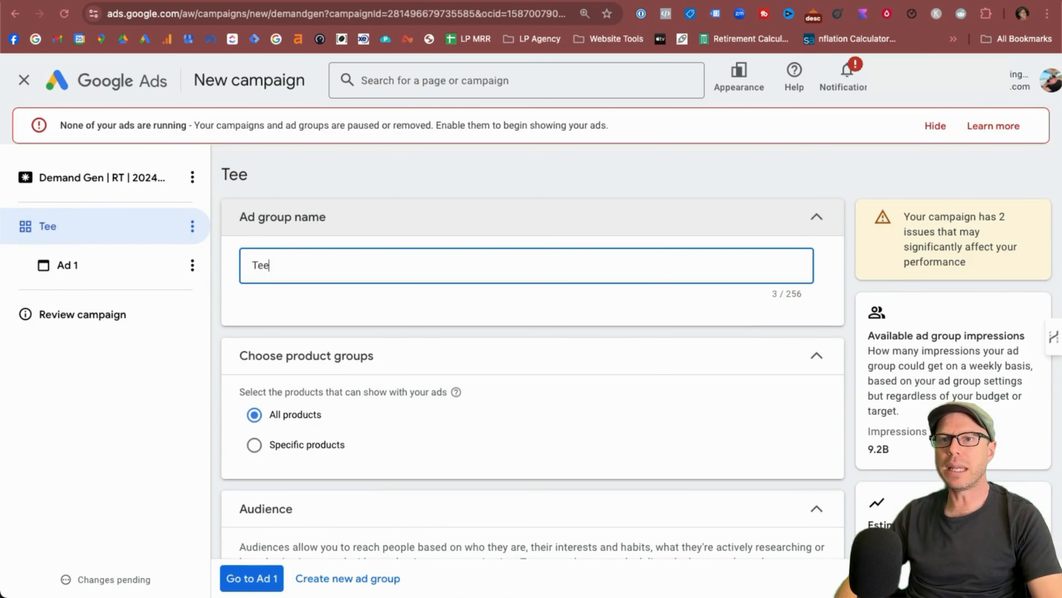
key("BackSpace")
type("nmt")
key("BackSpace")
key("BackSpace")
type("ts")
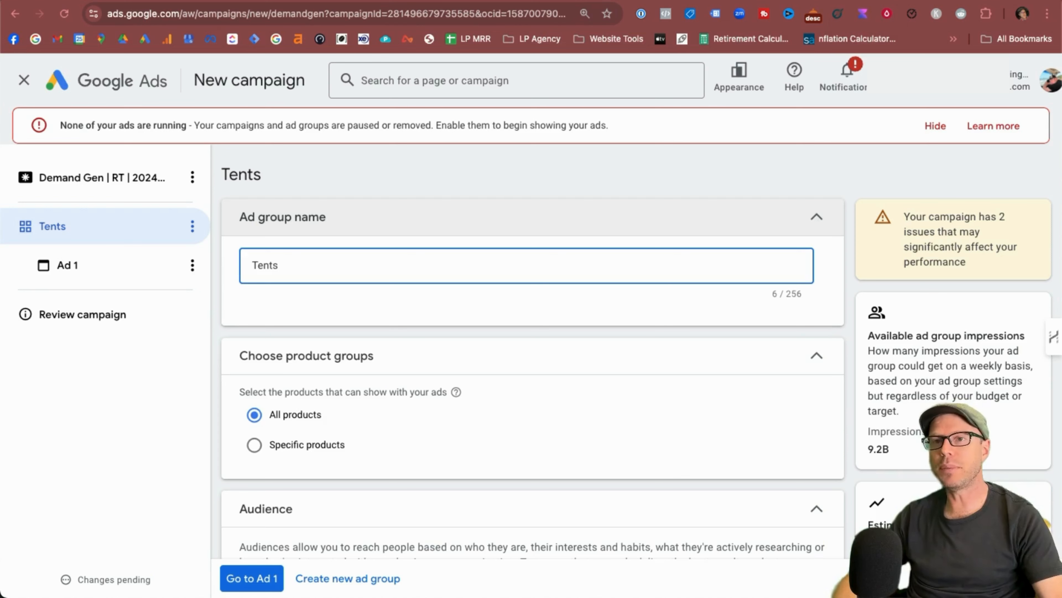
- Examine the product group help text on choosing specific products or using custom labels
scroll(271, 294, "down", 1)
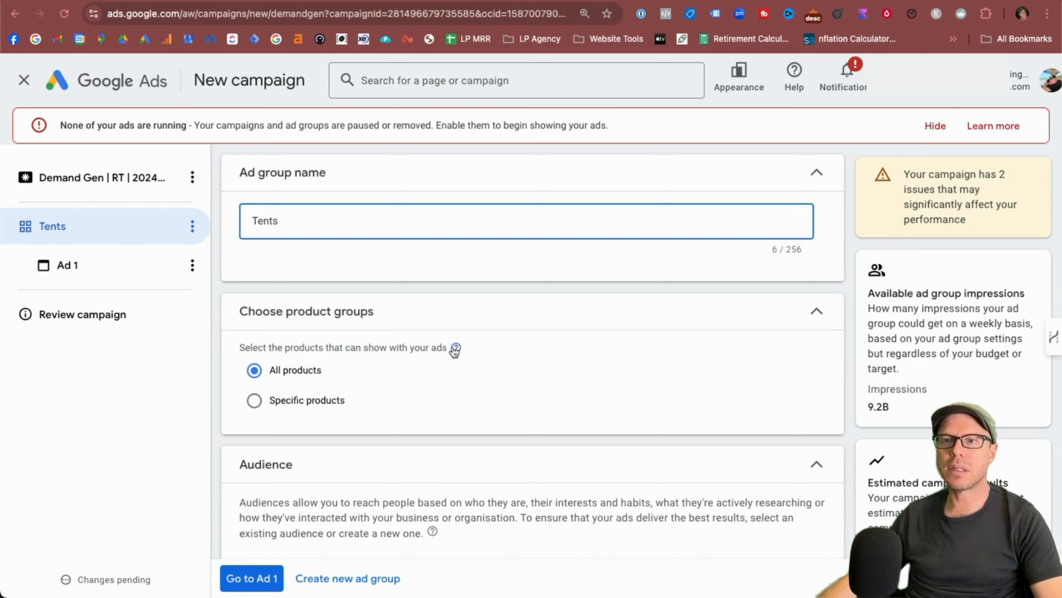
left_click(367, 379)
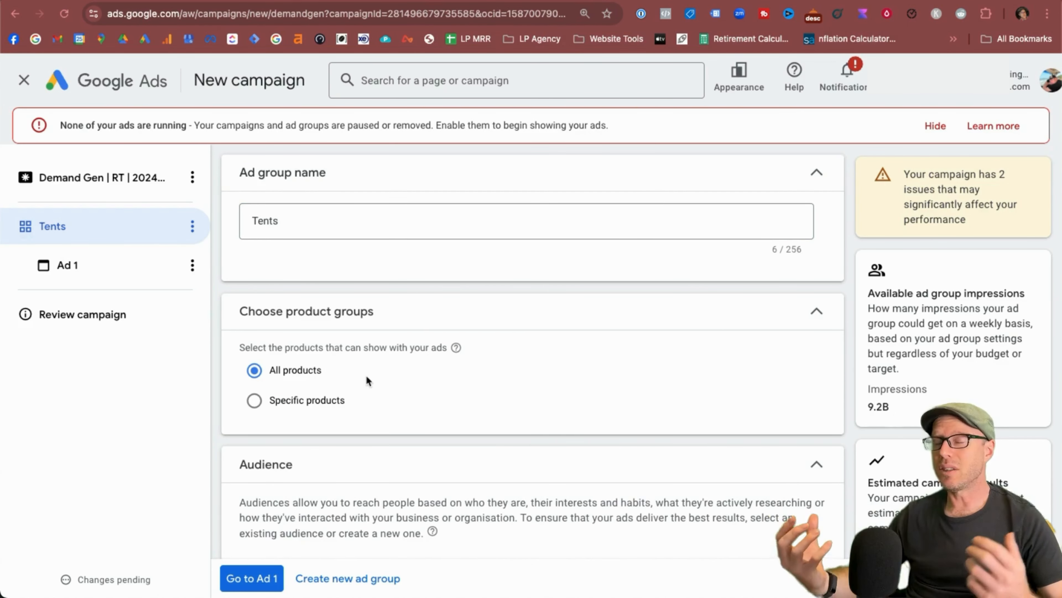
mouse_move(456, 351)
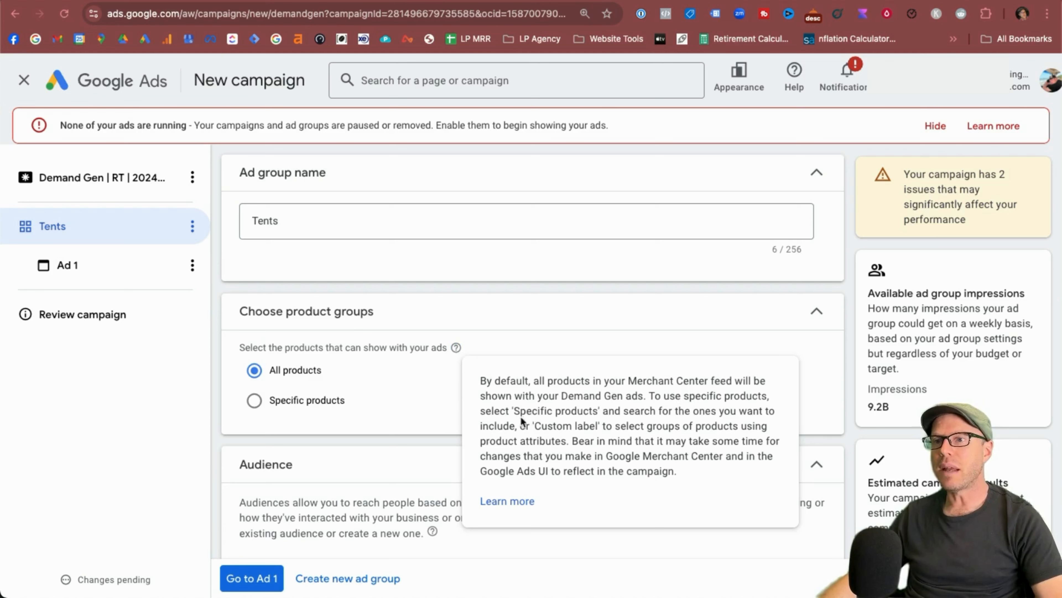
left_click_drag(521, 418, 624, 418)
left_click(623, 418)
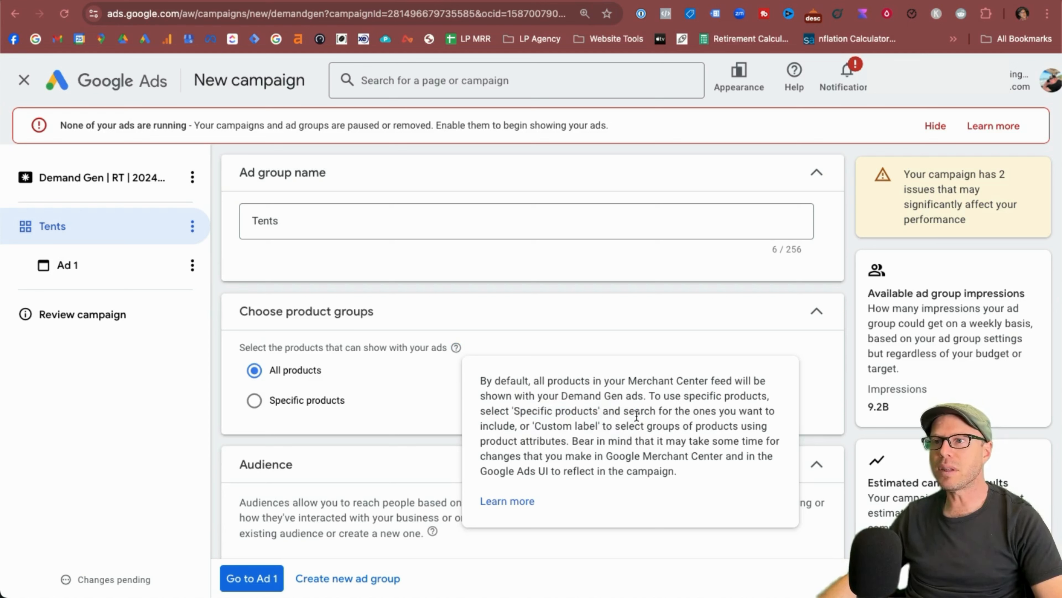
left_click(636, 417)
left_click_drag(527, 425, 570, 426)
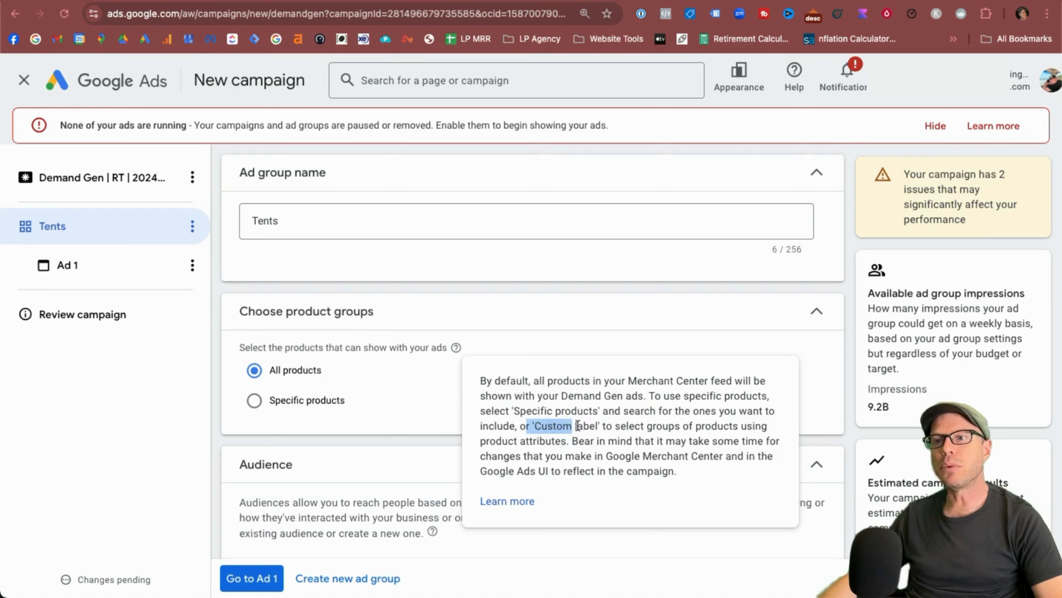
left_click(609, 434)
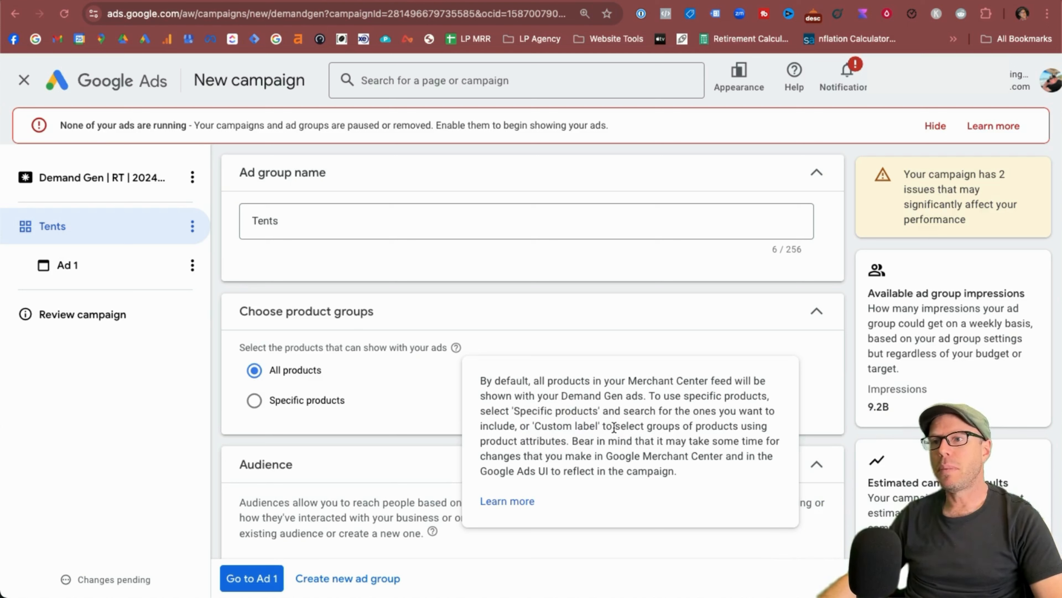
left_click_drag(663, 427, 563, 440)
left_click(588, 442)
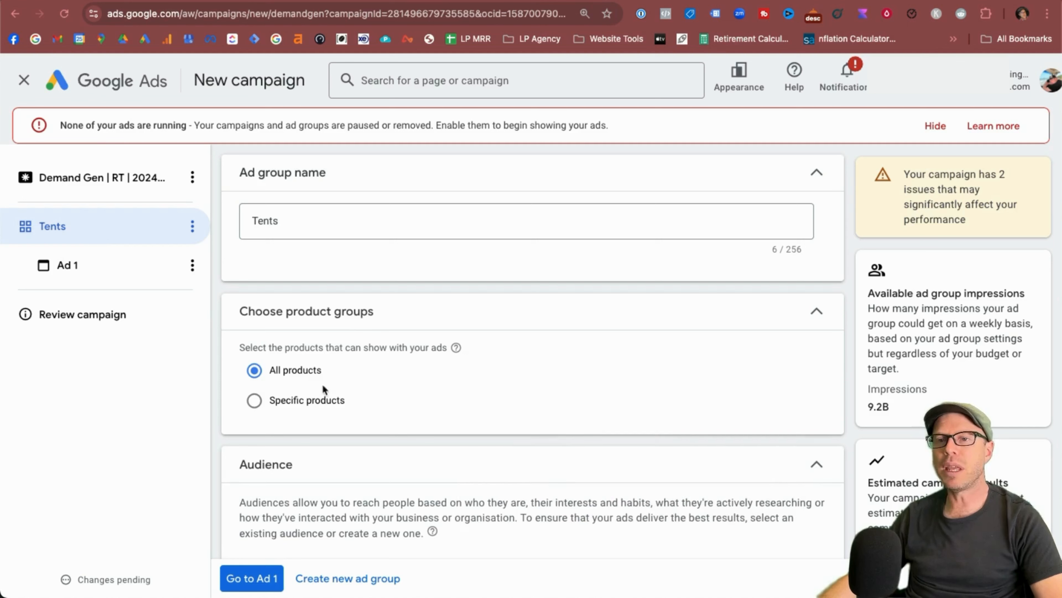
- Limit the ad group to specific products selected by Custom label 0, including the "tents" label
left_click(251, 400)
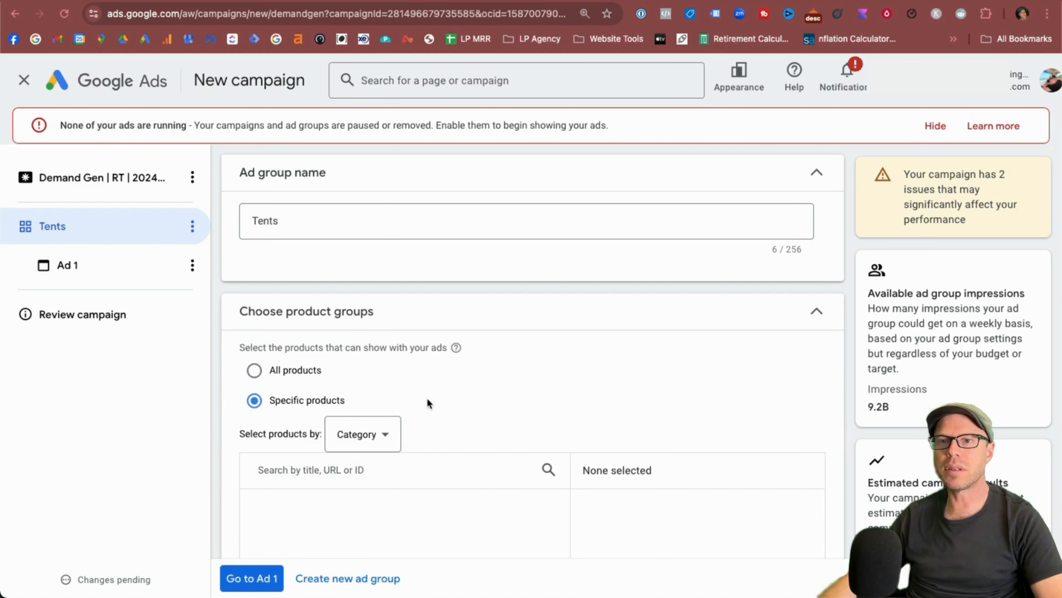
scroll(428, 401, "down", 5)
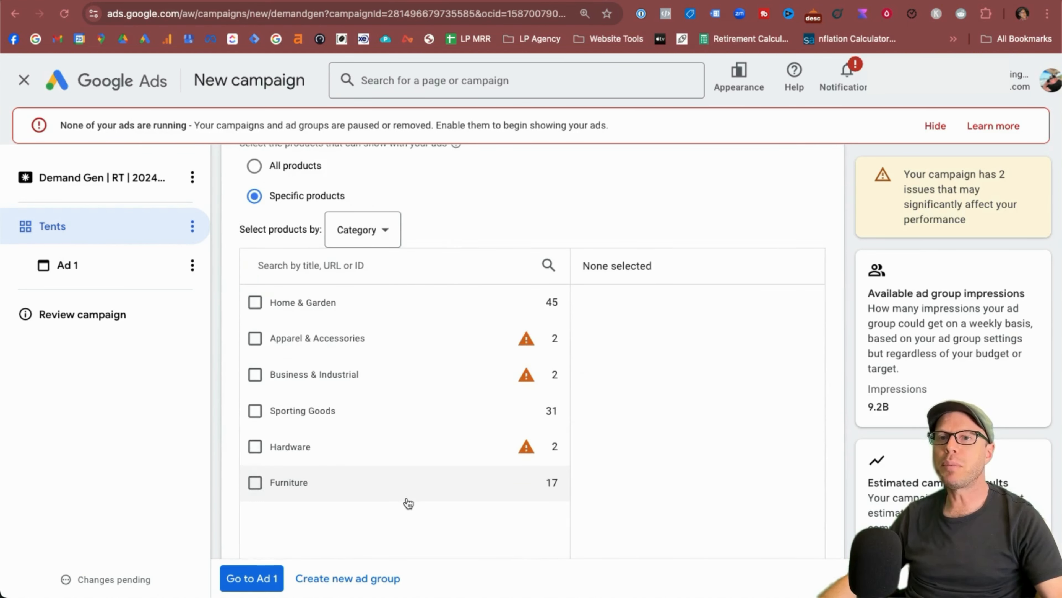
mouse_move(370, 425)
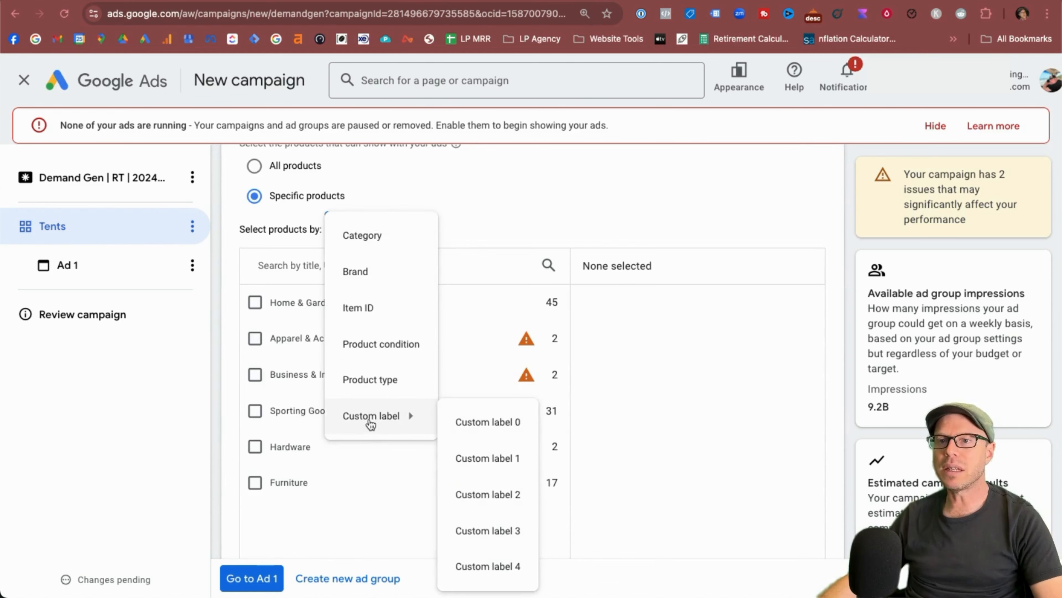
left_click(480, 423)
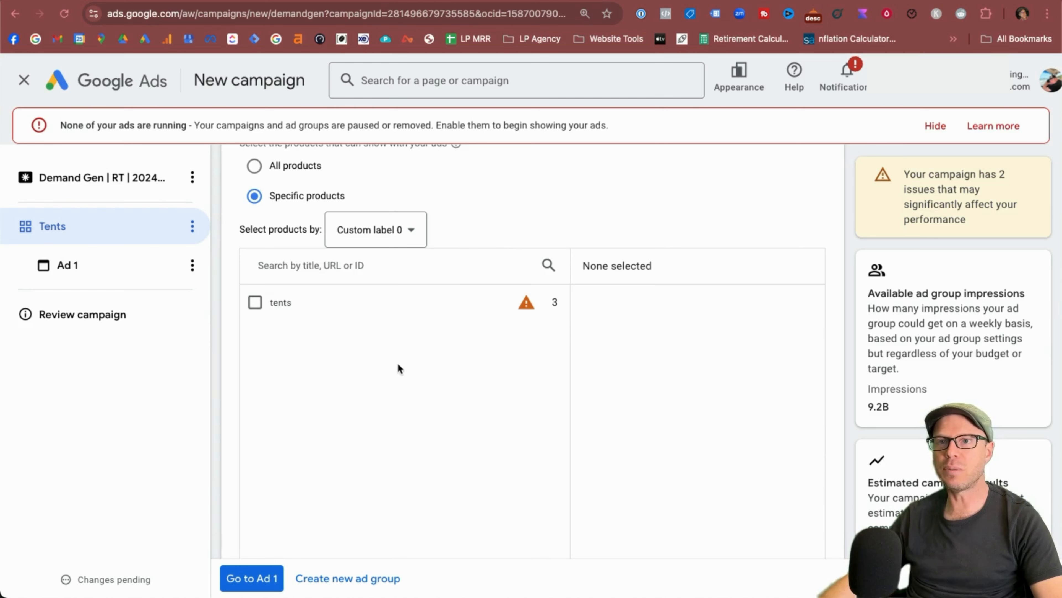
left_click(534, 306)
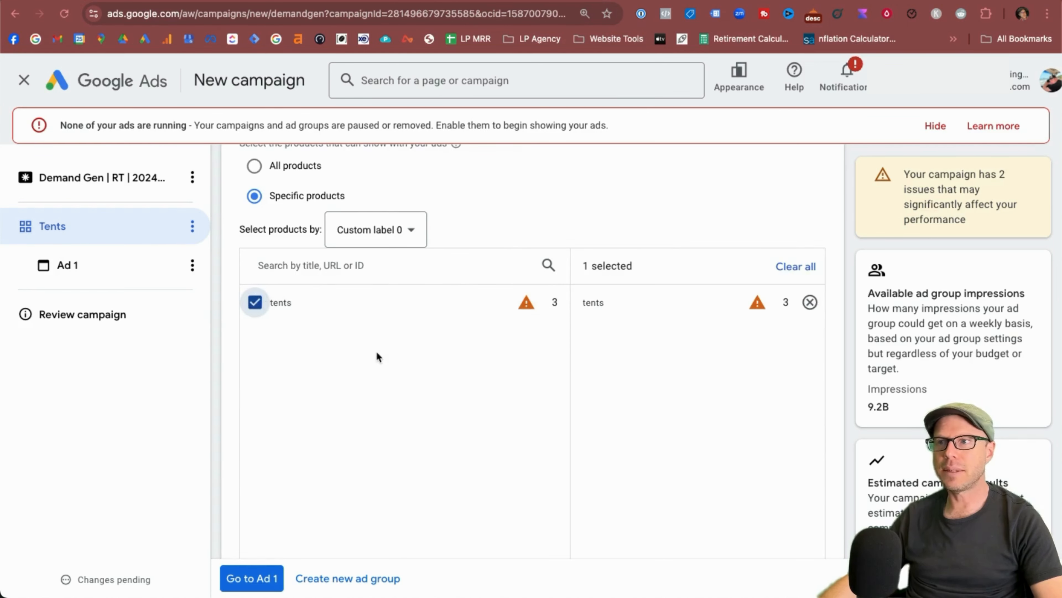
- Look through the saved audiences for the ad group and start creating a new audience
scroll(376, 350, "down", 10)
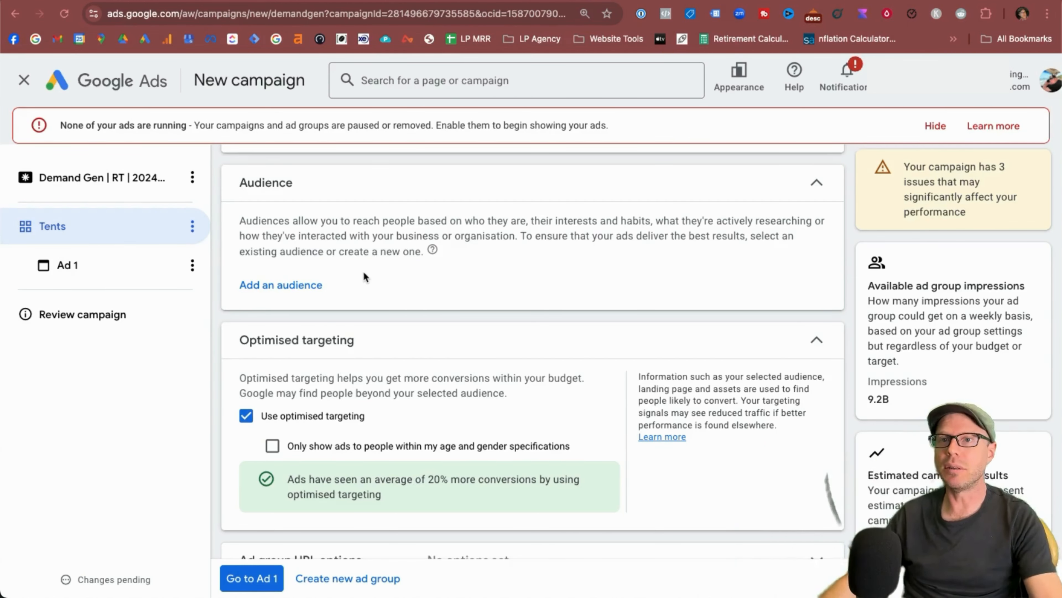
left_click(259, 285)
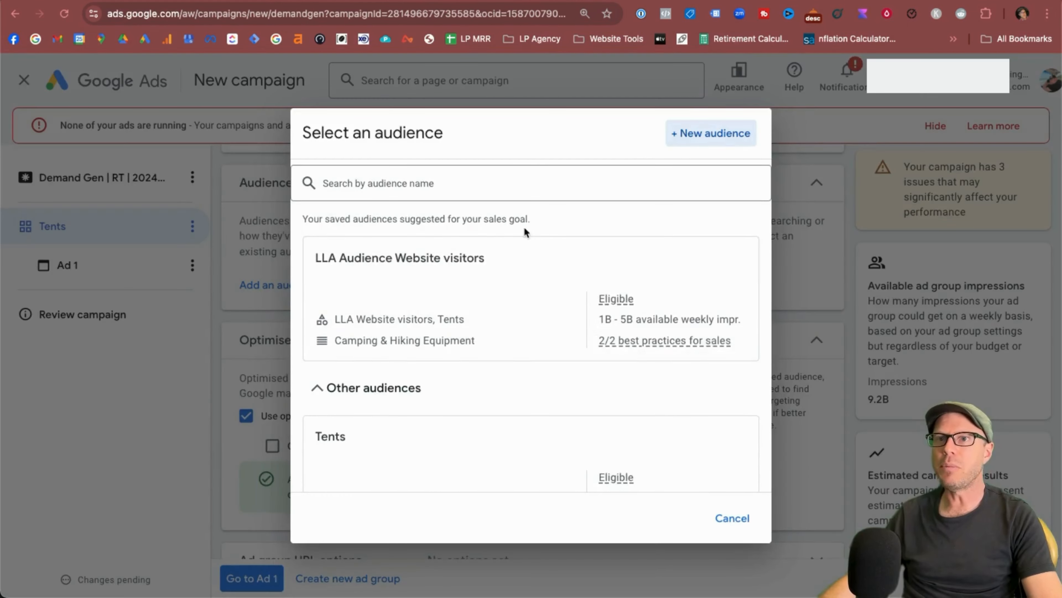
scroll(451, 244, "down", 5)
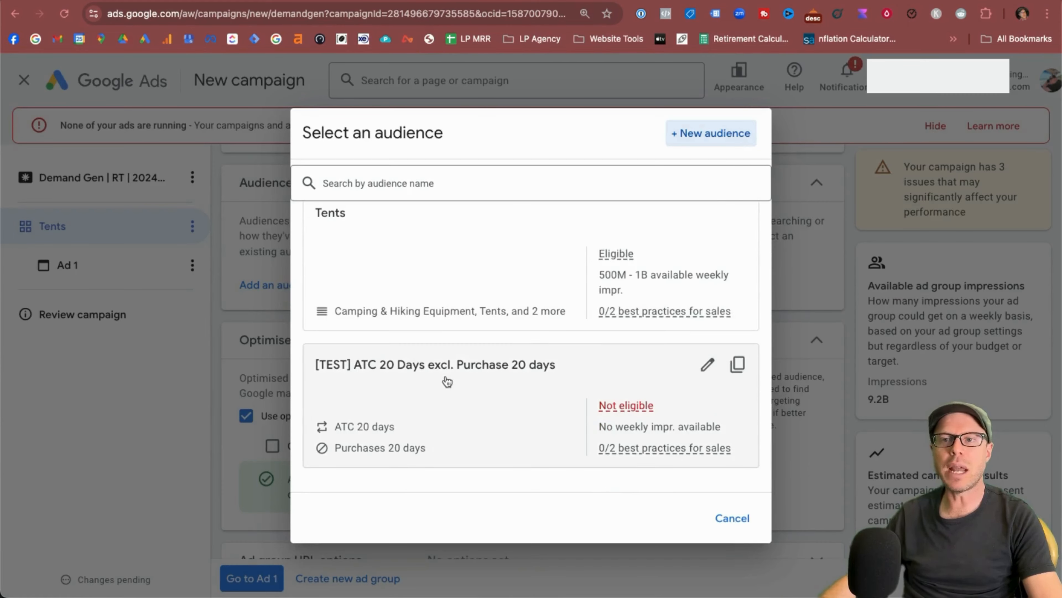
scroll(460, 354, "up", 5)
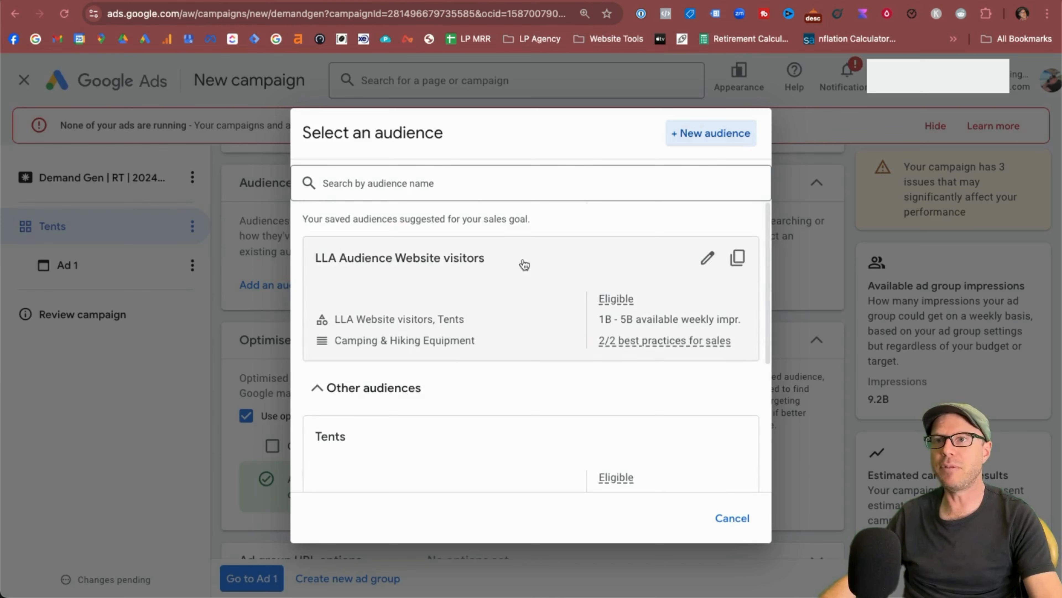
left_click(697, 134)
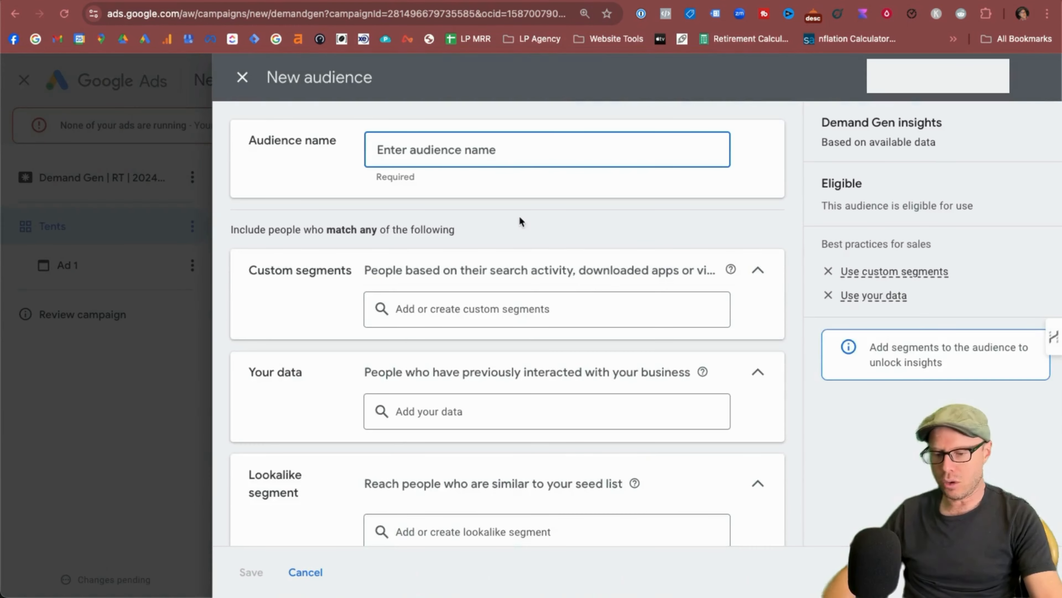
- Name the new audience "Tents Remarketing 20 days ATC exclu Purchase"
type("Testn")
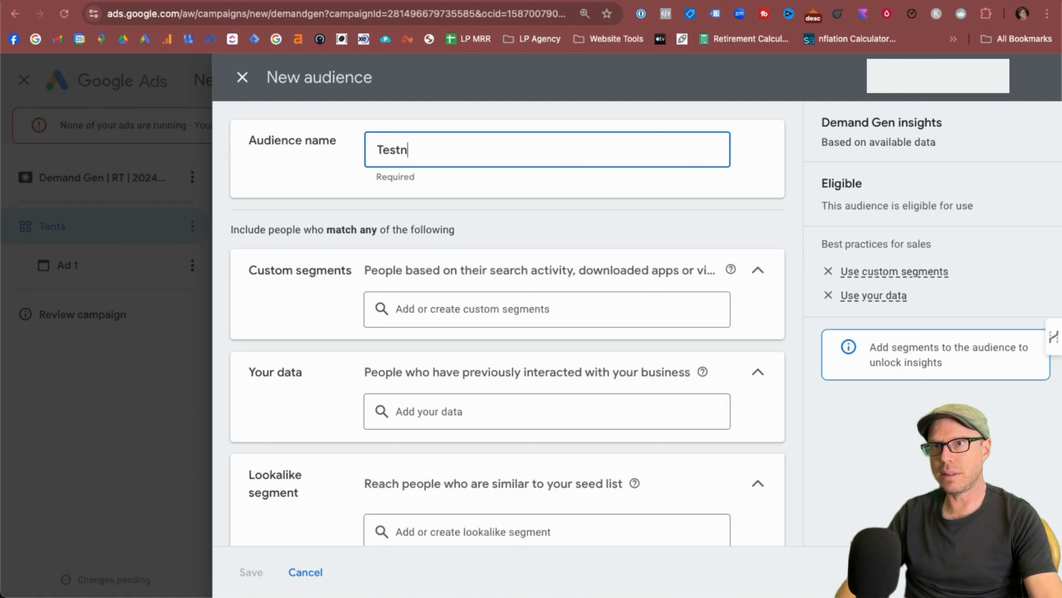
key("BackSpace")
type("nts Remarketing")
key("BackSpace")
type("ng 20")
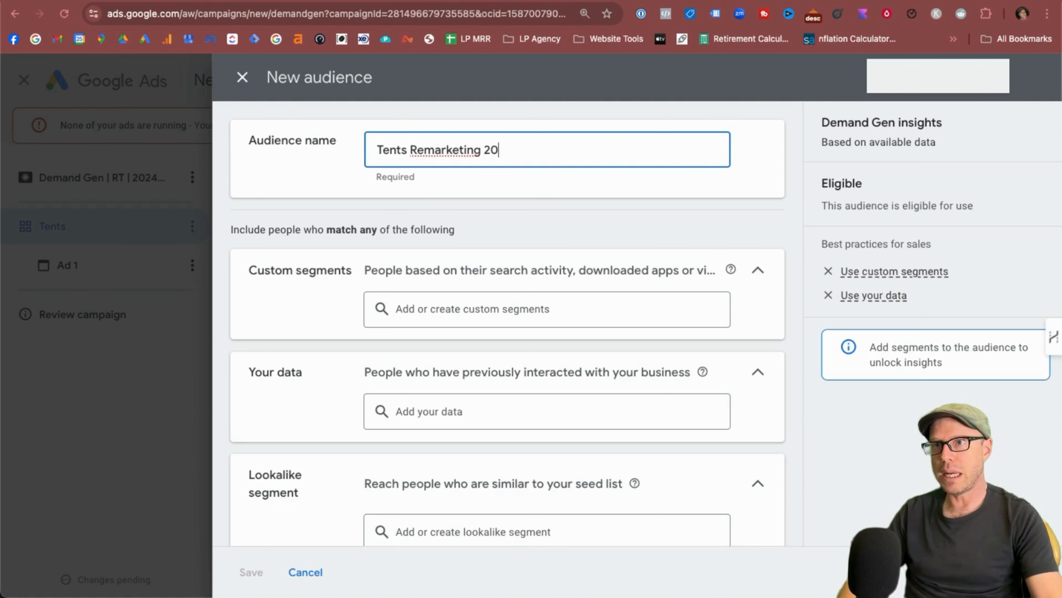
type(" days ATC ")
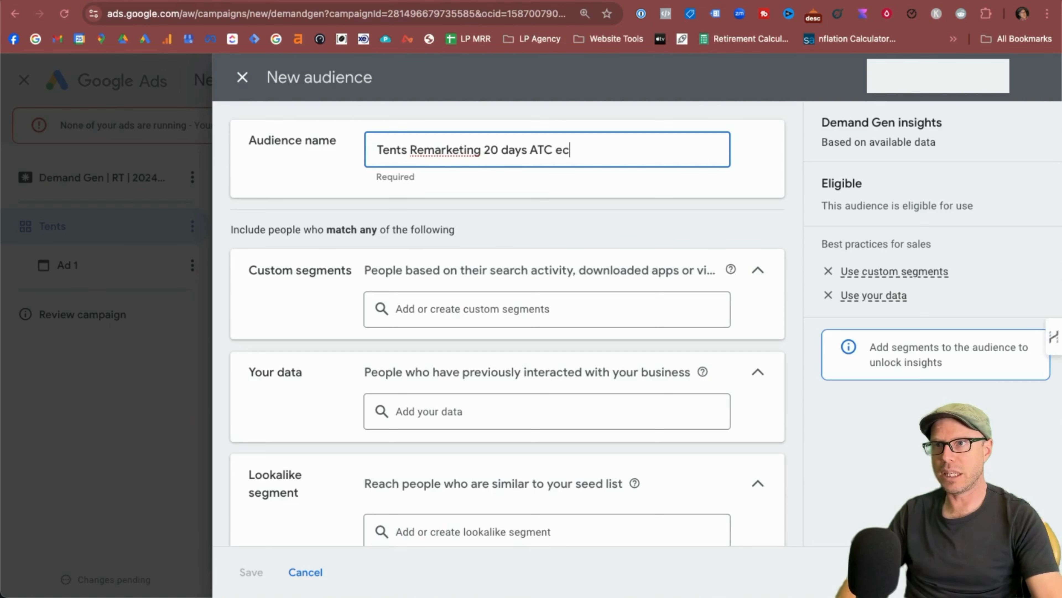
type("exclu Purchase")
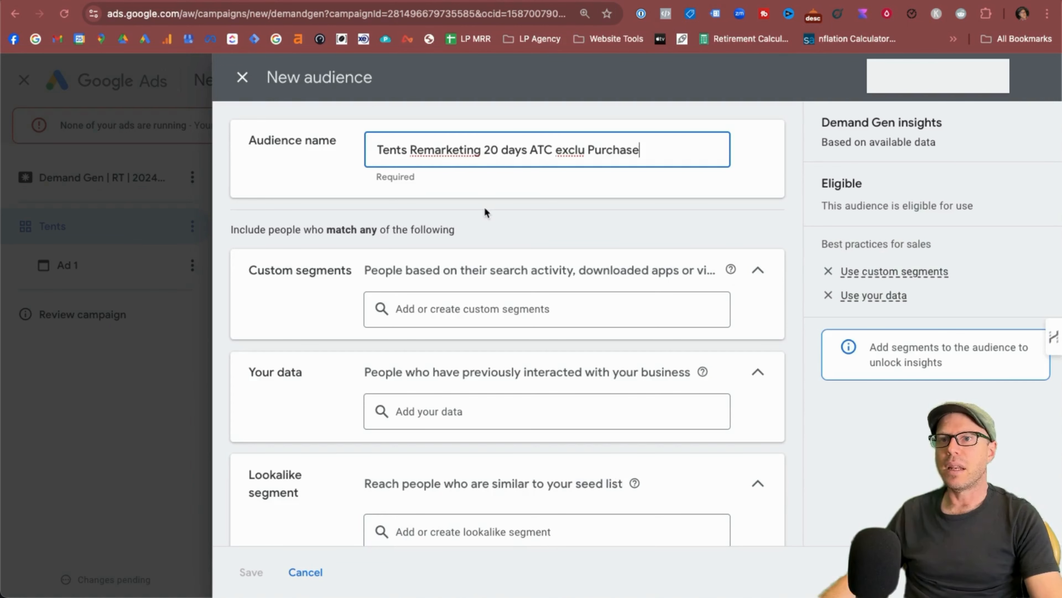
scroll(485, 208, "down", 1)
scroll(484, 206, "down", 3)
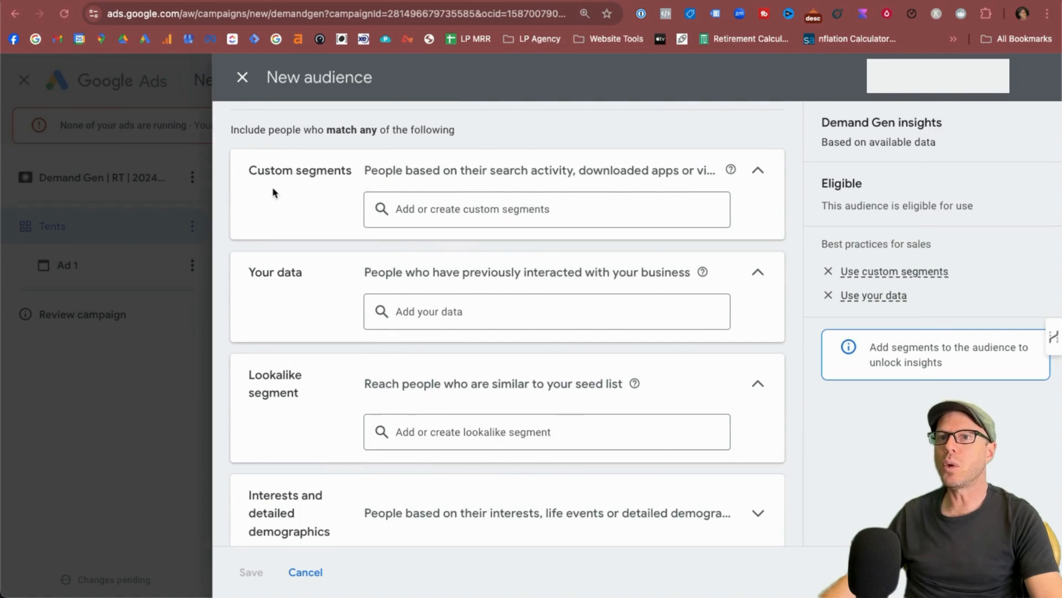
scroll(347, 190, "up", 4)
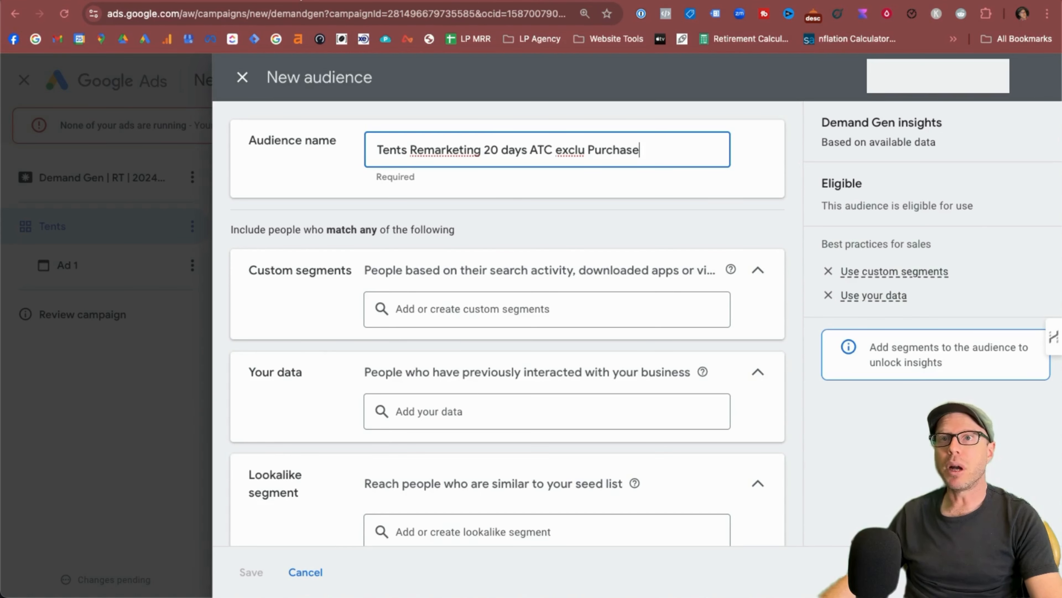
- Switch to Google Analytics and open the Audiences list under the property's data display settings in Admin
left_click(310, 1)
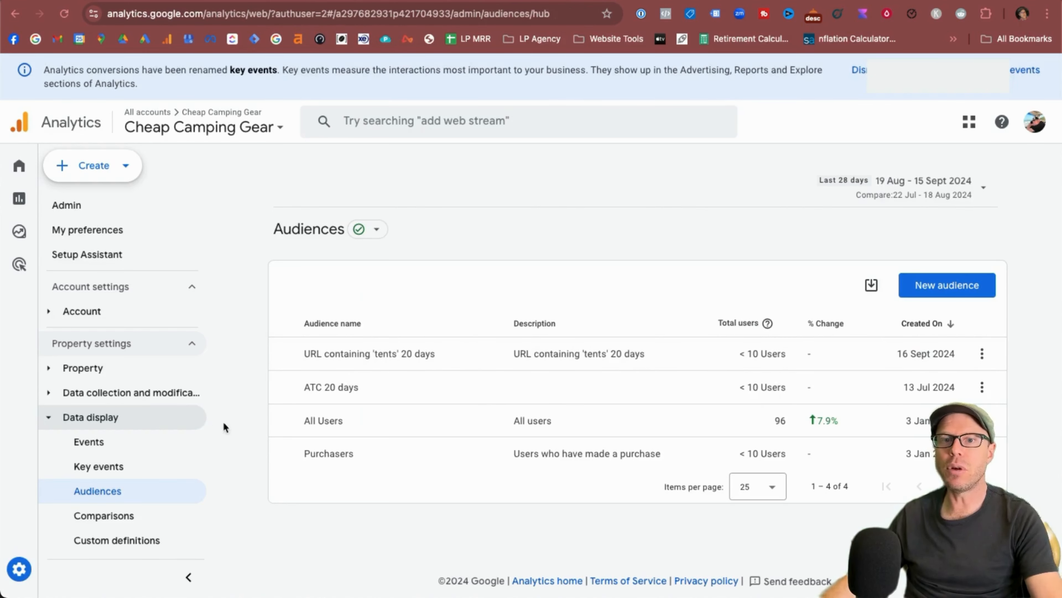
mouse_move(20, 569)
left_click(54, 570)
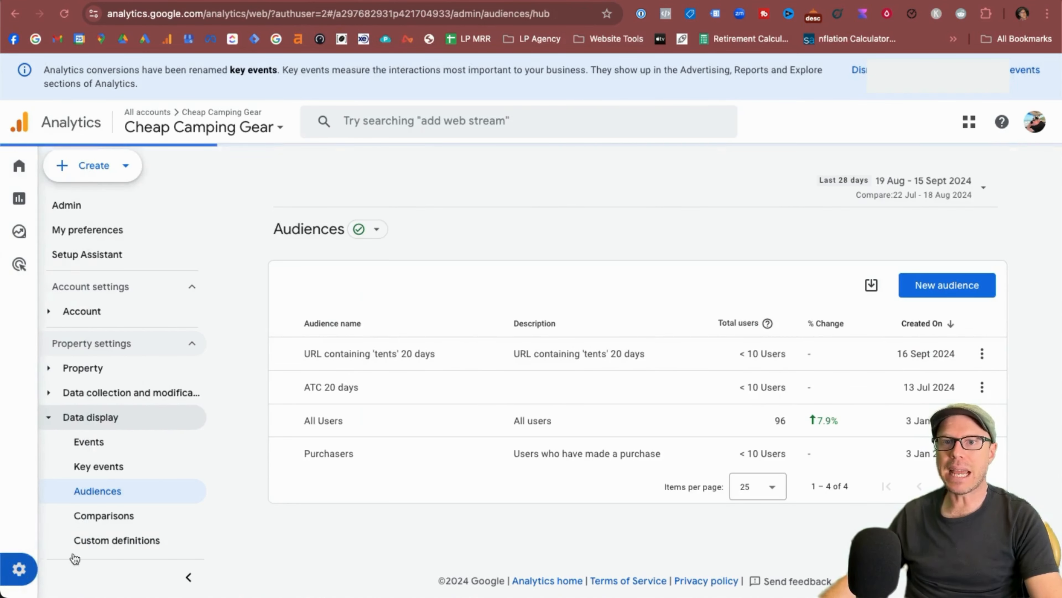
scroll(453, 404, "down", 1)
scroll(454, 404, "down", 6)
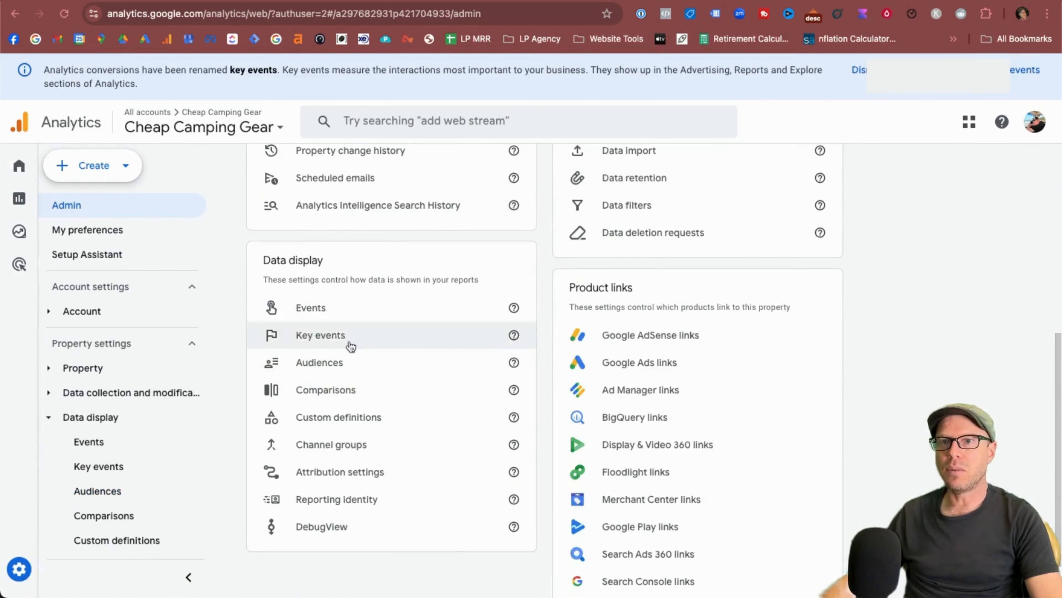
scroll(349, 347, "up", 2)
scroll(406, 443, "down", 1)
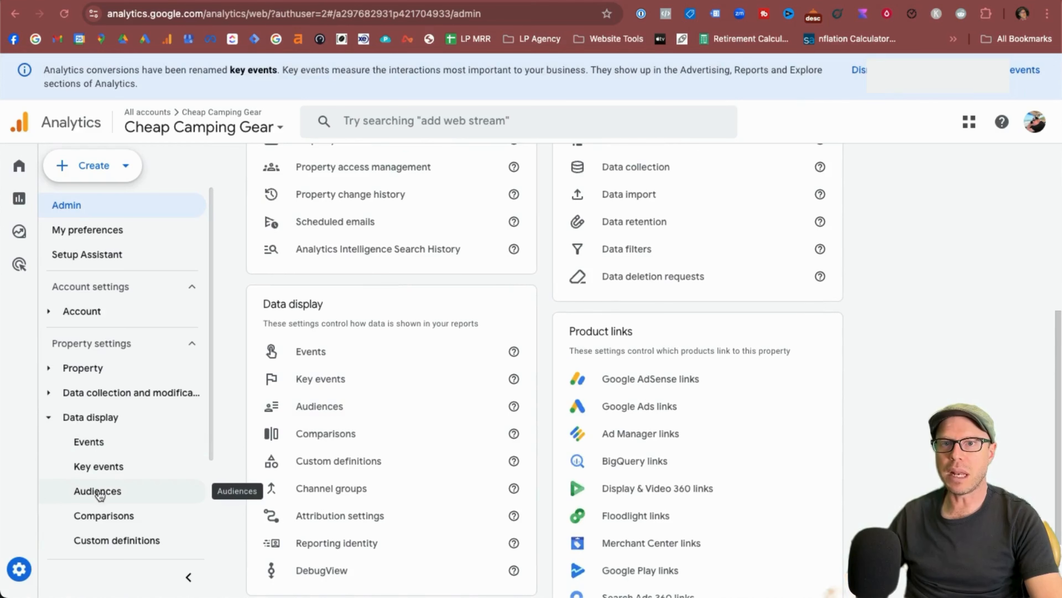
left_click(45, 412)
left_click(45, 412)
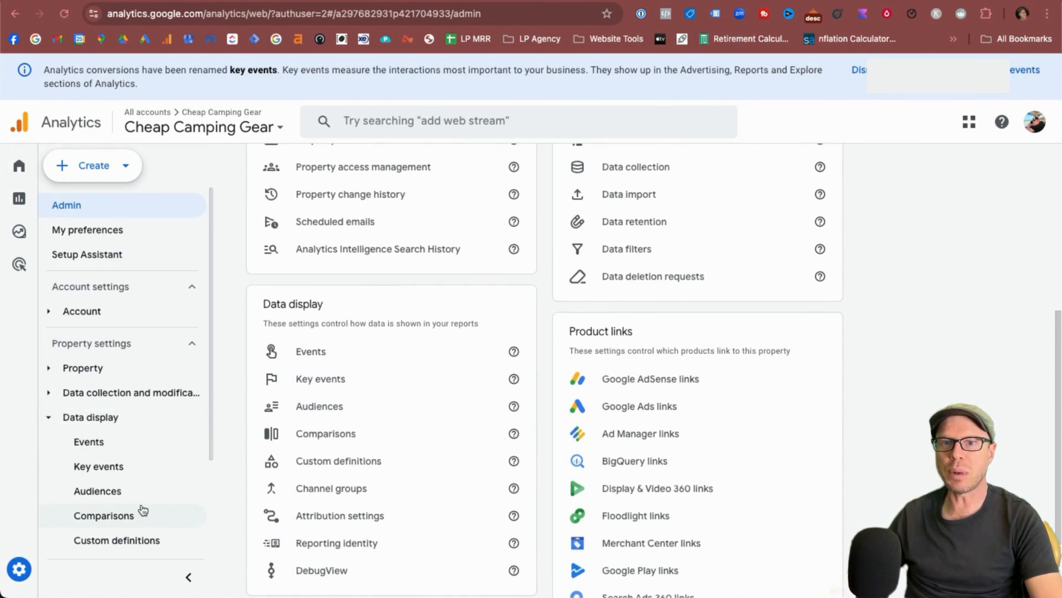
left_click(104, 493)
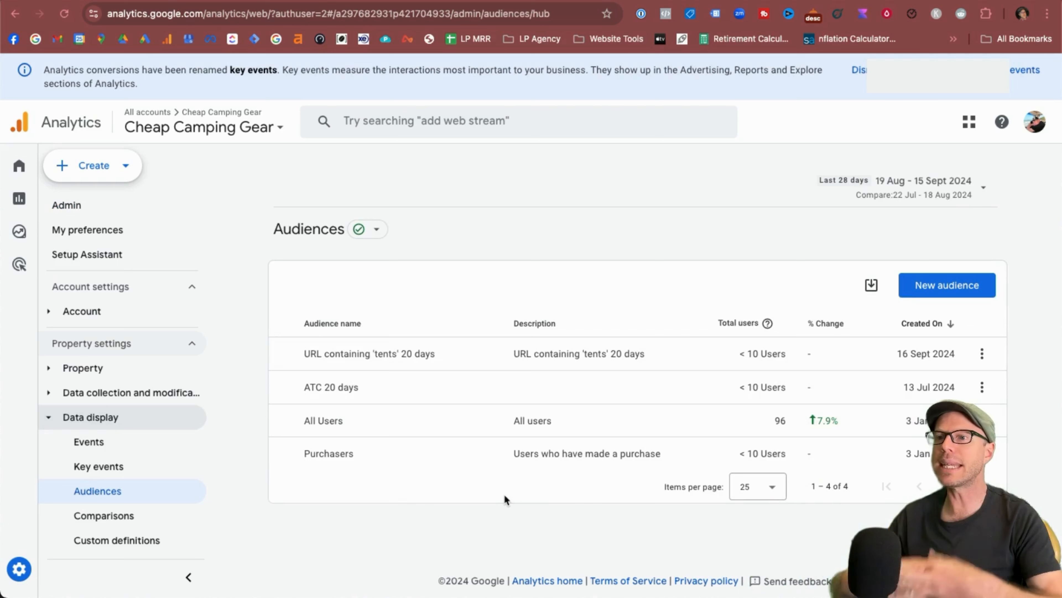
- Examine the definition of the existing "URL containing 'tents' 20 days" audience, then return to the audience list
left_click(982, 353)
left_click(987, 389)
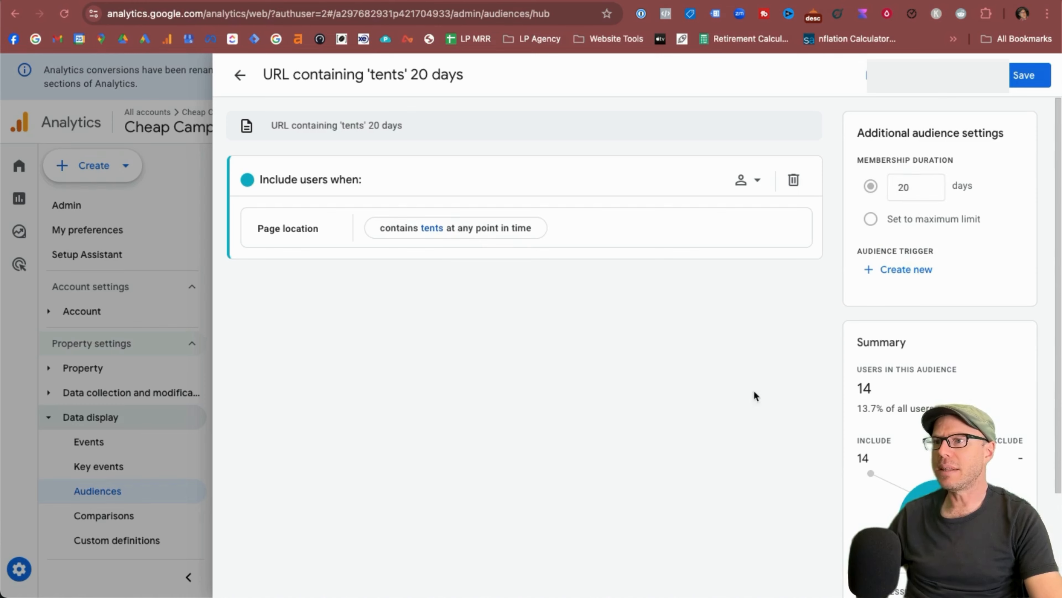
scroll(714, 428, "down", 3)
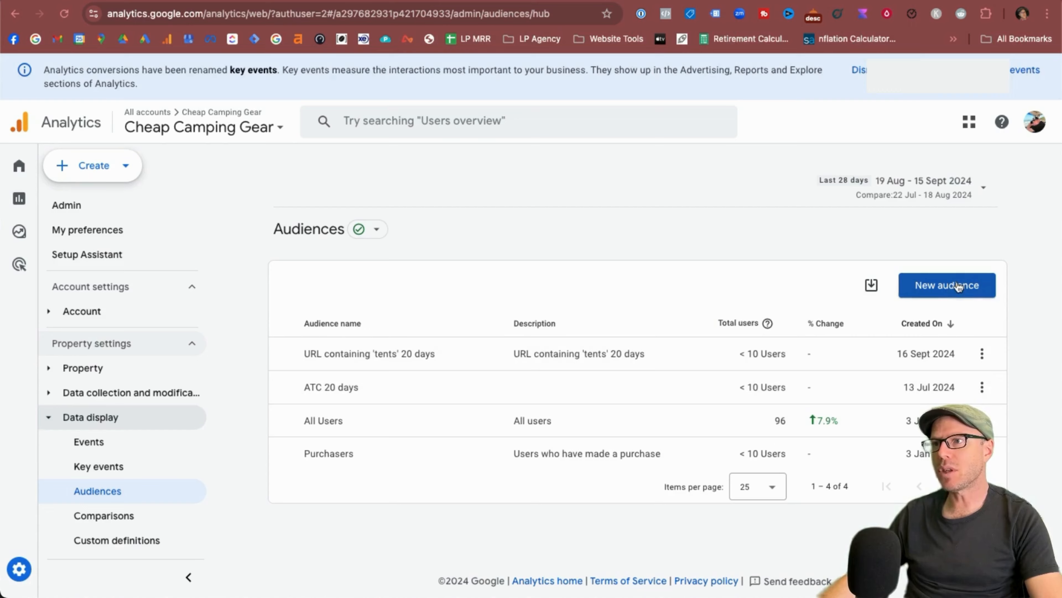
- Start a custom audience from scratch that includes users whose Page location contains "tents" at any point in time
left_click(932, 287)
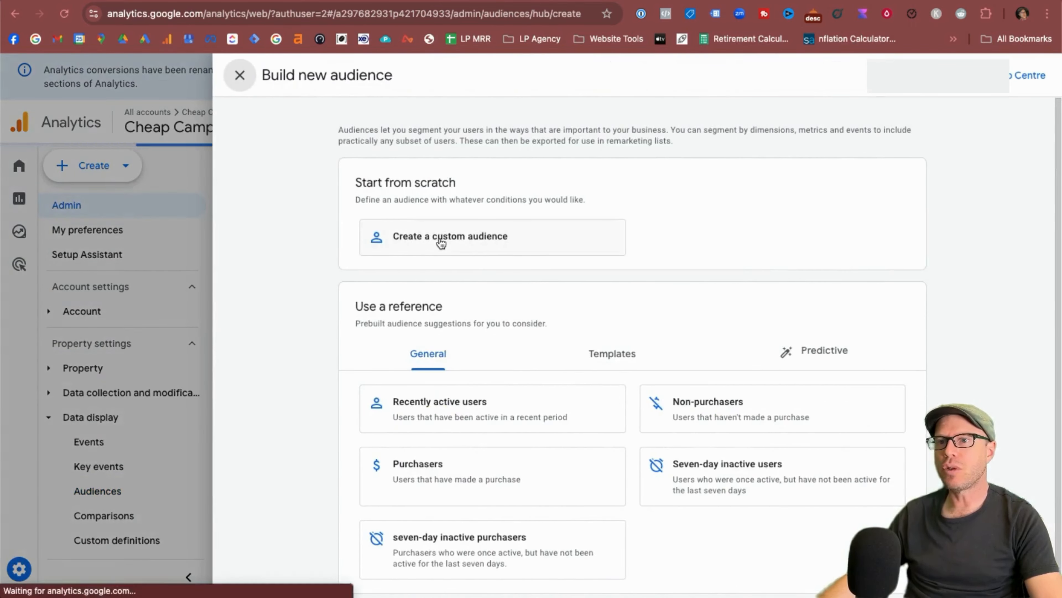
left_click(439, 240)
left_click(328, 233)
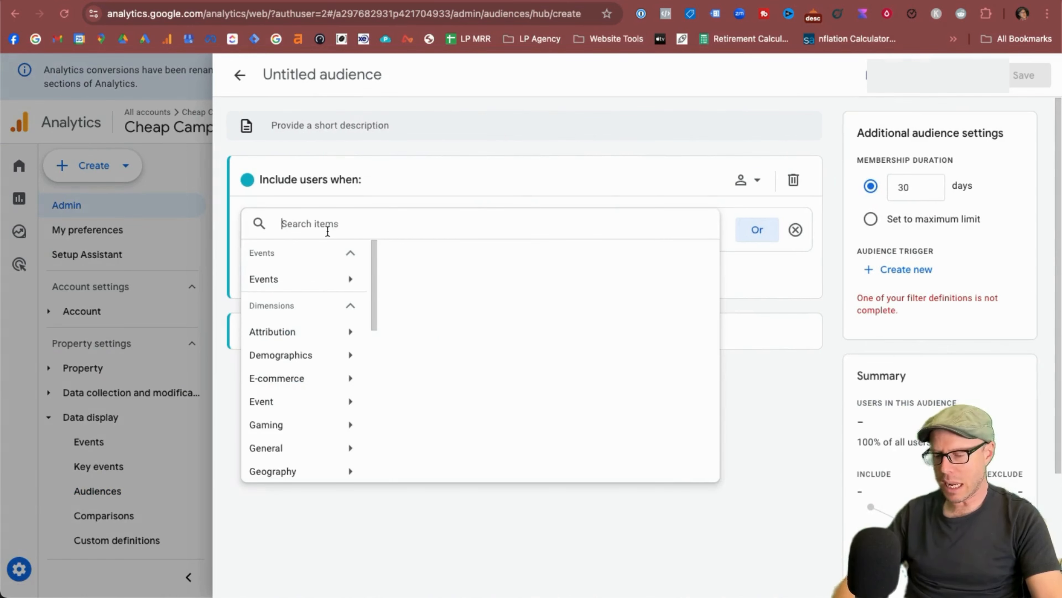
type("page")
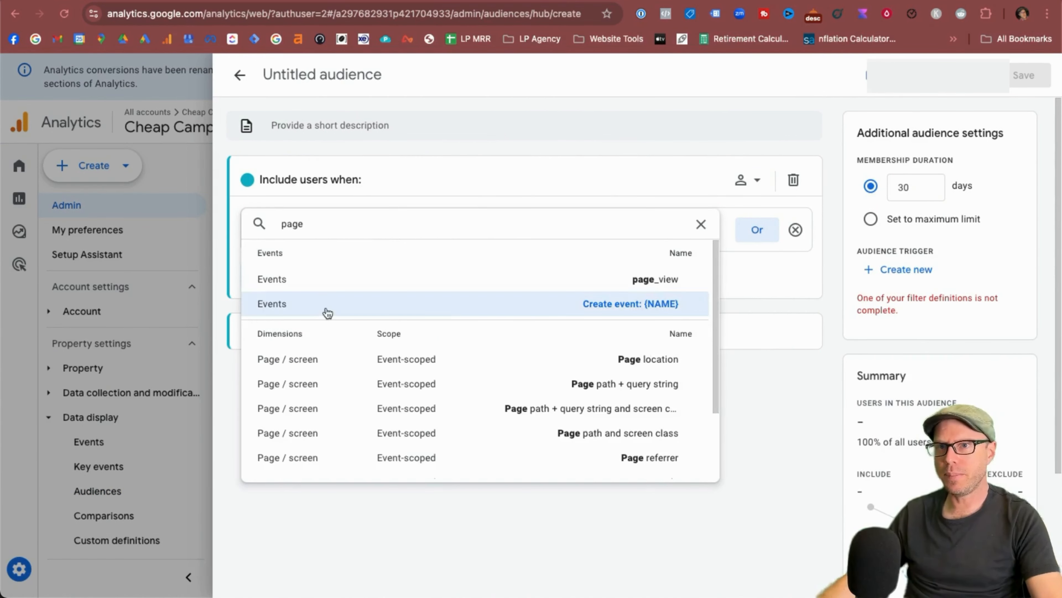
left_click(331, 359)
left_click(403, 237)
left_click(439, 301)
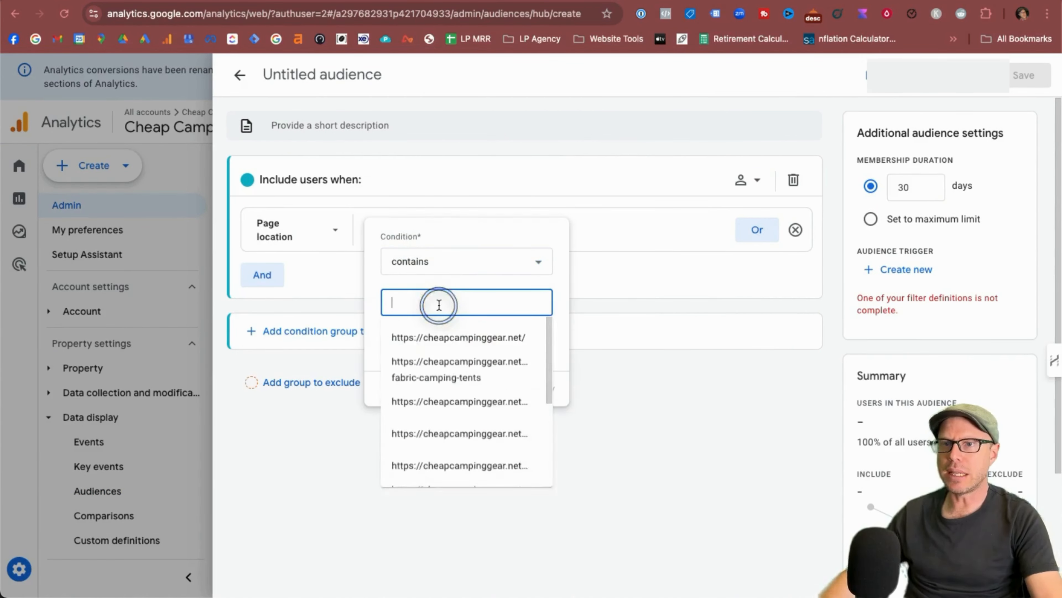
type("tents")
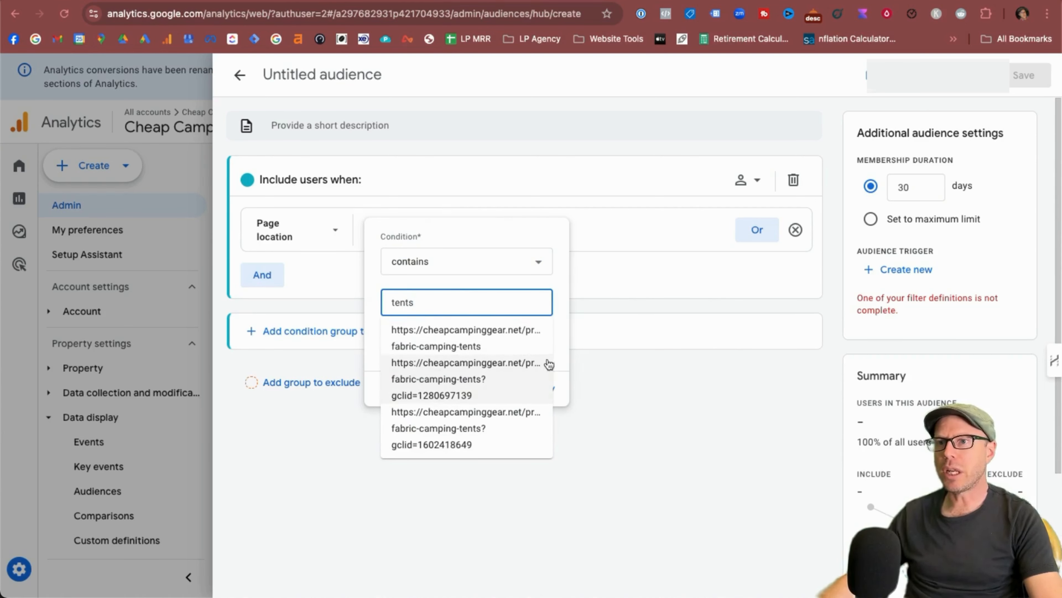
left_click(558, 350)
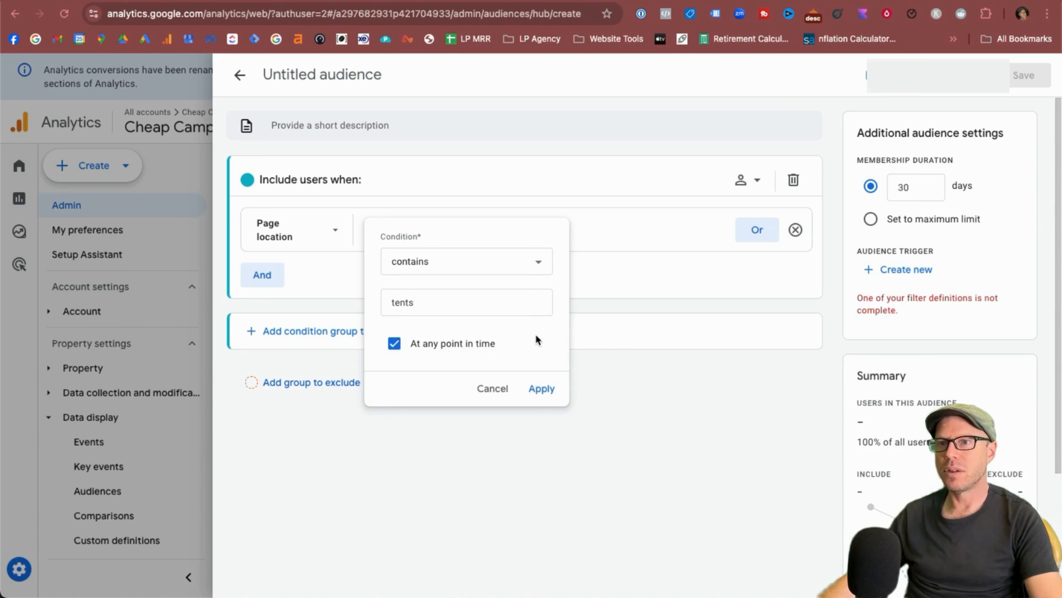
left_click(543, 389)
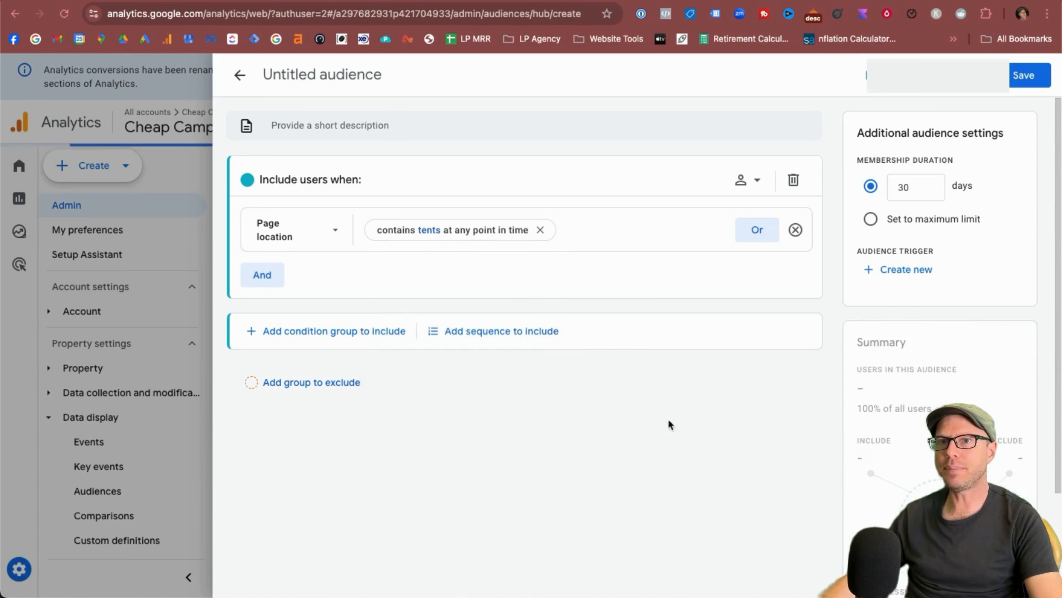
- Add an And condition on the Items added to cart metric to the include group
left_click(262, 274)
left_click(334, 315)
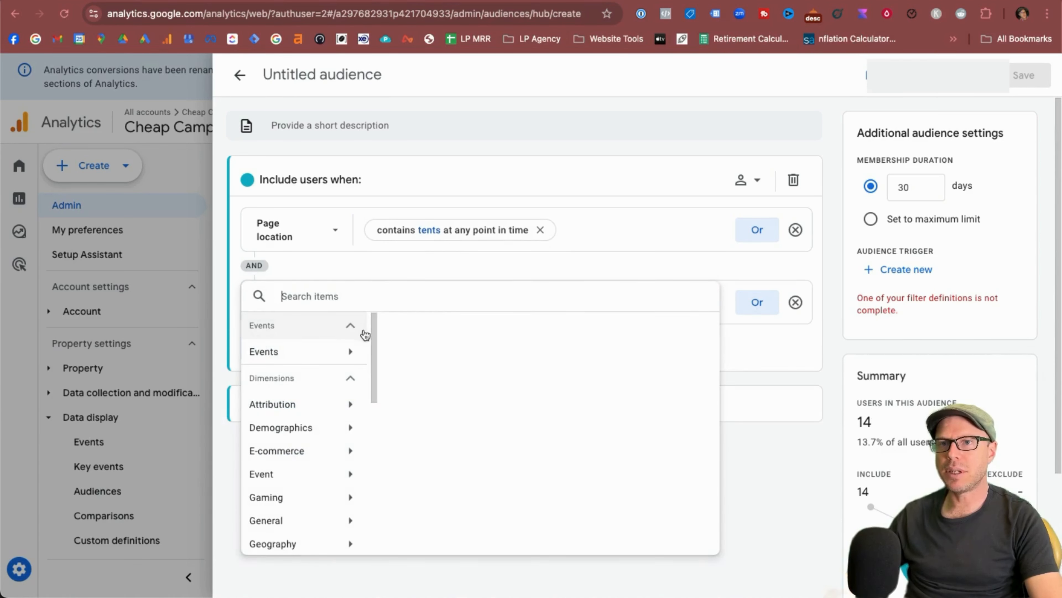
type("add")
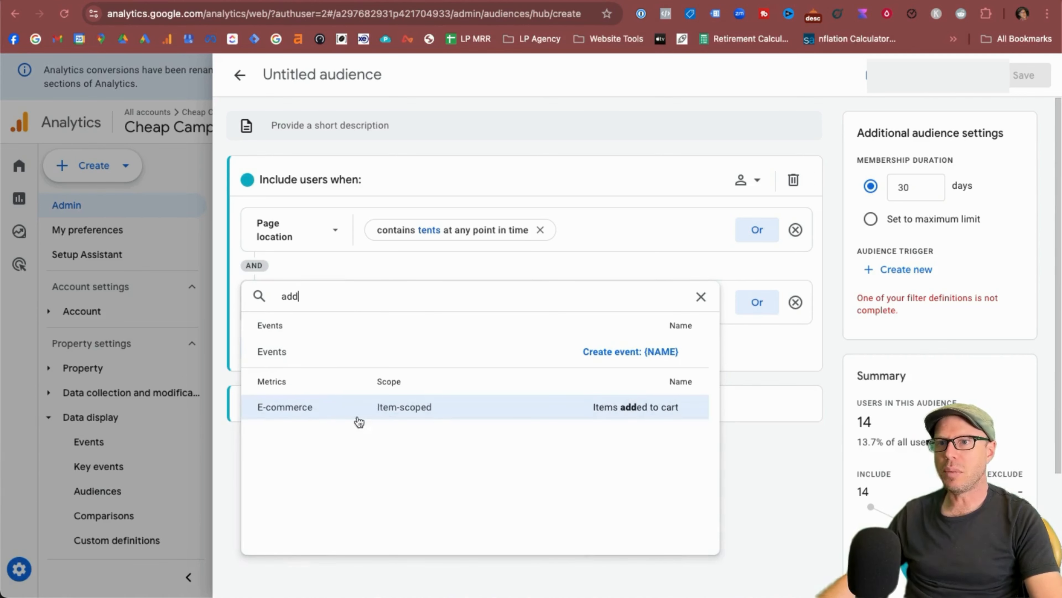
left_click(622, 409)
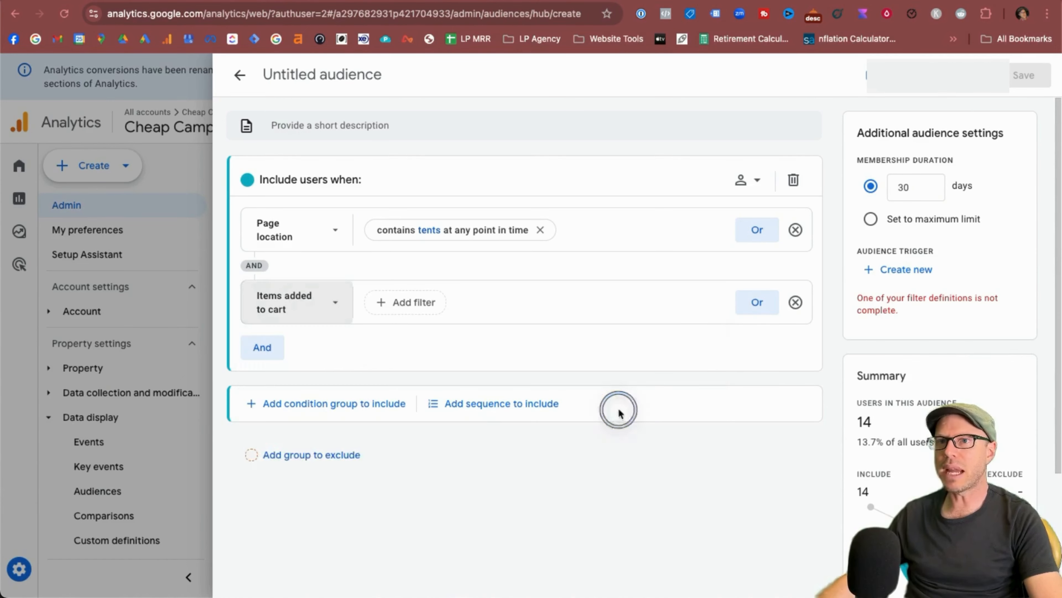
- Add an exclusion group to the audience with Items purchased as its condition
left_click(306, 466)
scroll(458, 481, "down", 5)
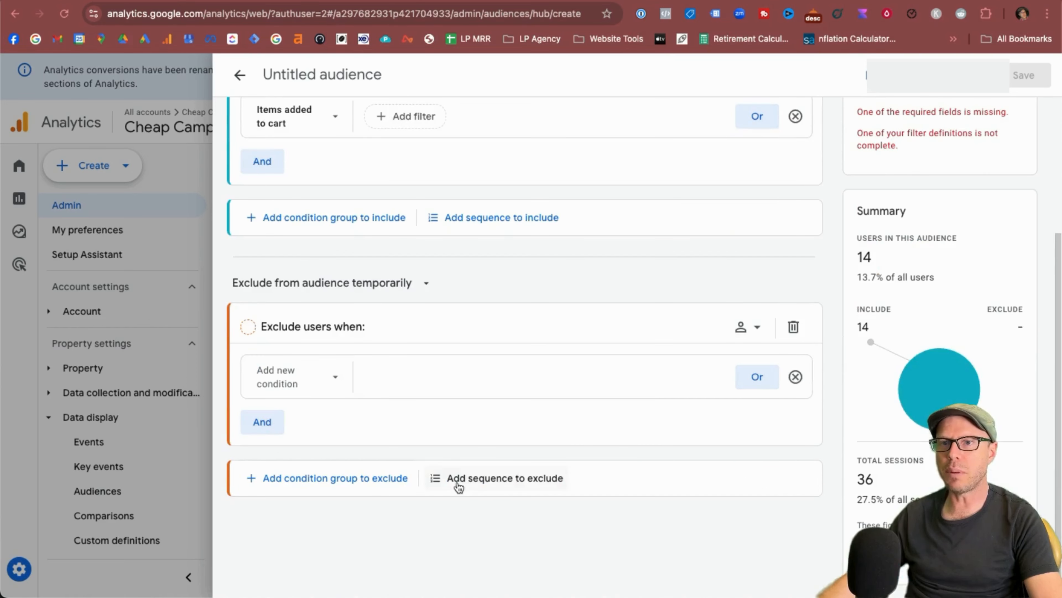
left_click(351, 389)
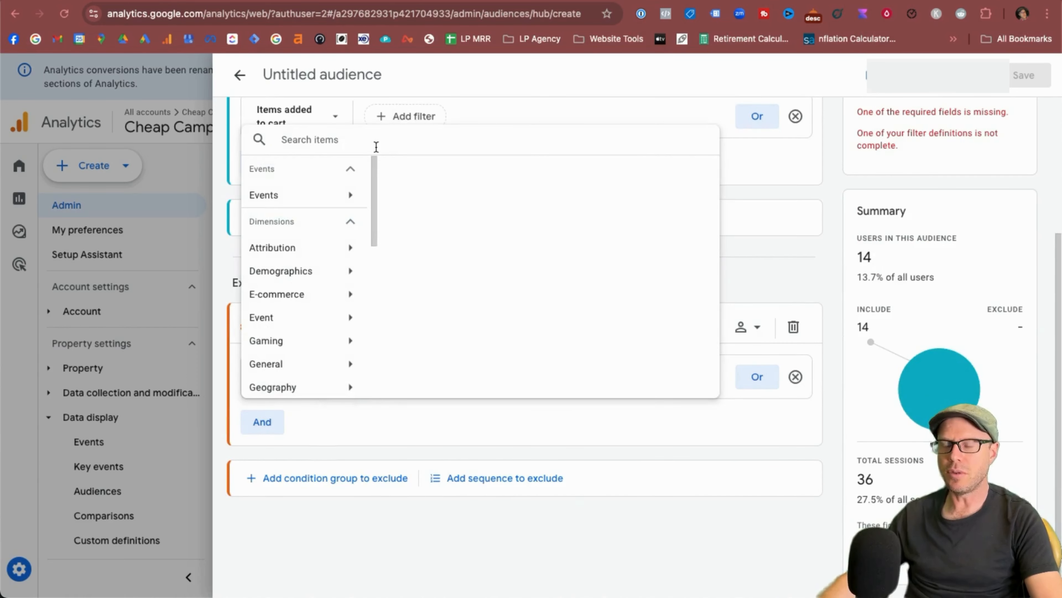
type("pur")
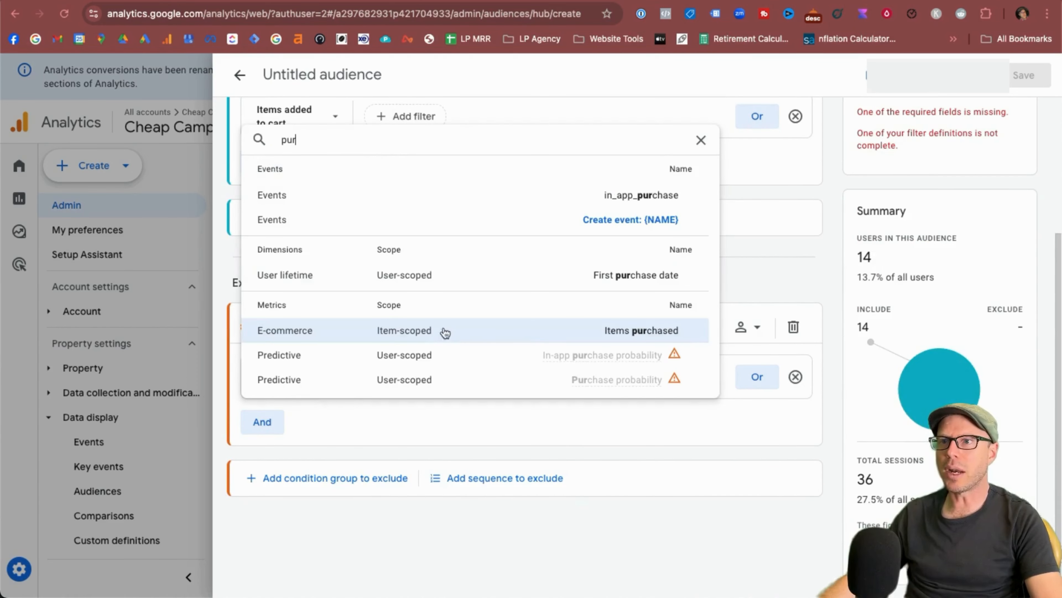
left_click(507, 335)
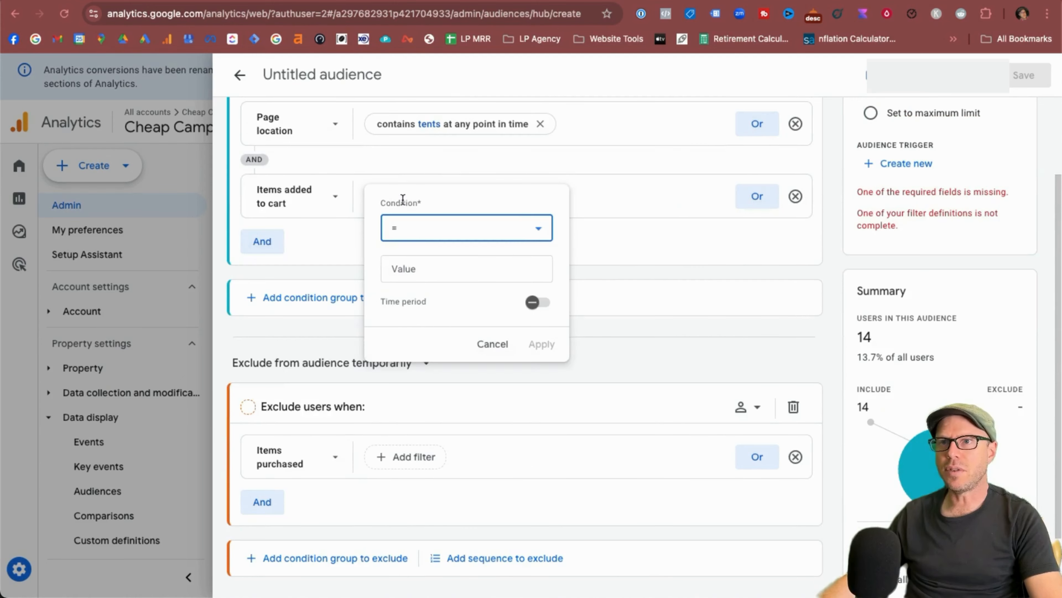
- Filter the Items added to cart condition to values greater than 0
left_click(504, 233)
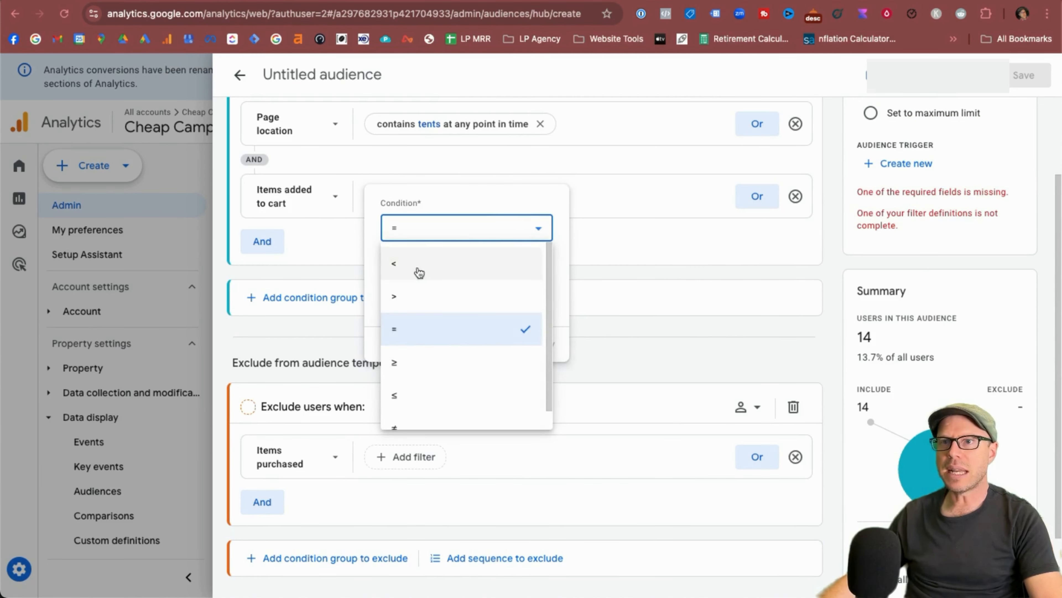
left_click(415, 297)
left_click(433, 272)
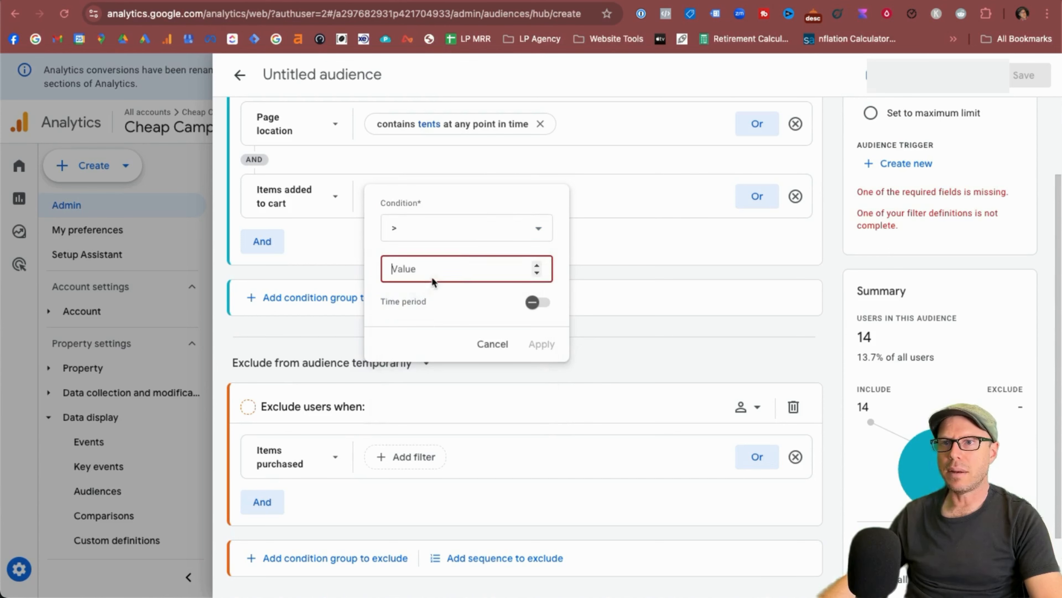
type("0")
key("Return")
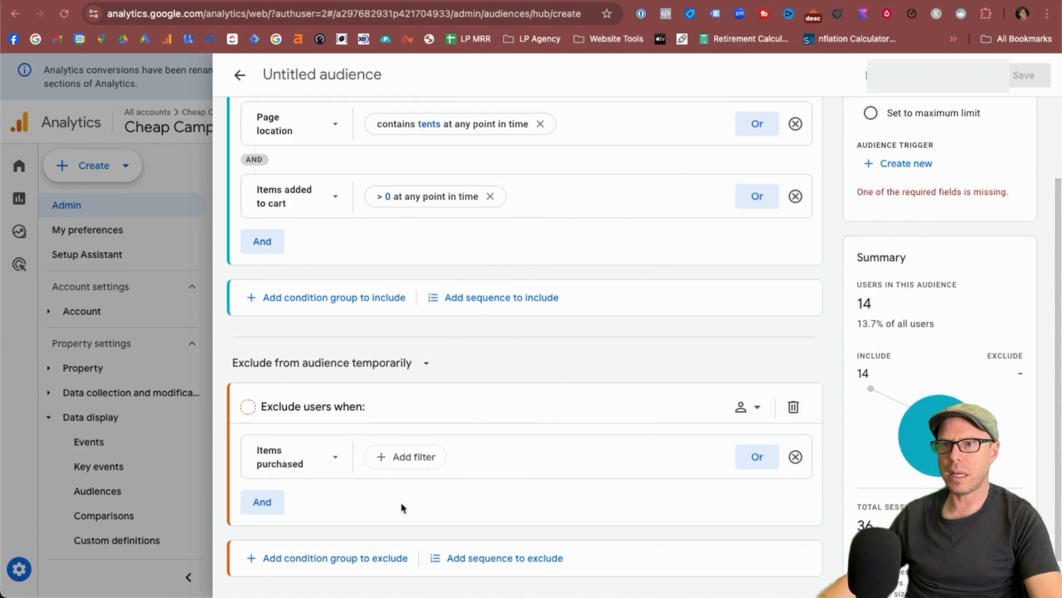
- Filter the Items purchased exclusion to values greater than 0
left_click(401, 464)
left_click(454, 352)
left_click(428, 409)
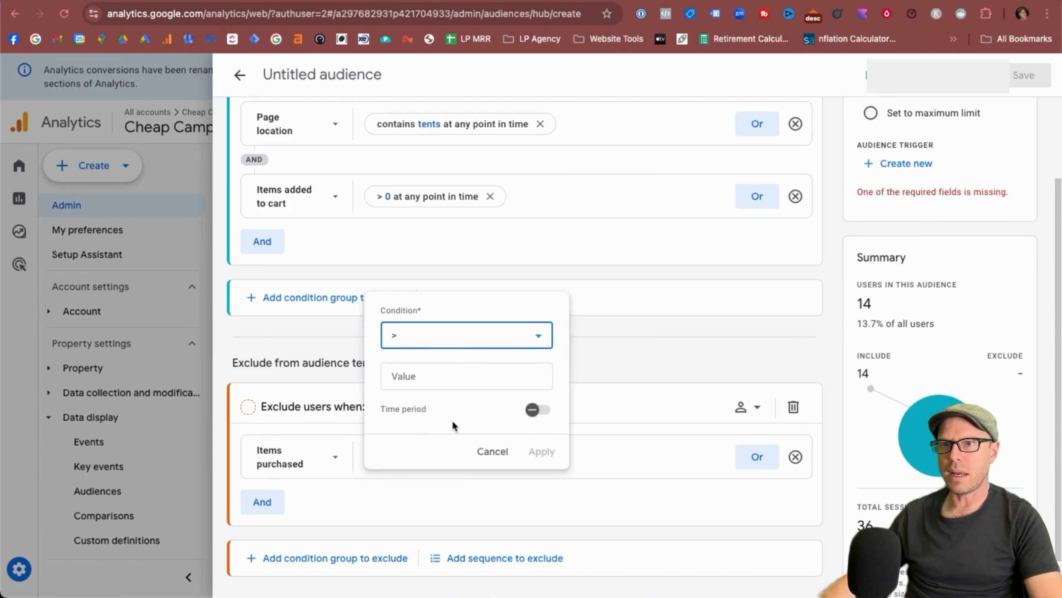
left_click(470, 373)
type("0")
key("Return")
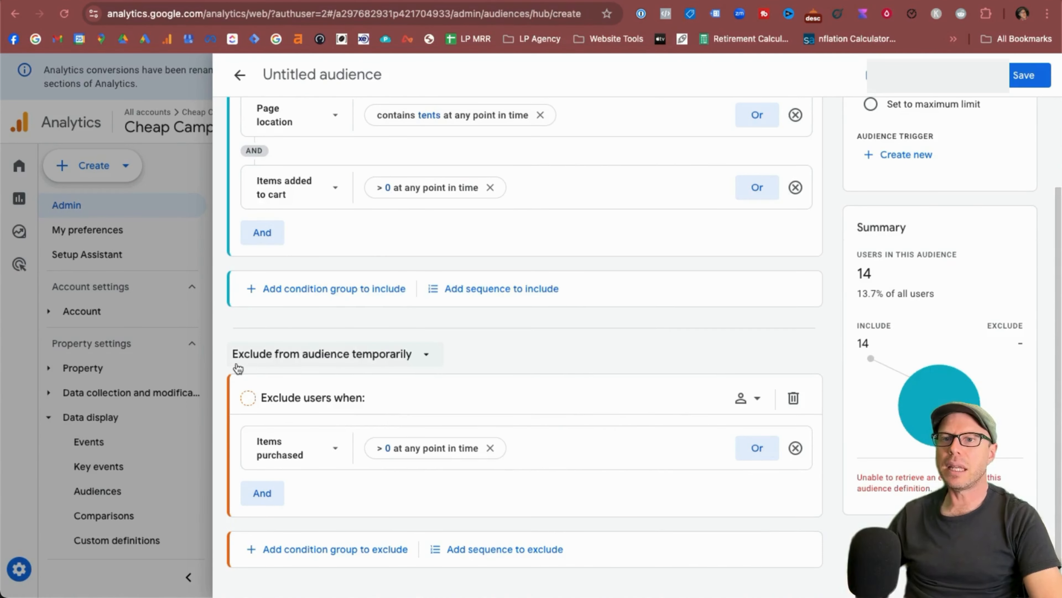
- Compare the temporary and permanent exclusion options, keeping "Exclude from audience temporarily"
left_click(405, 363)
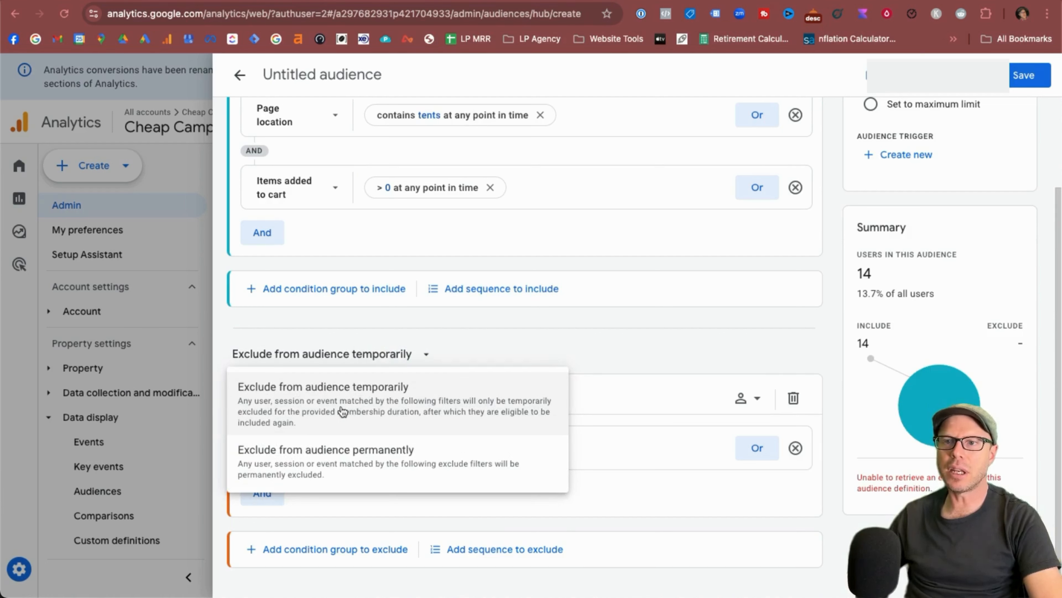
left_click(407, 414)
left_click(326, 354)
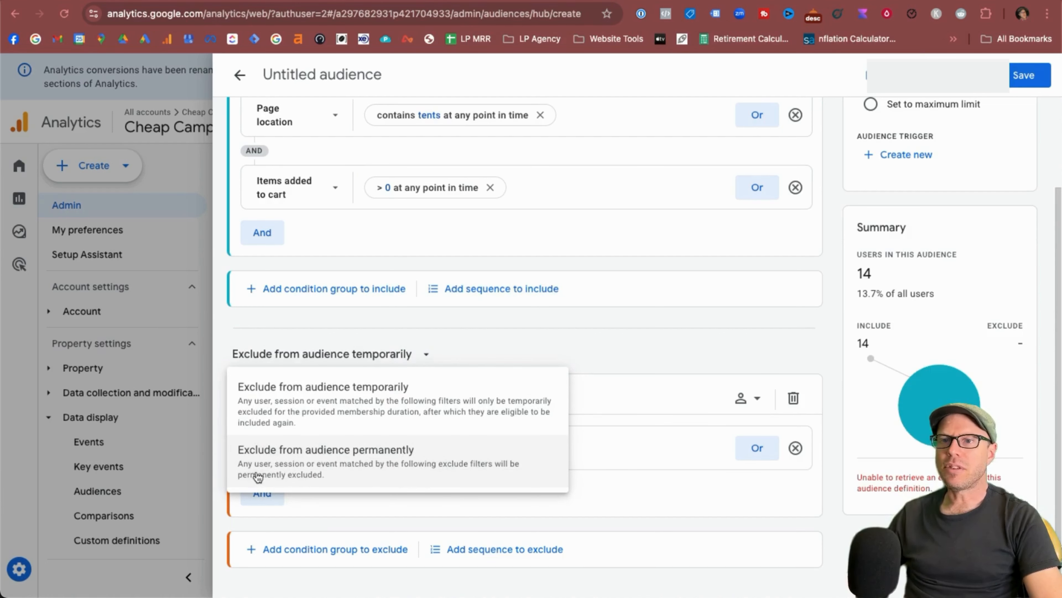
left_click(763, 334)
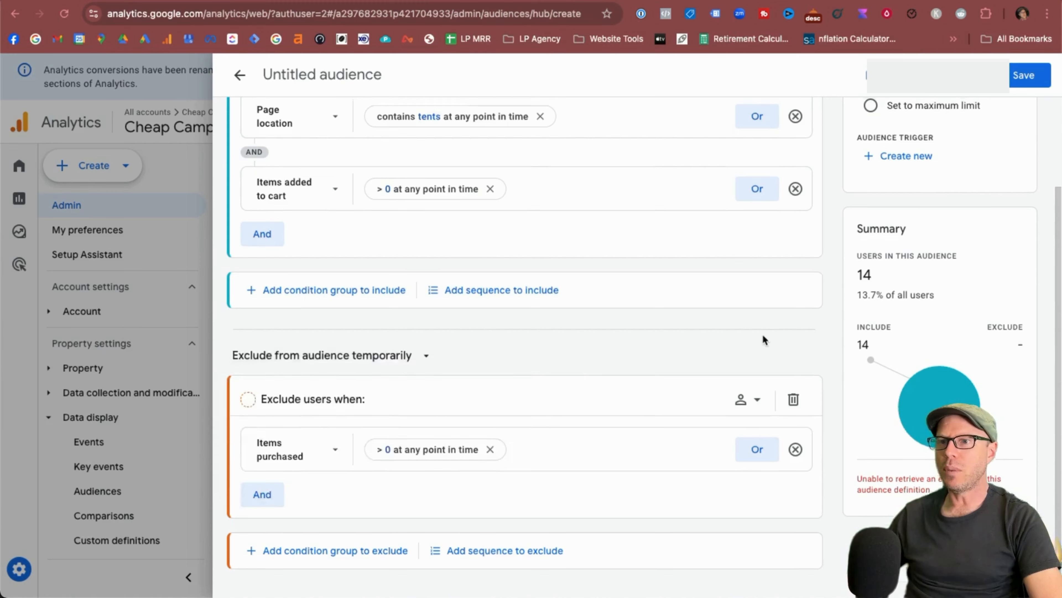
- Name the audience "URL containing 'tents' 20 days + ATC excl. Purchases"
scroll(763, 334, "up", 3)
left_click(294, 78)
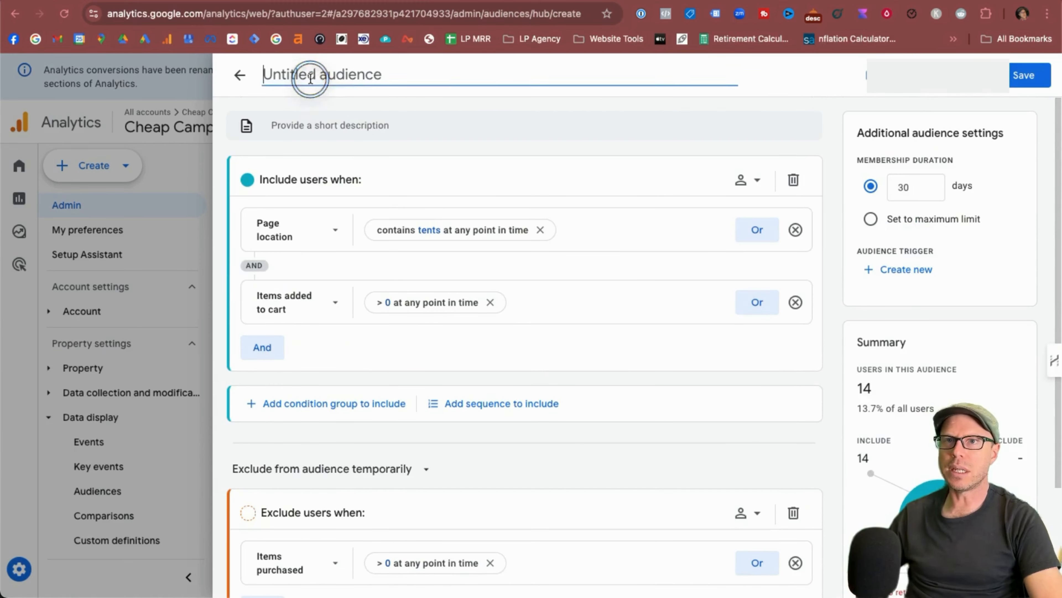
type("URL containing 'tents' 20 days")
type("+")
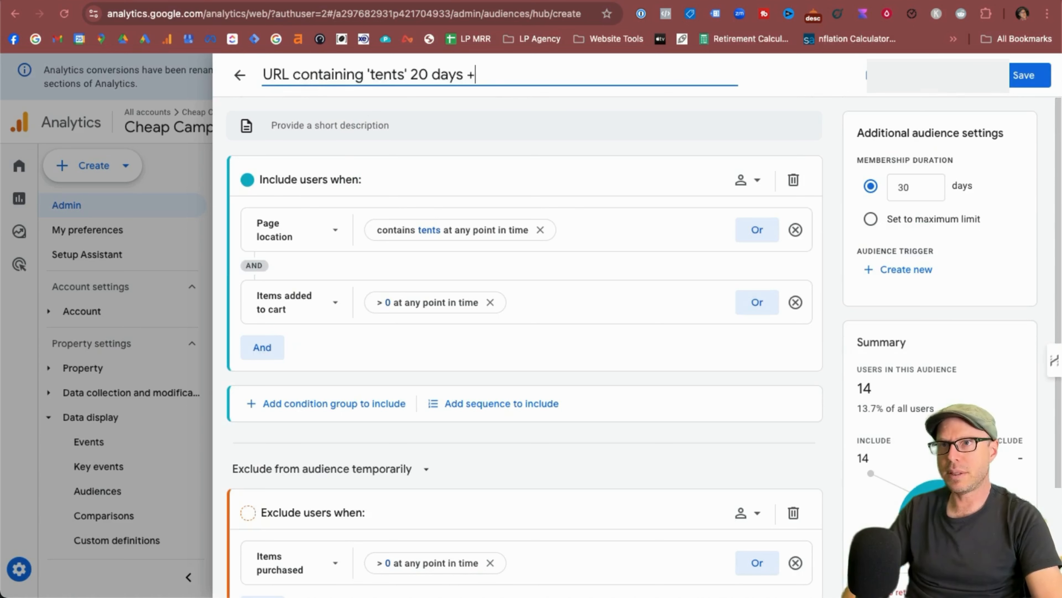
type(" ATC ")
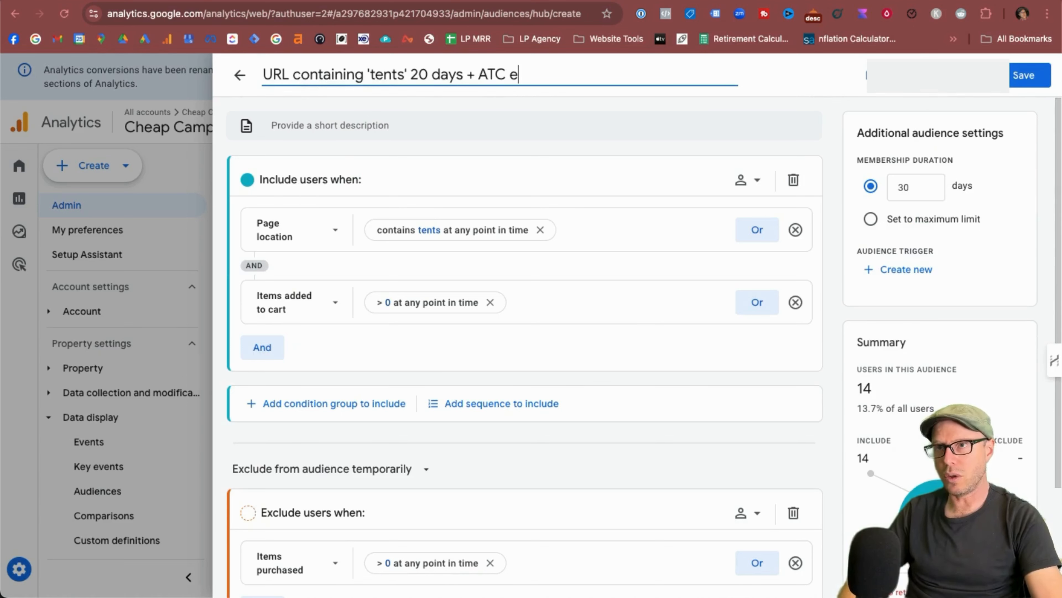
type("exclu P")
key("BackSpace")
type(". Purchases")
- Copy the audience name into its short description
key("ctrl+a")
key("ctrl+c")
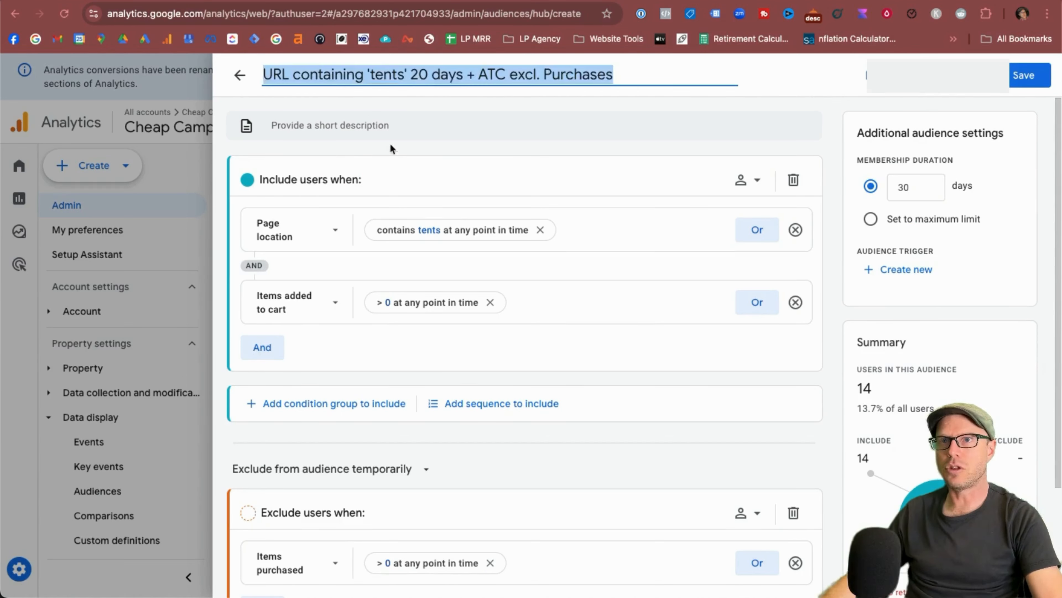
left_click(382, 127)
key("ctrl+v")
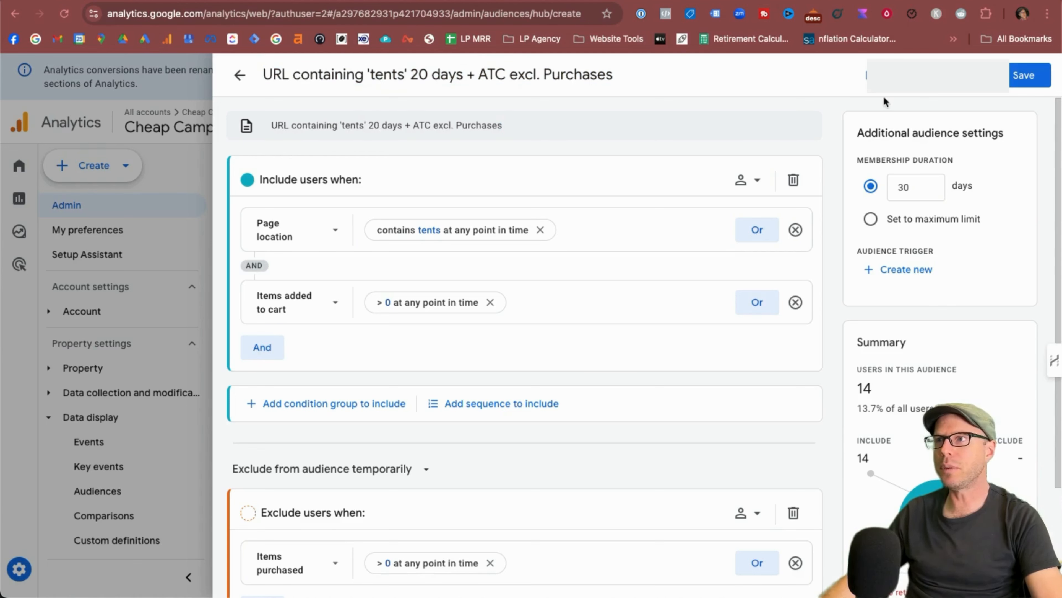
- Save the Analytics audience and switch back to the Tents ad group's audience settings in Google Ads
left_click(1030, 75)
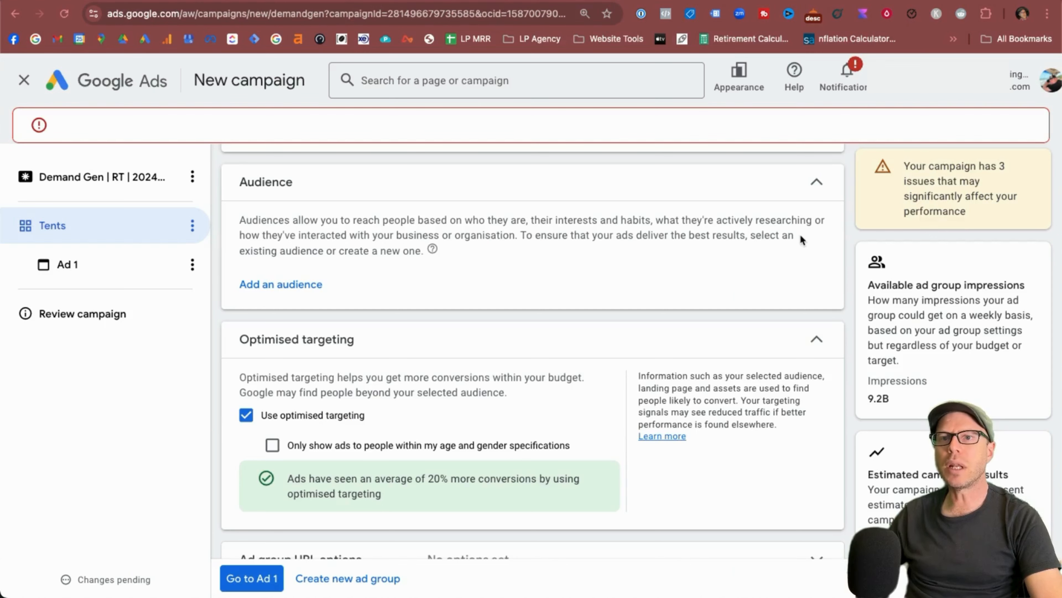
scroll(793, 244, "up", 3)
scroll(484, 372, "down", 1)
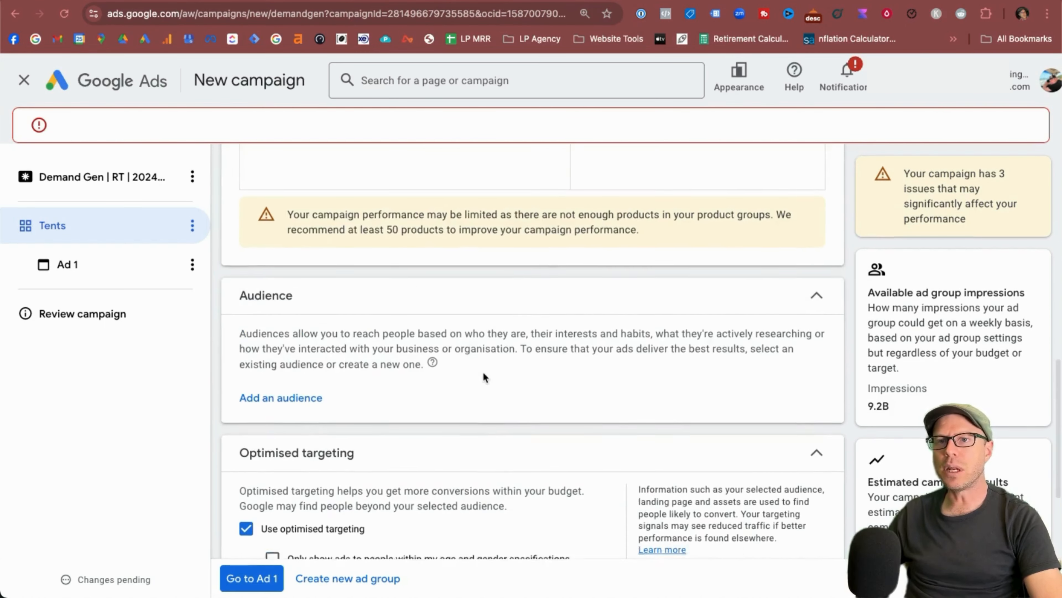
- Start a new audience for the Tents ad group named "URL containing 'tents' 20 days + ATC excl. Purchases"
left_click(260, 395)
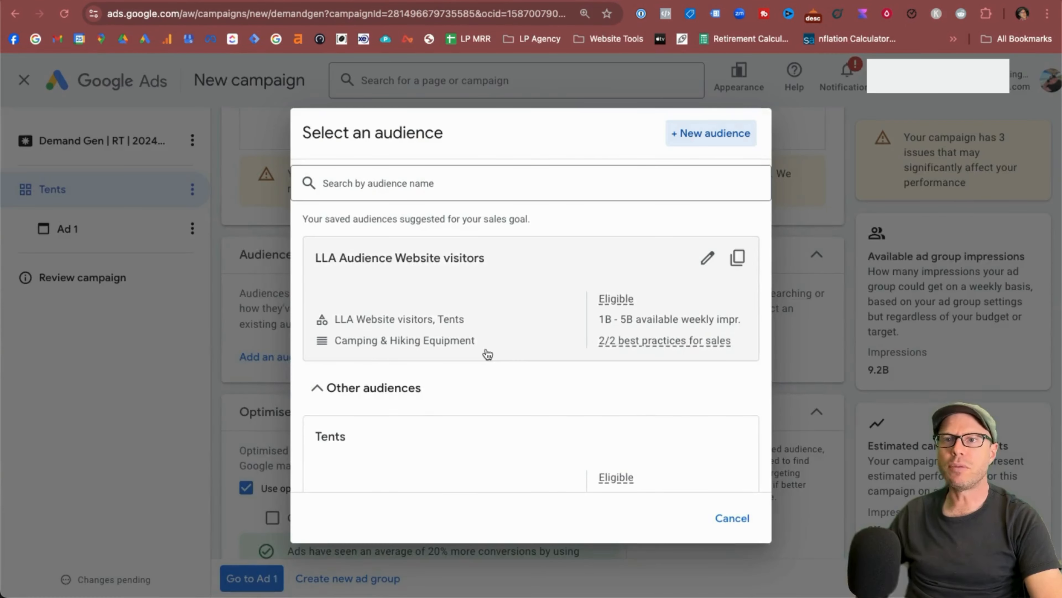
scroll(602, 218, "down", 5)
scroll(603, 218, "up", 5)
left_click(711, 133)
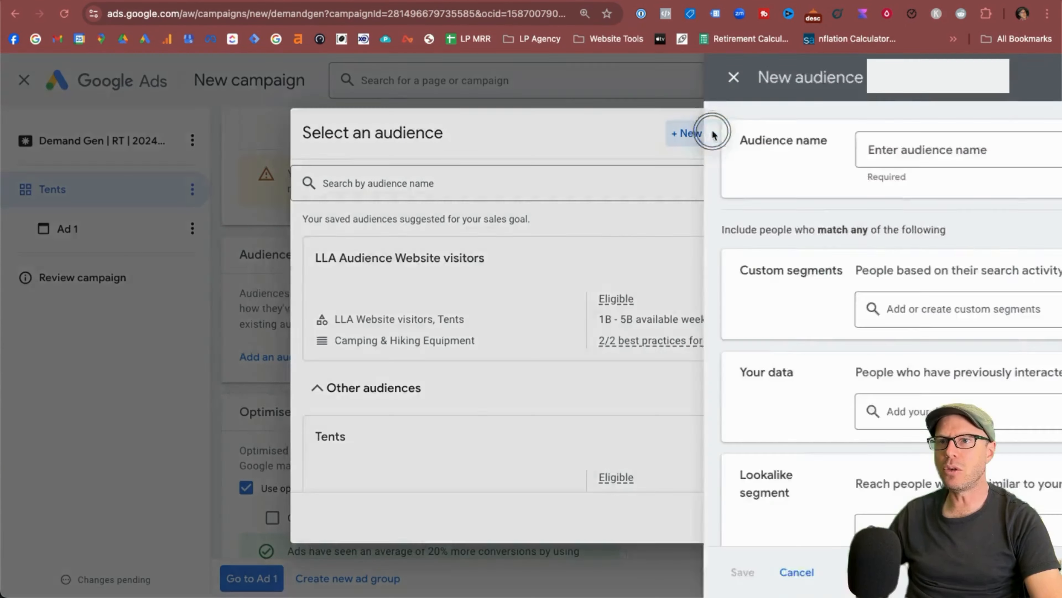
key("super+v")
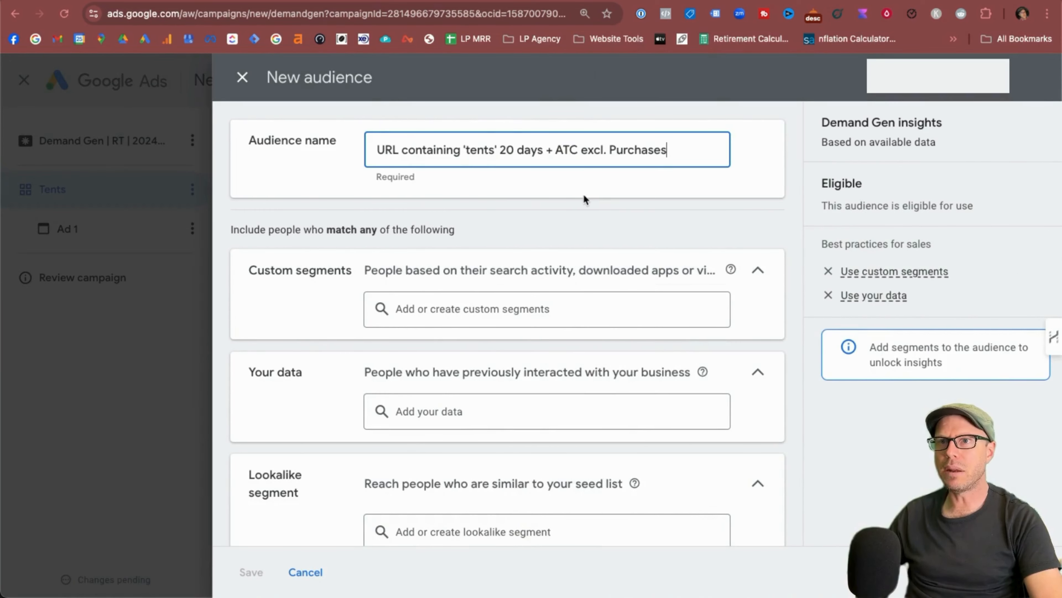
- Add the website visitors segment "URL containing 'tents' 20 days + ATC excl. Purchases" to the audience's Your data
scroll(522, 201, "down", 2)
scroll(540, 228, "up", 1)
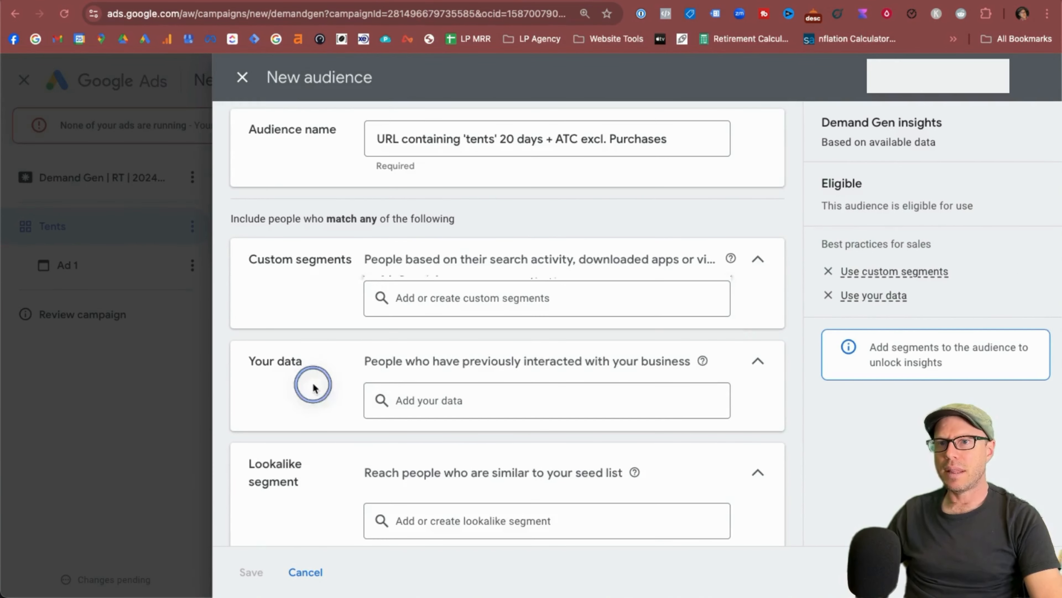
left_click(433, 404)
left_click(469, 395)
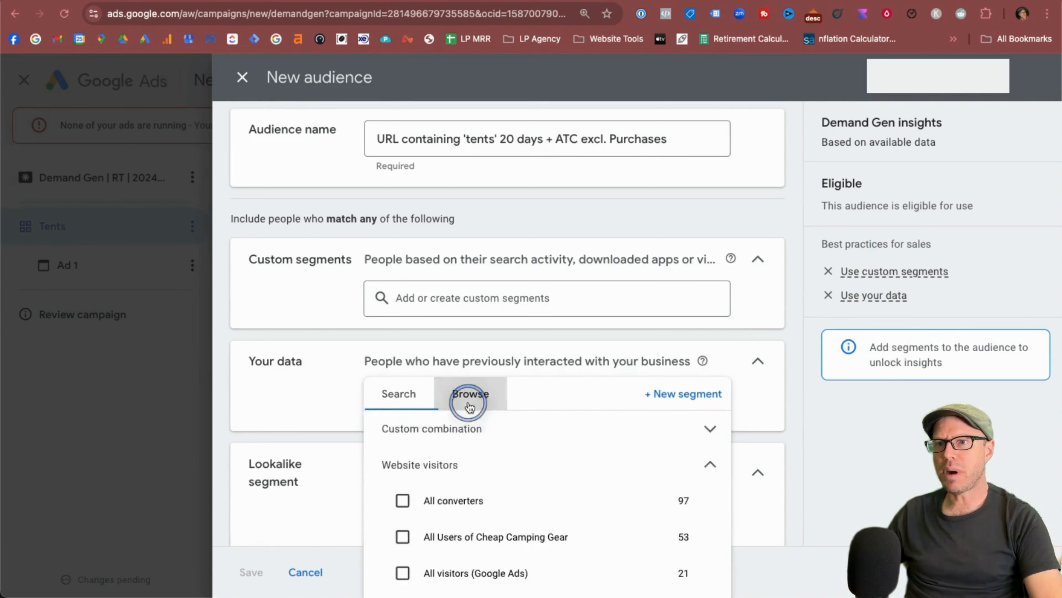
scroll(500, 427, "down", 6)
scroll(501, 429, "down", 2)
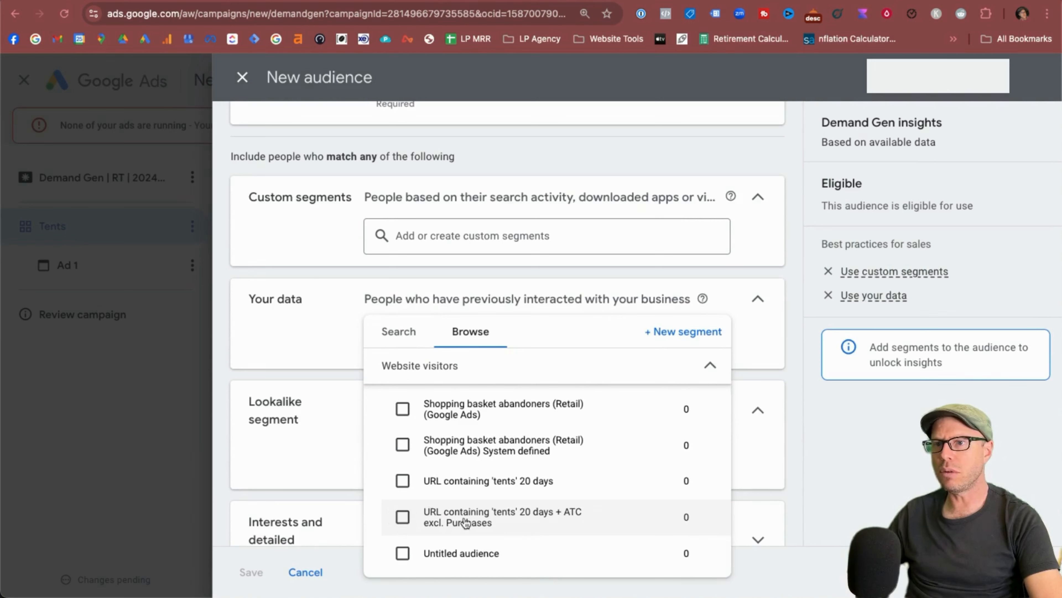
mouse_move(466, 523)
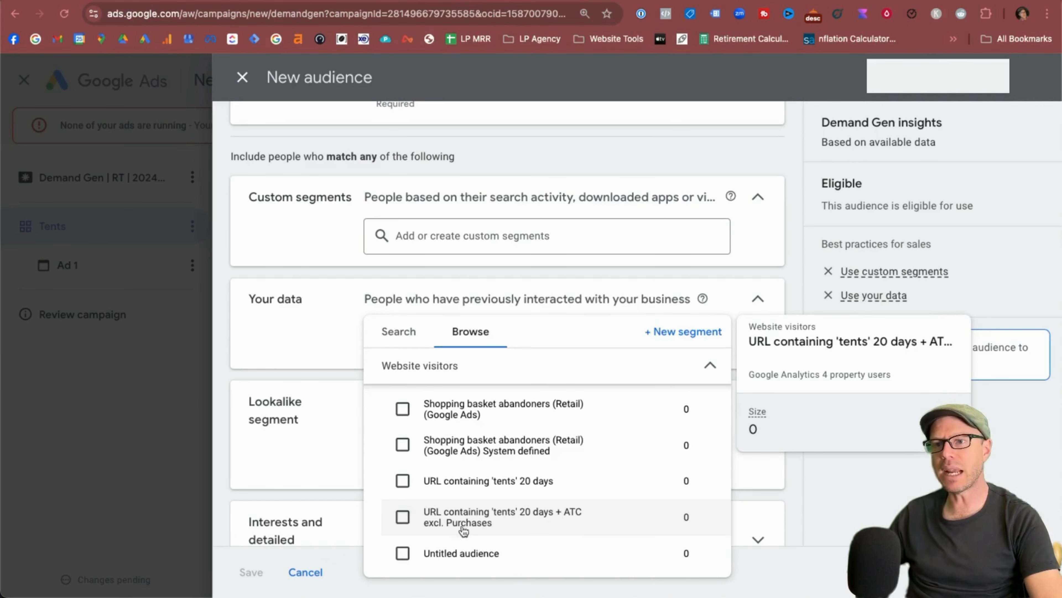
left_click(402, 517)
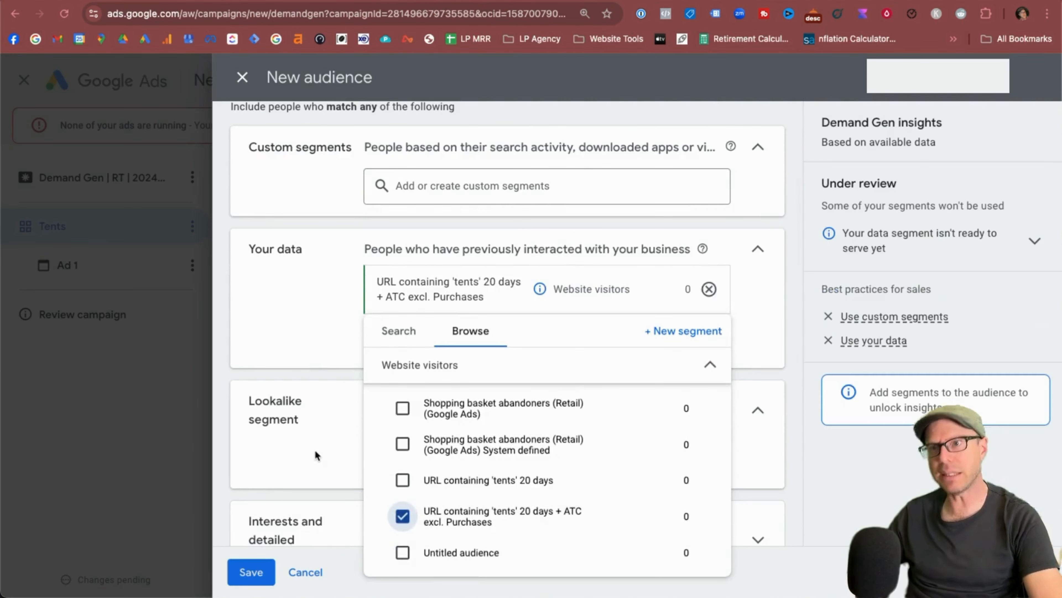
left_click(316, 455)
- Check which segments can be excluded from the new audience, without selecting any
scroll(553, 441, "down", 6)
left_click(757, 407)
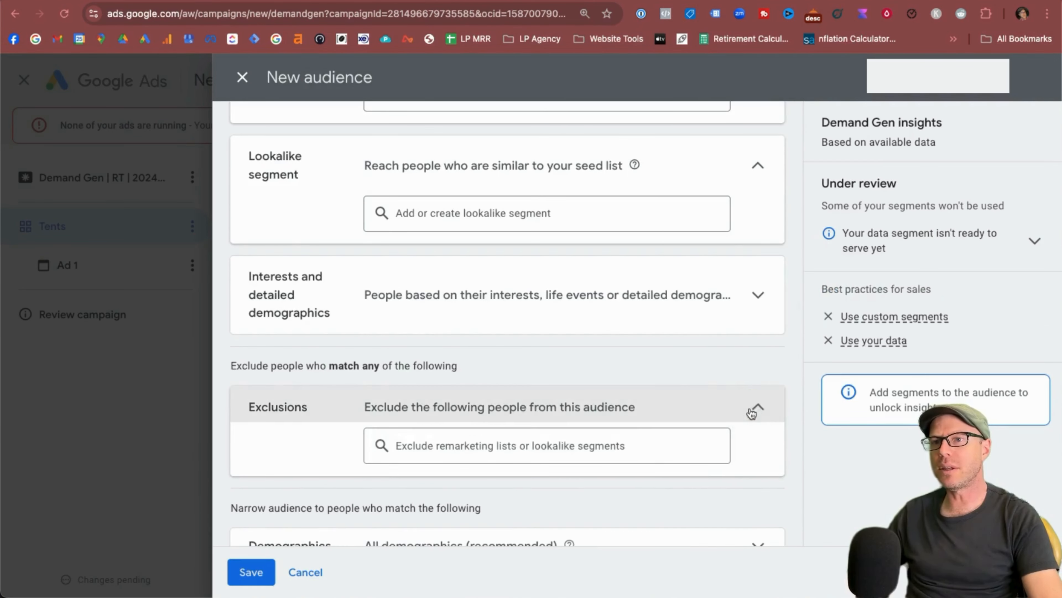
left_click(427, 447)
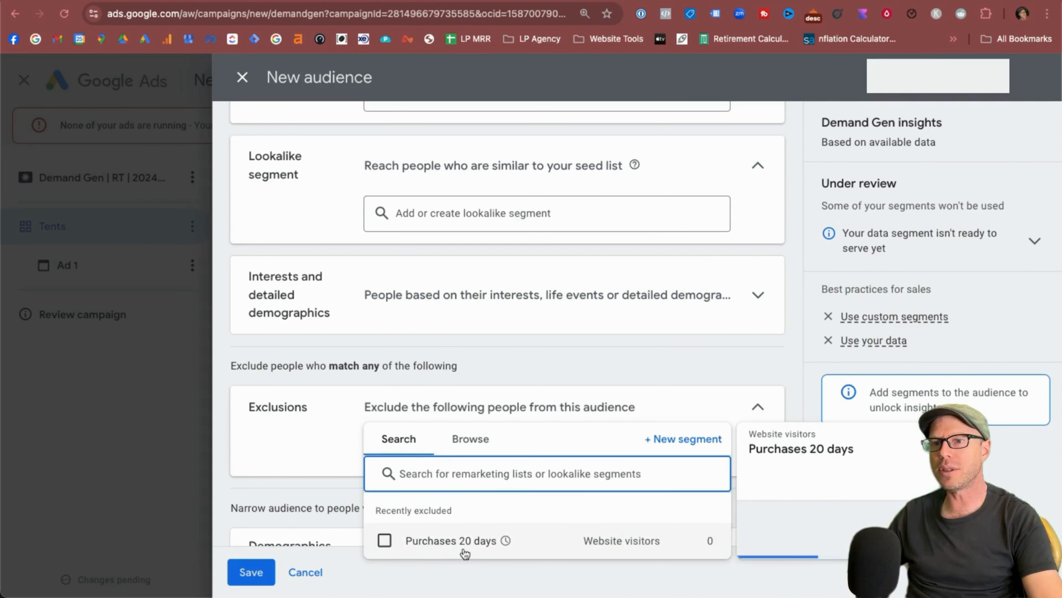
left_click(302, 475)
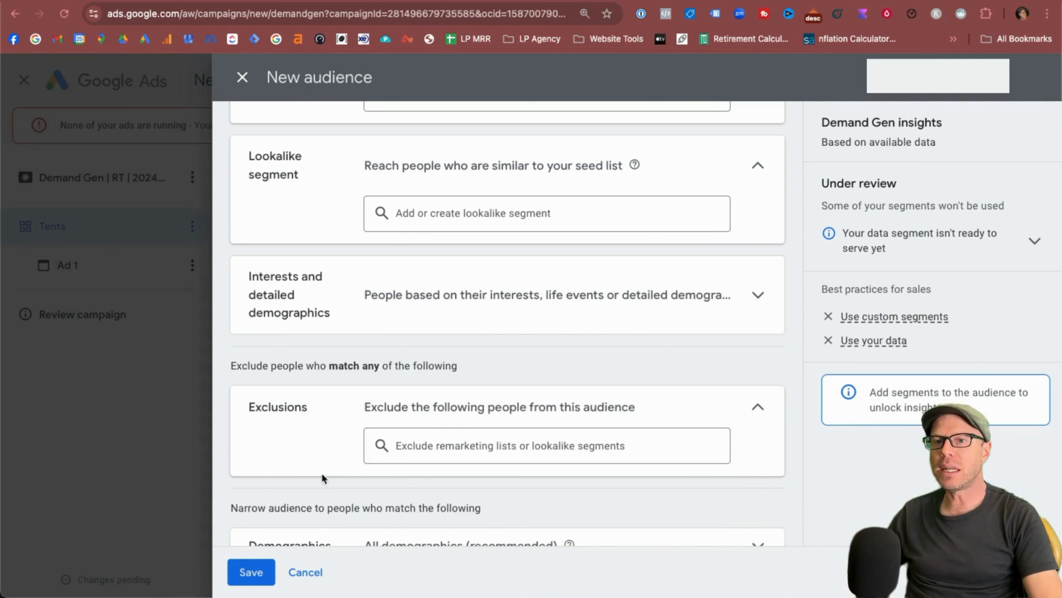
- Review the audience's demographics, including additional demographics, and save the audience with all of them kept
scroll(347, 467, "down", 2)
scroll(355, 439, "up", 6)
scroll(359, 423, "up", 1)
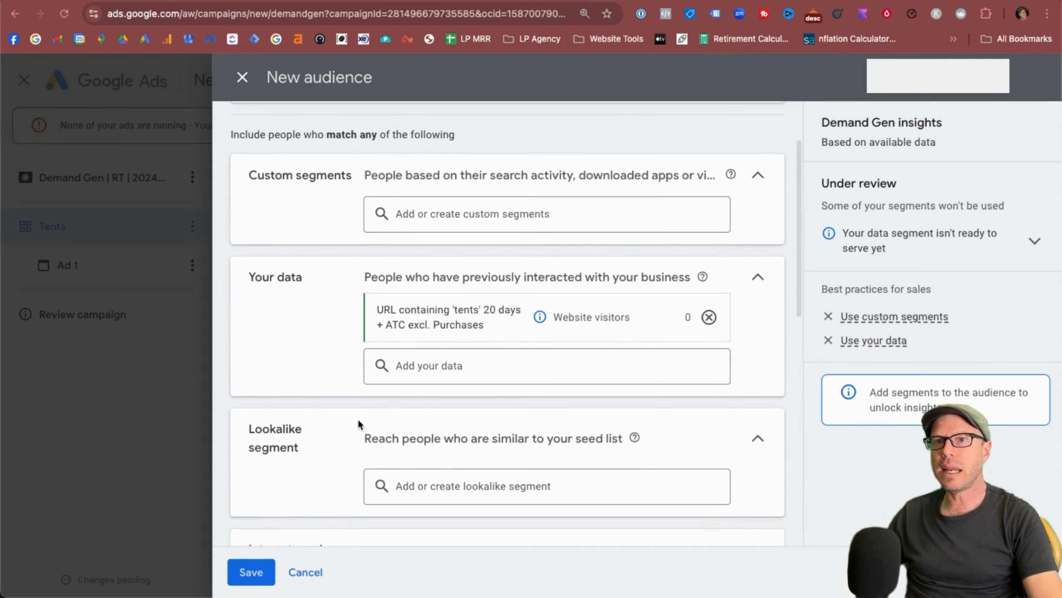
scroll(335, 469, "down", 4)
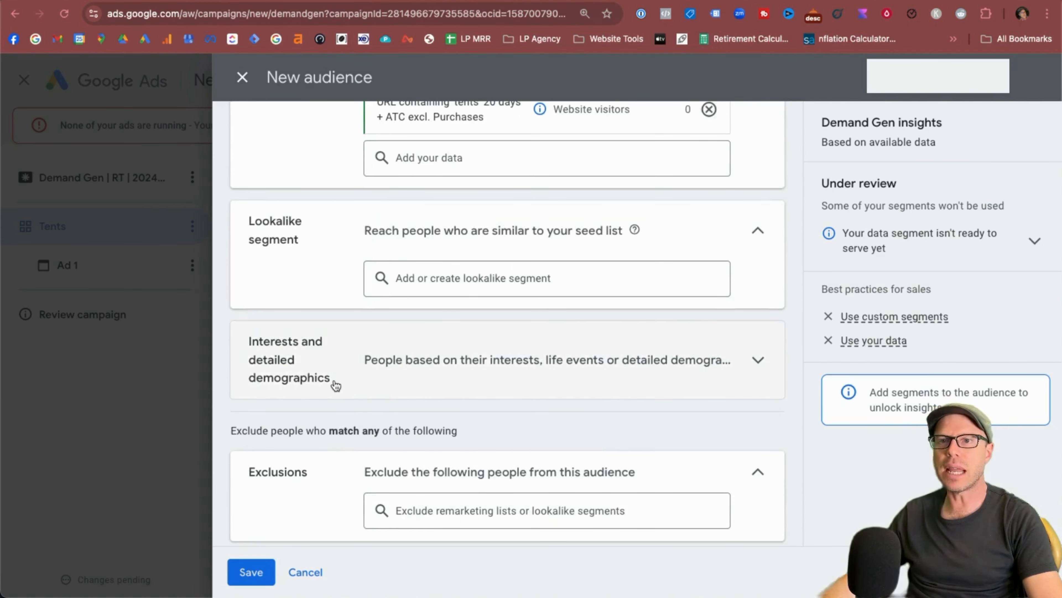
scroll(431, 376, "down", 8)
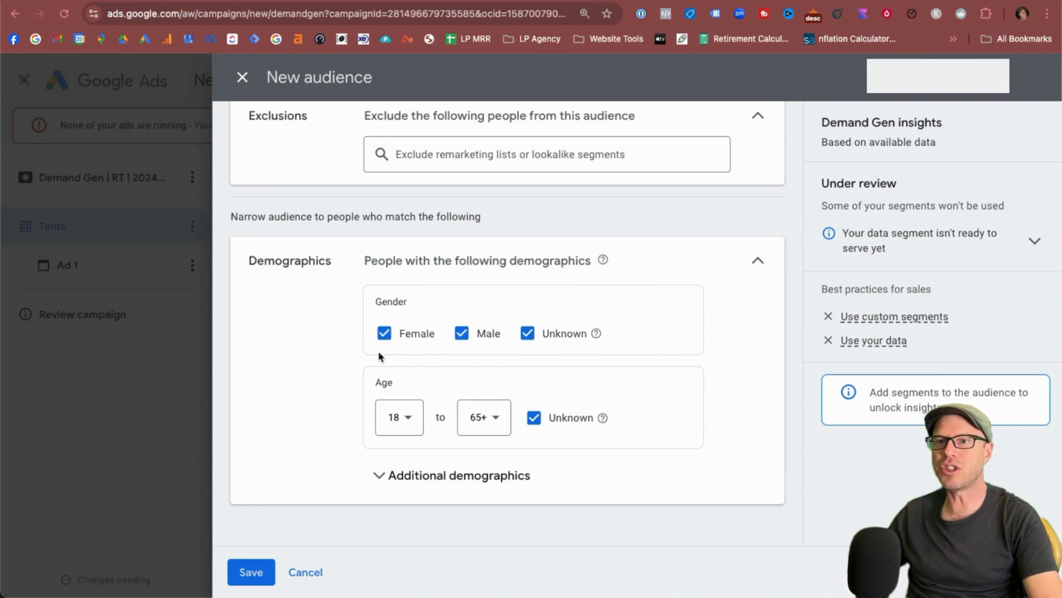
left_click(437, 471)
scroll(534, 468, "down", 5)
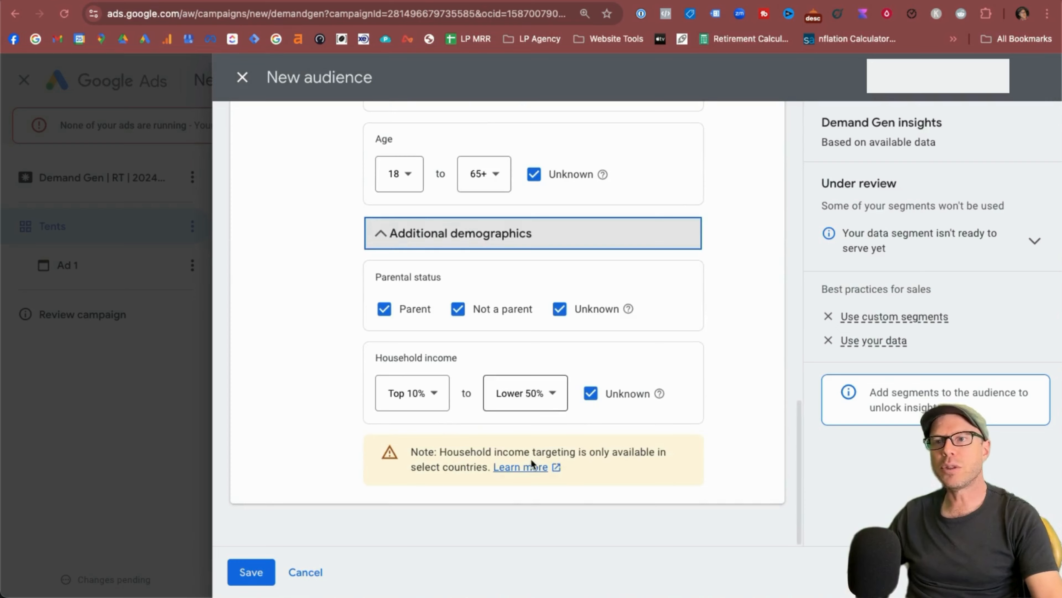
left_click(251, 572)
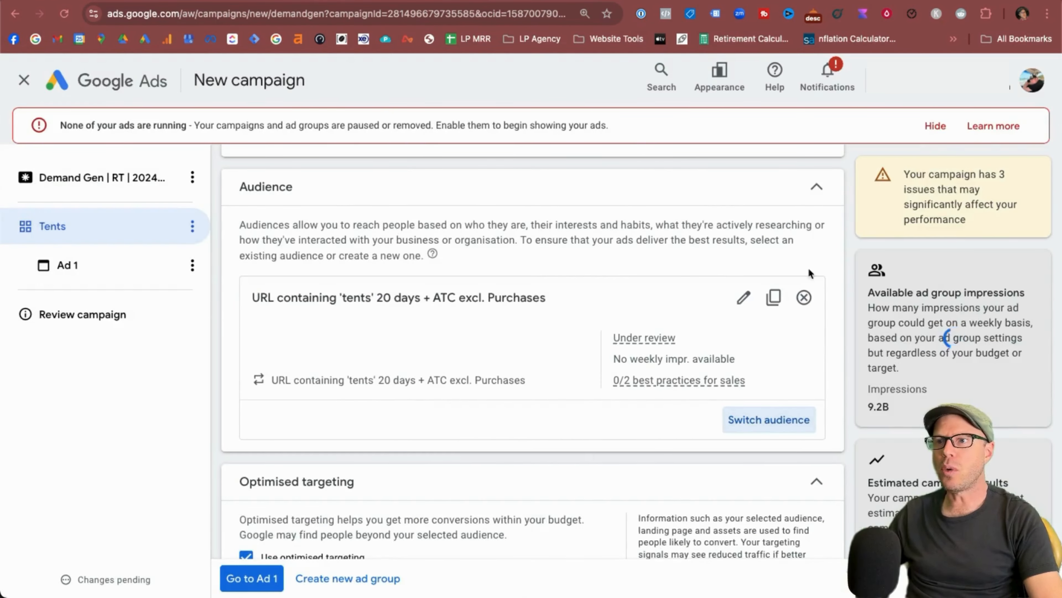
- Turn off optimised targeting for the Tents ad group
scroll(355, 318, "down", 5)
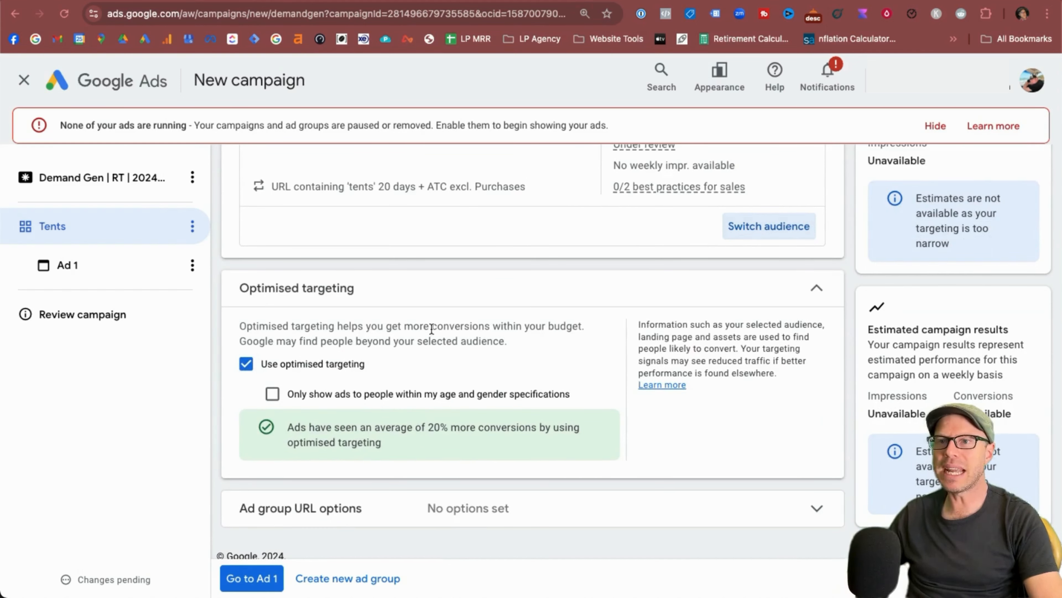
scroll(486, 226, "up", 5)
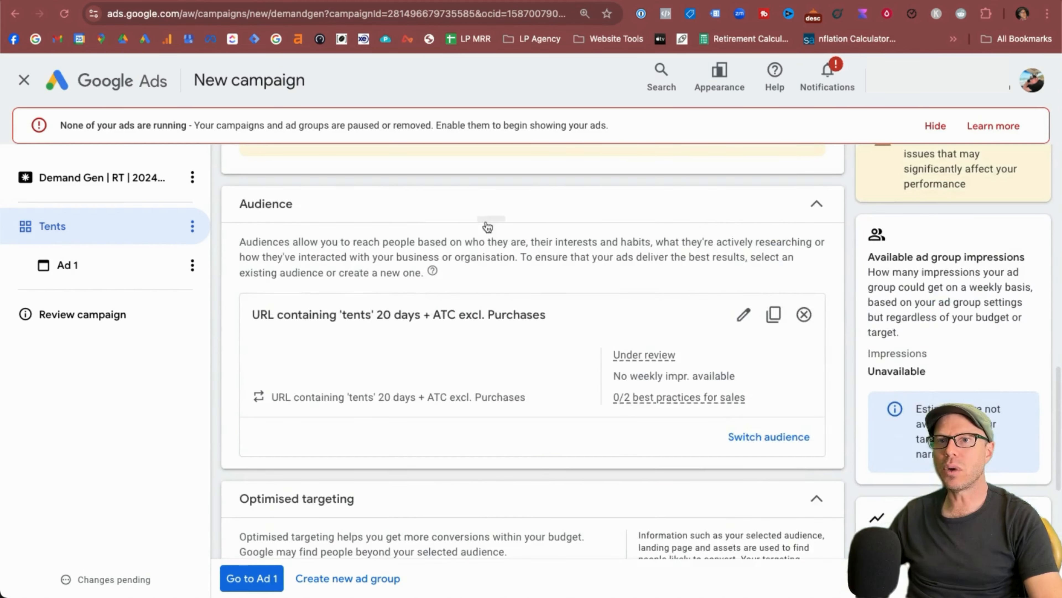
scroll(373, 347, "down", 5)
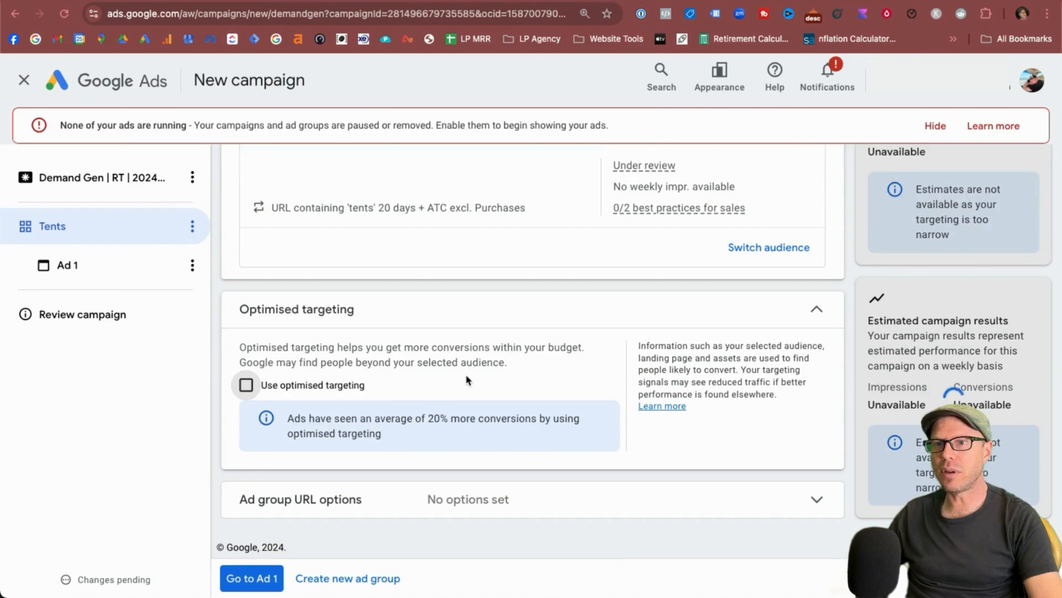
- Examine the ad group URL options without filling in any of them
left_click(813, 501)
scroll(585, 427, "down", 5)
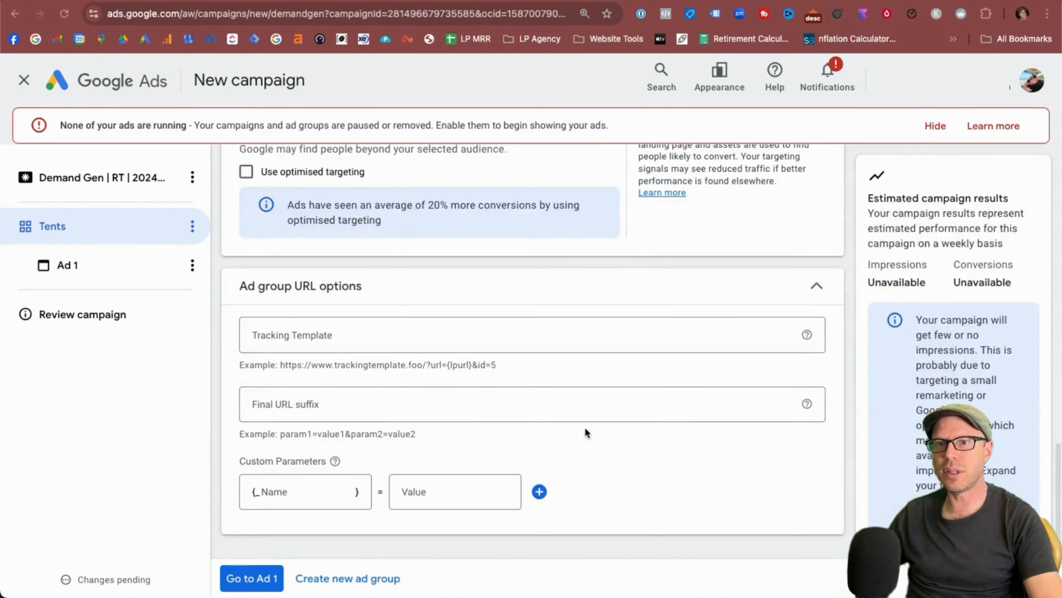
left_click(818, 288)
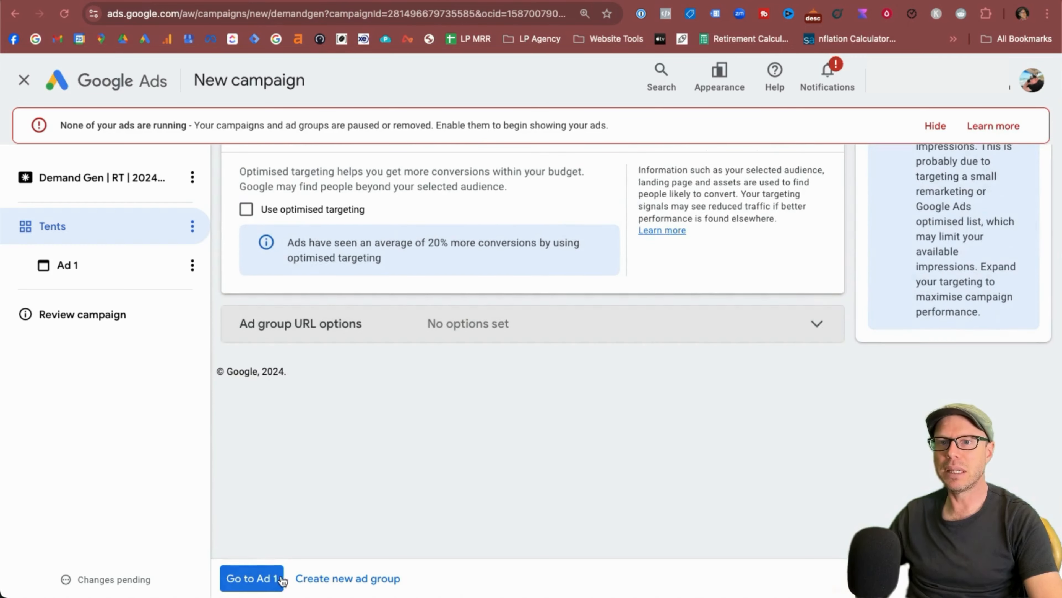
- Set the ad group's first ad to Products-only and name it "Tents Ad 1"
left_click(262, 578)
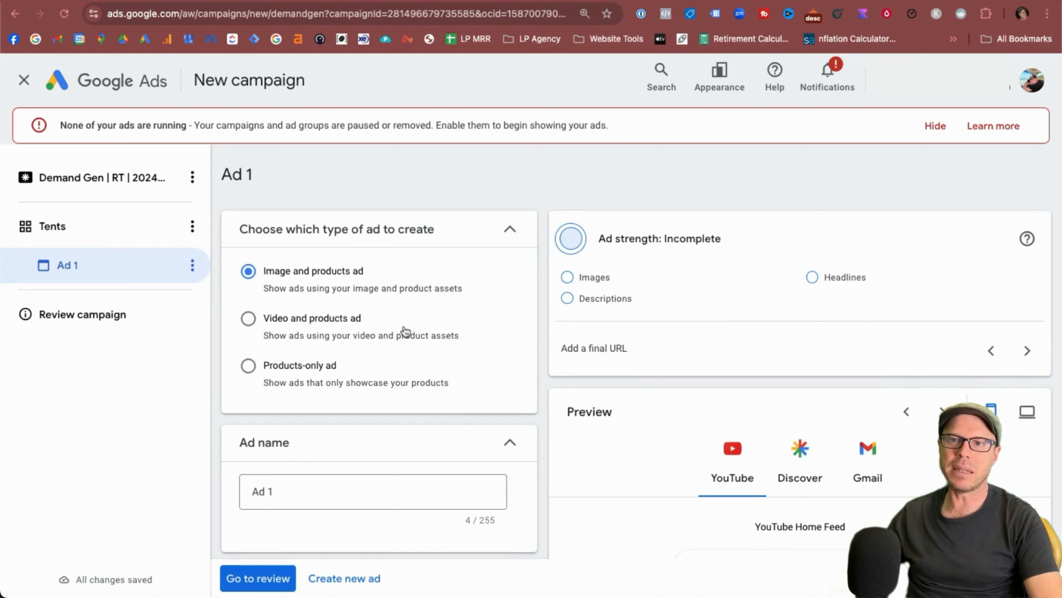
left_click(265, 370)
scroll(464, 349, "down", 3)
left_click(260, 362)
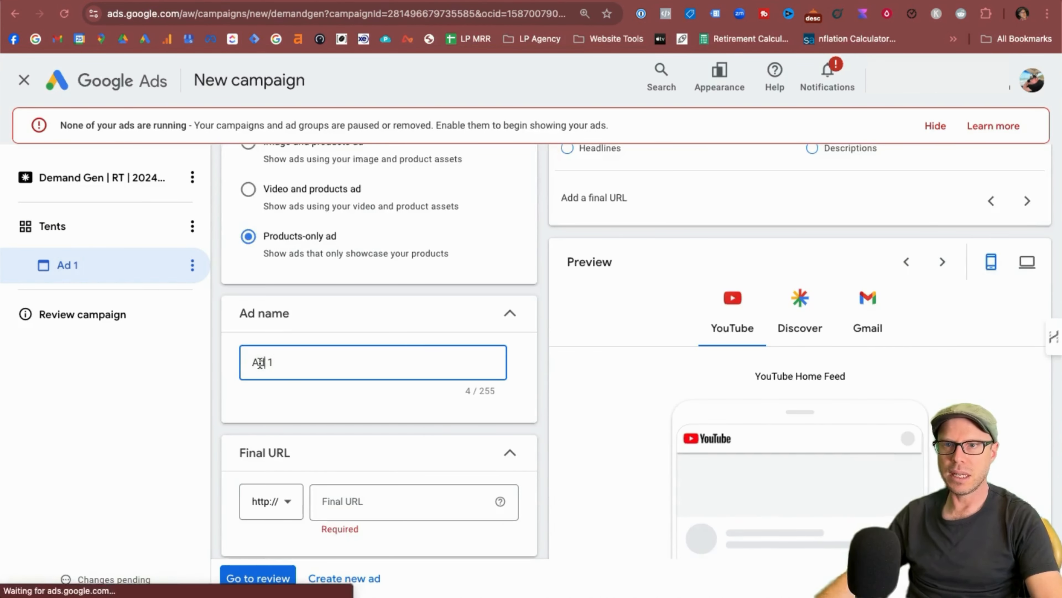
type("Tents")
- Open the Shades & Hammocks collection on the Cheap Camping Gear store and copy its page URL
scroll(347, 467, "down", 5)
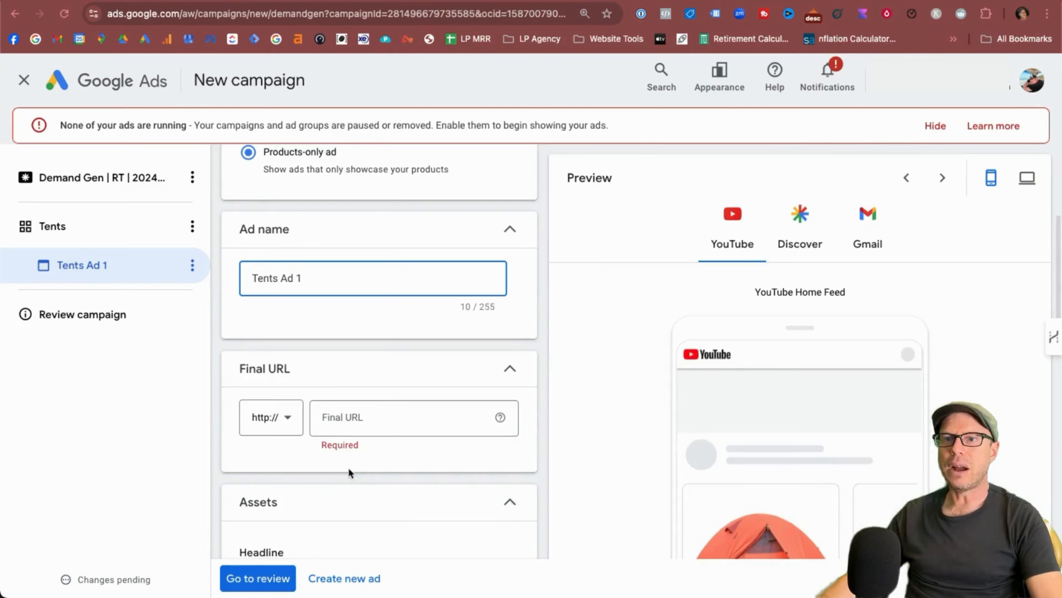
left_click(155, 1)
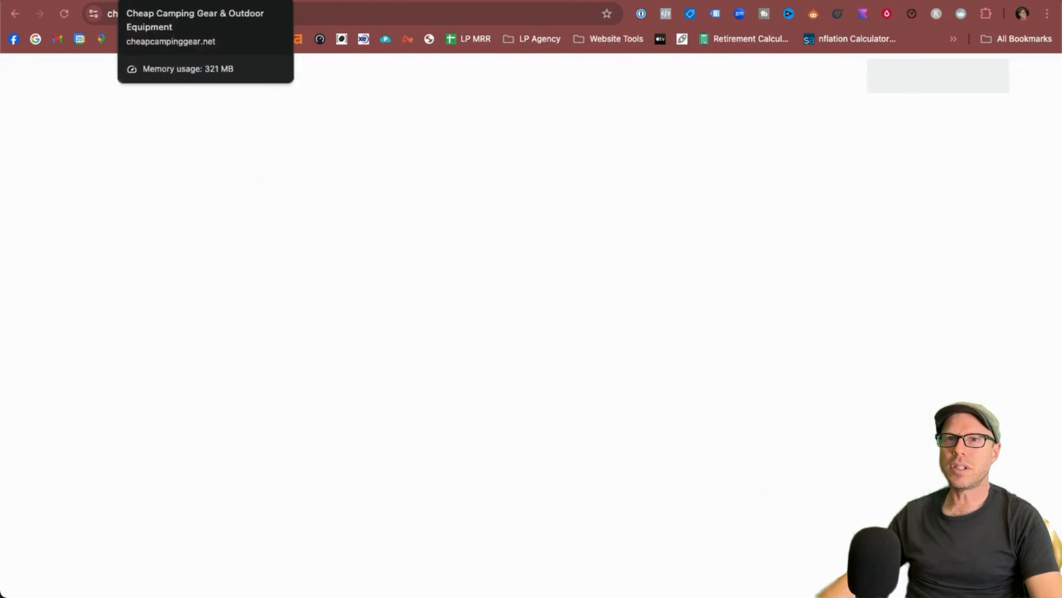
mouse_move(101, 112)
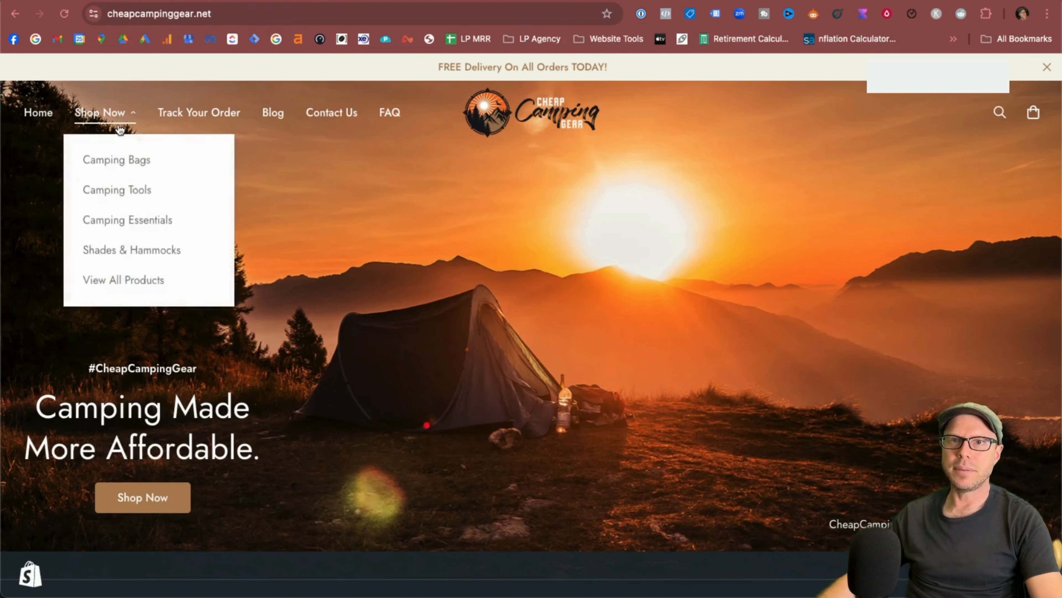
left_click(130, 249)
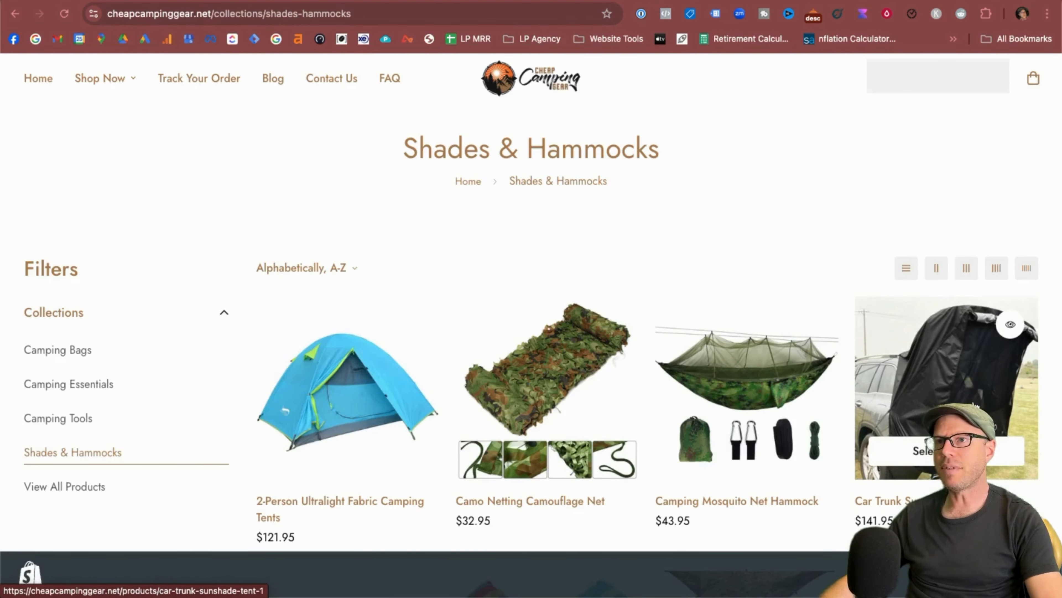
scroll(677, 169, "down", 3)
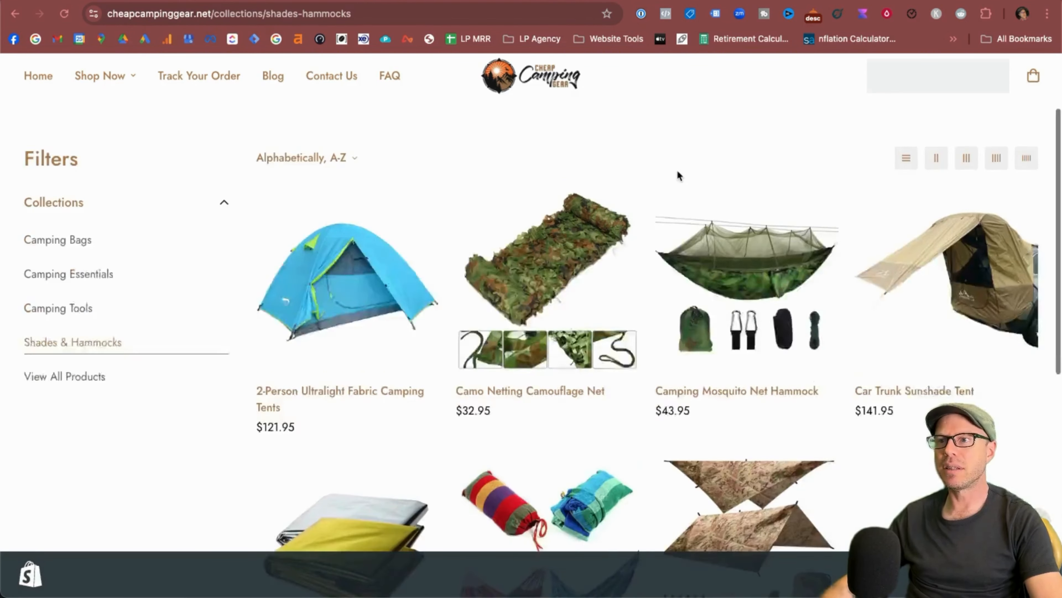
scroll(677, 170, "up", 2)
left_click(360, 7)
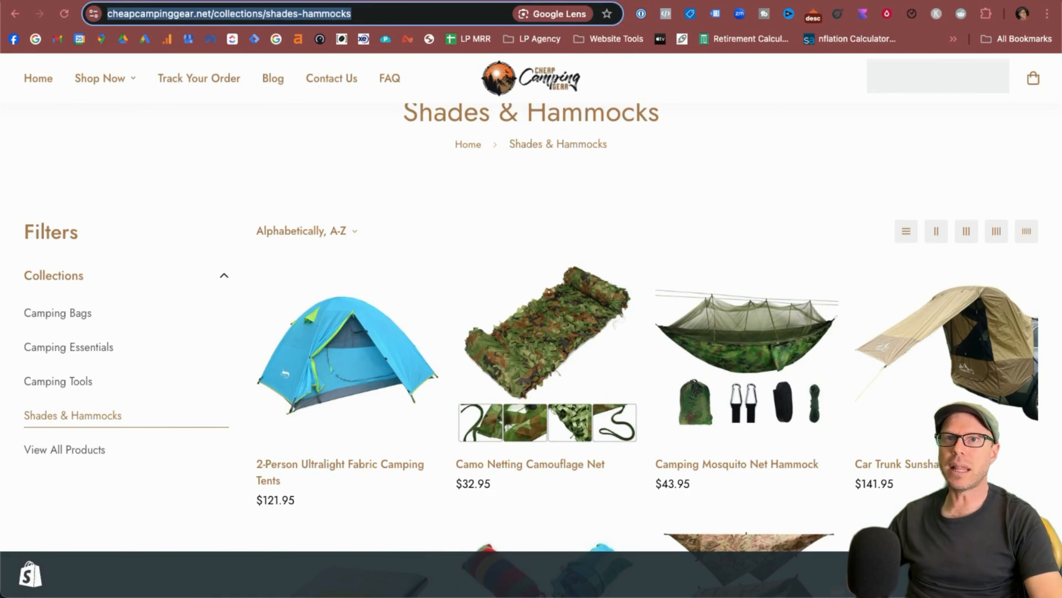
left_click(118, 3)
left_click(365, 334)
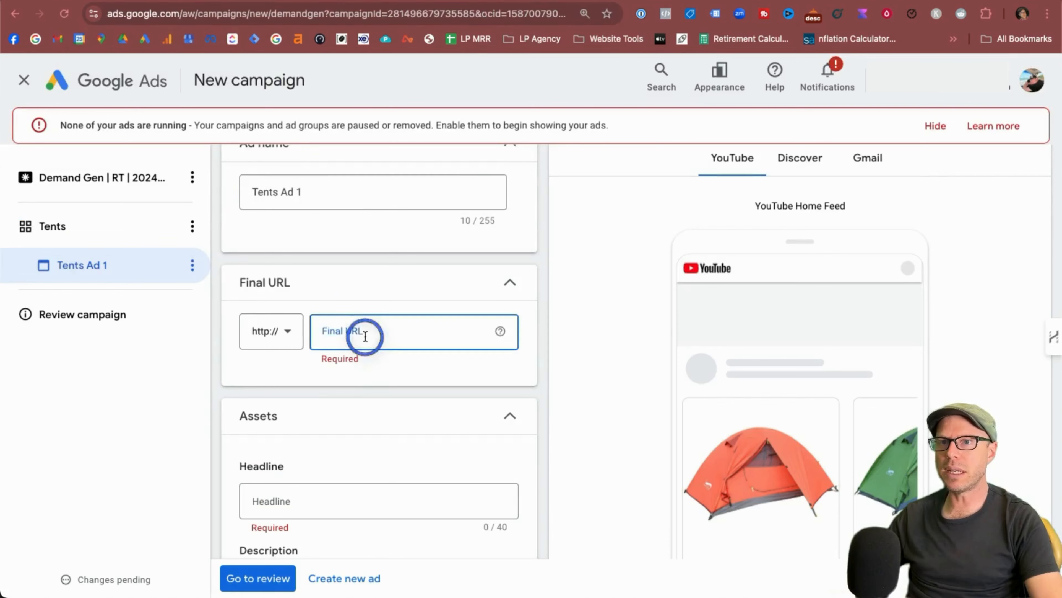
key("super+v")
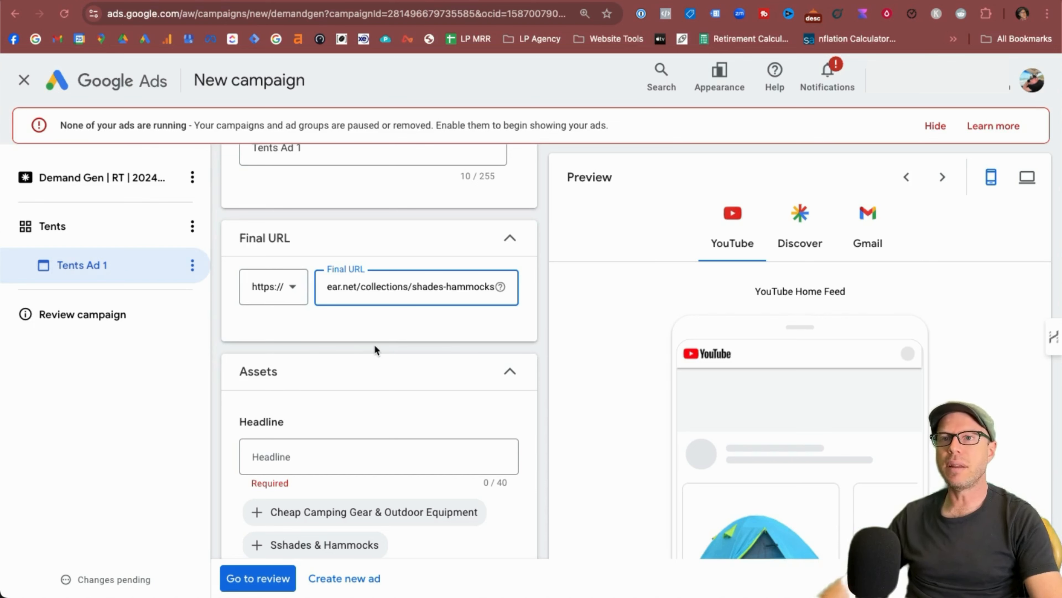
- Enter the headline "Don't leave your items in the Cart" for Tents Ad 1
scroll(553, 383, "down", 3)
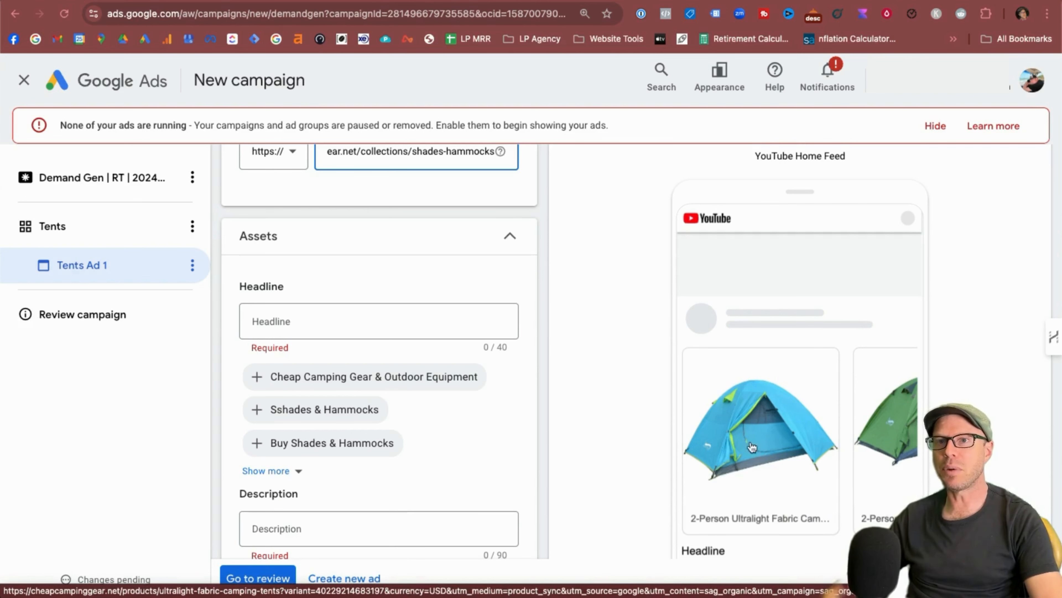
scroll(483, 431, "up", 1)
left_click(322, 334)
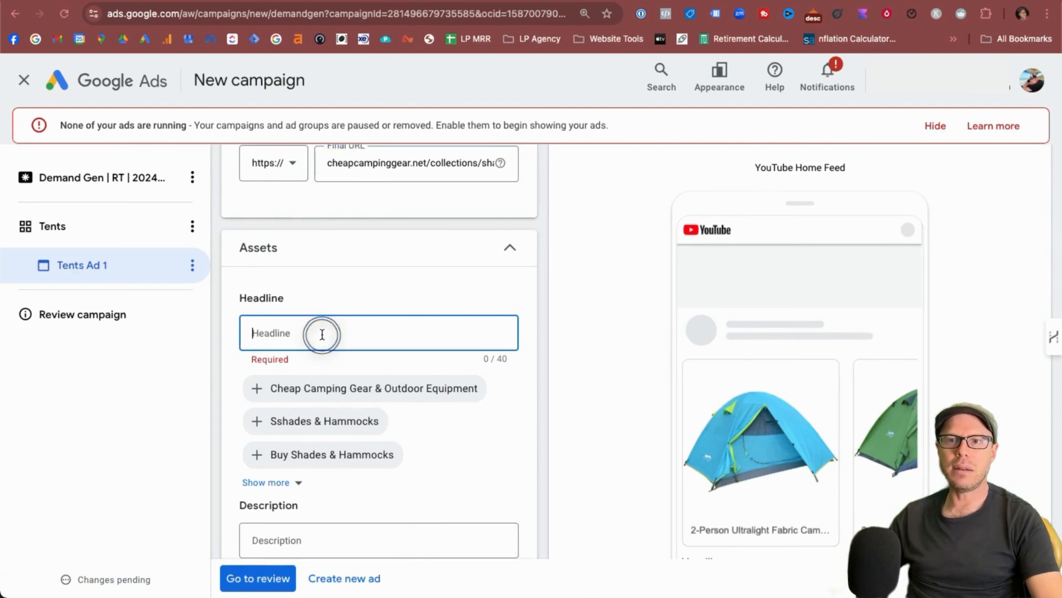
type("Don't leave yoru")
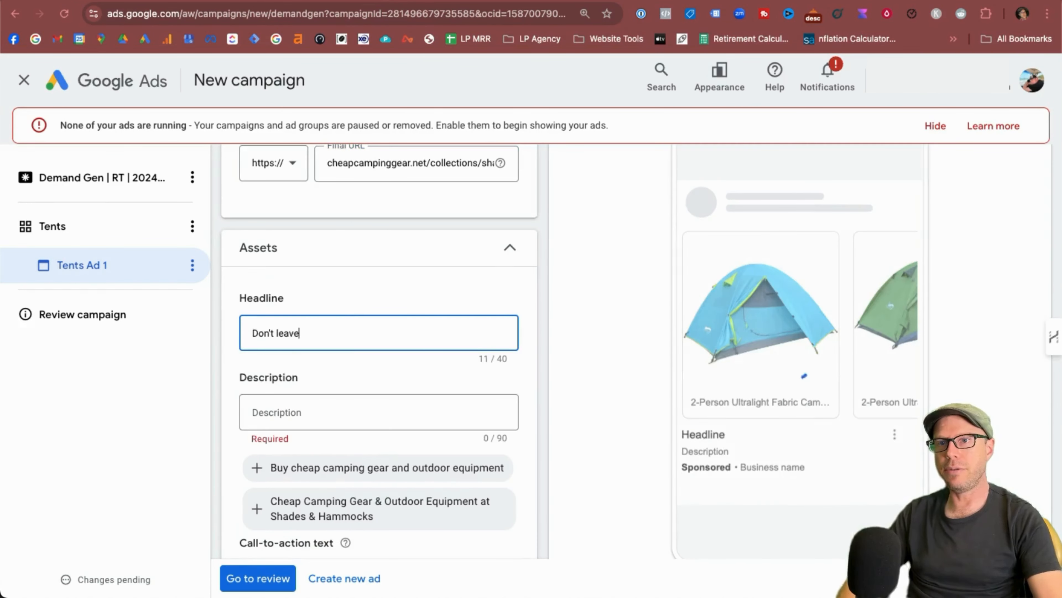
key("BackSpace")
key("BackSpace")
key("BackSpace")
type("ur ")
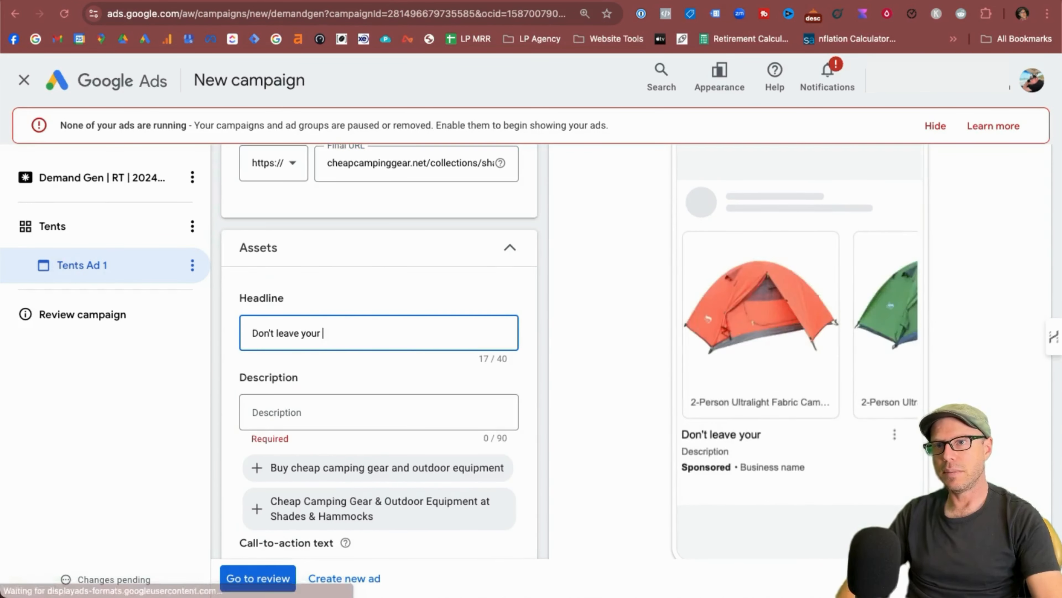
type("items in the Cart")
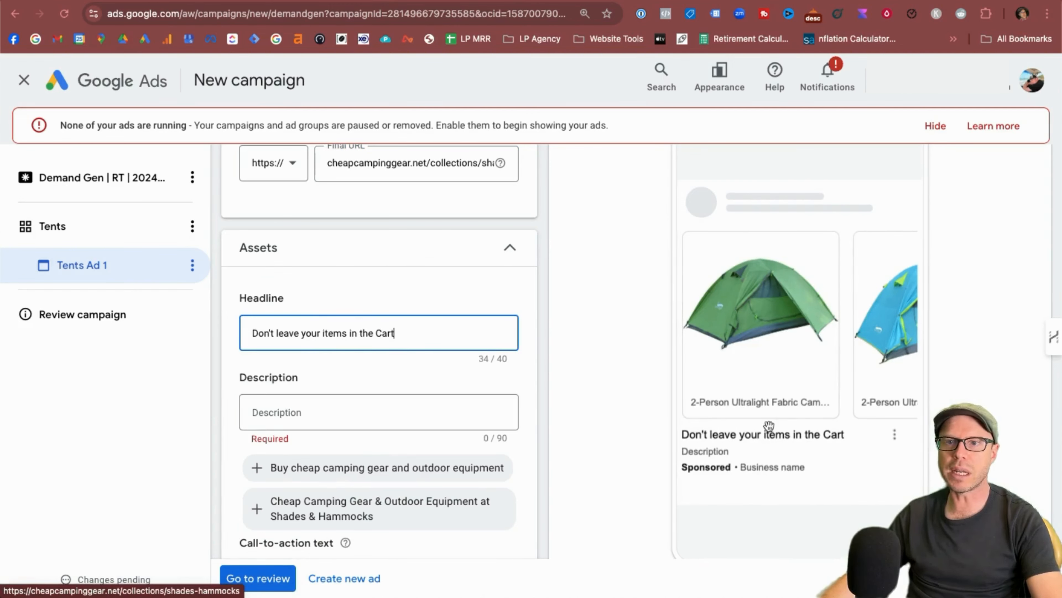
- Enter the ad description "Use COUPON20 for 20% off Discount"
left_click(278, 412)
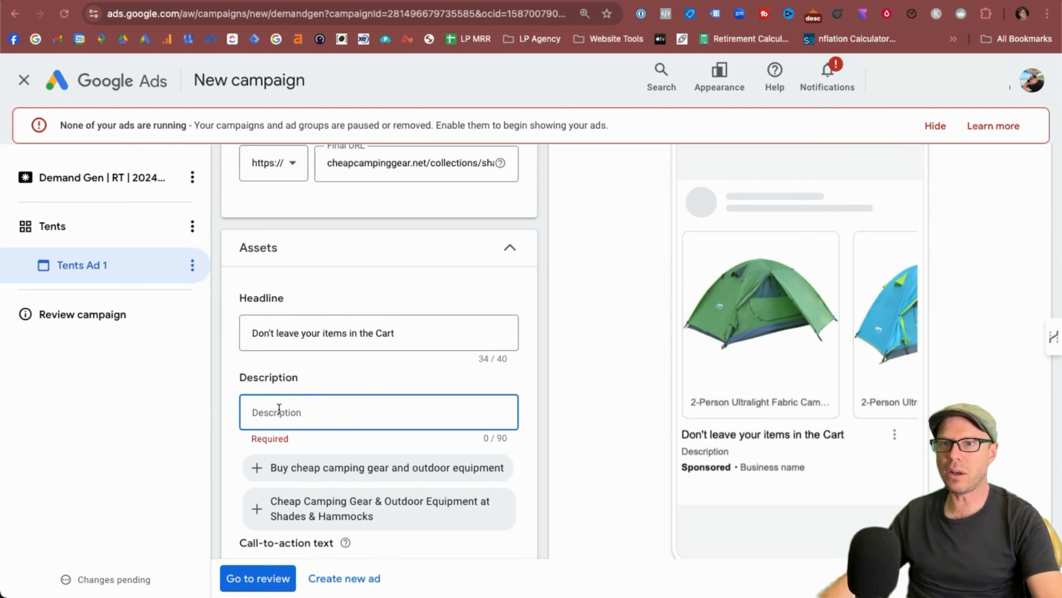
type("Use COUPON")
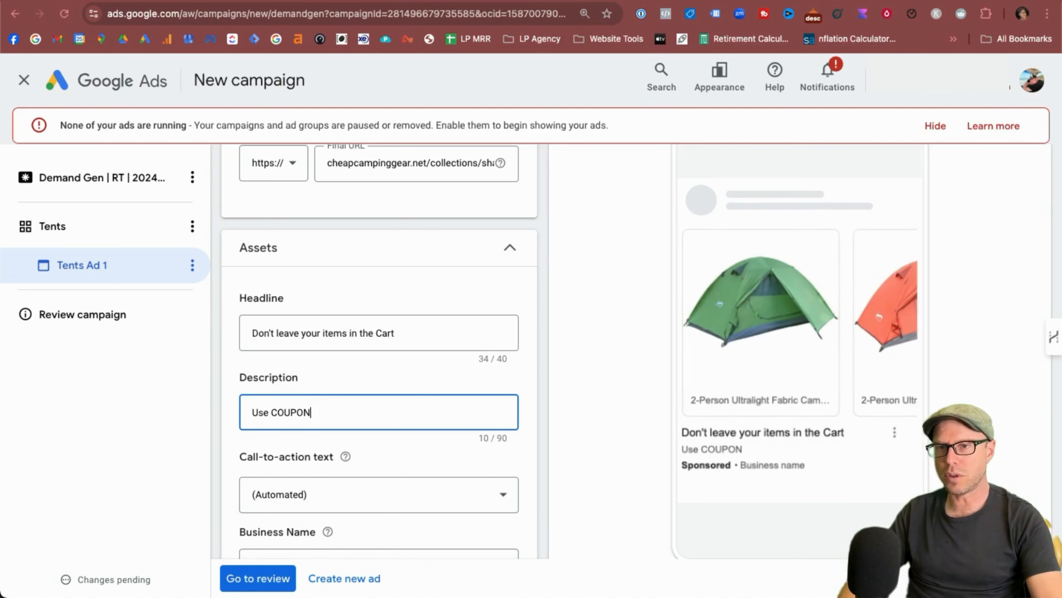
type("20 ")
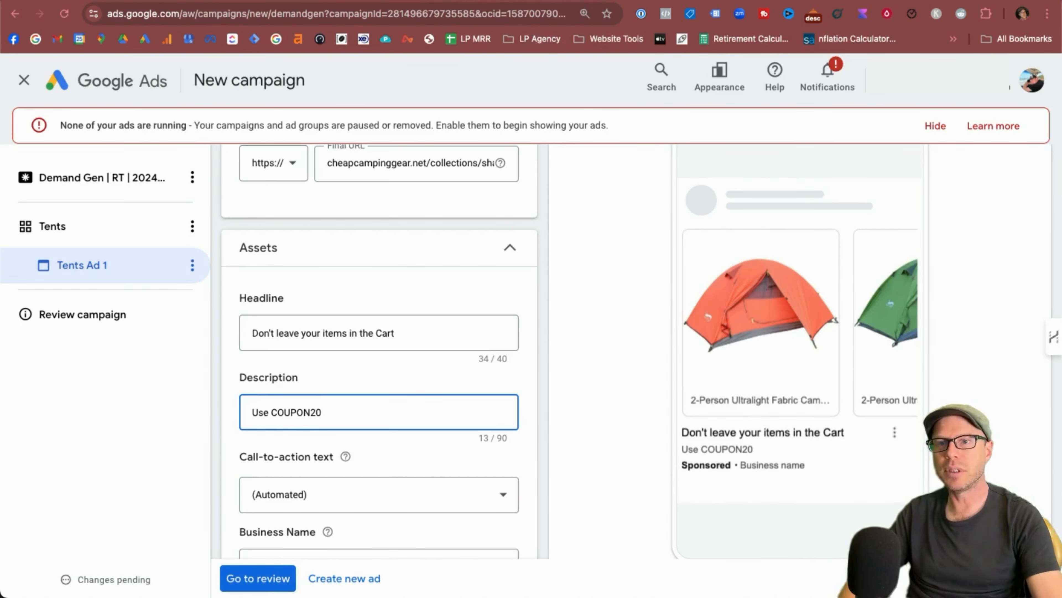
type("for ")
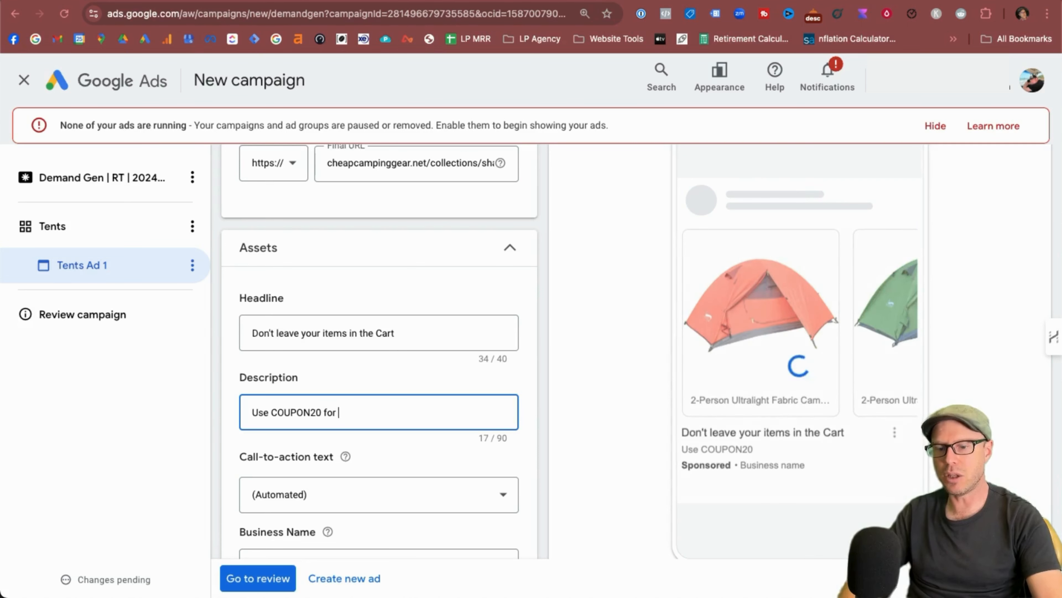
type("20% off Discount")
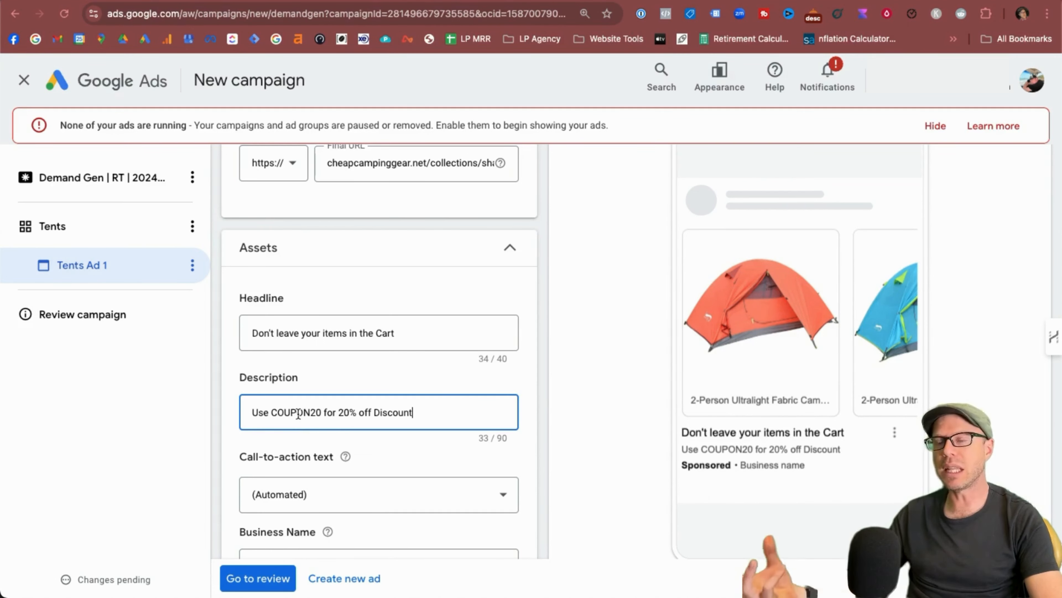
- Set the ad's call-to-action text to Shop now and its business name to "Cheap Camping Gear"
scroll(443, 409, "down", 2)
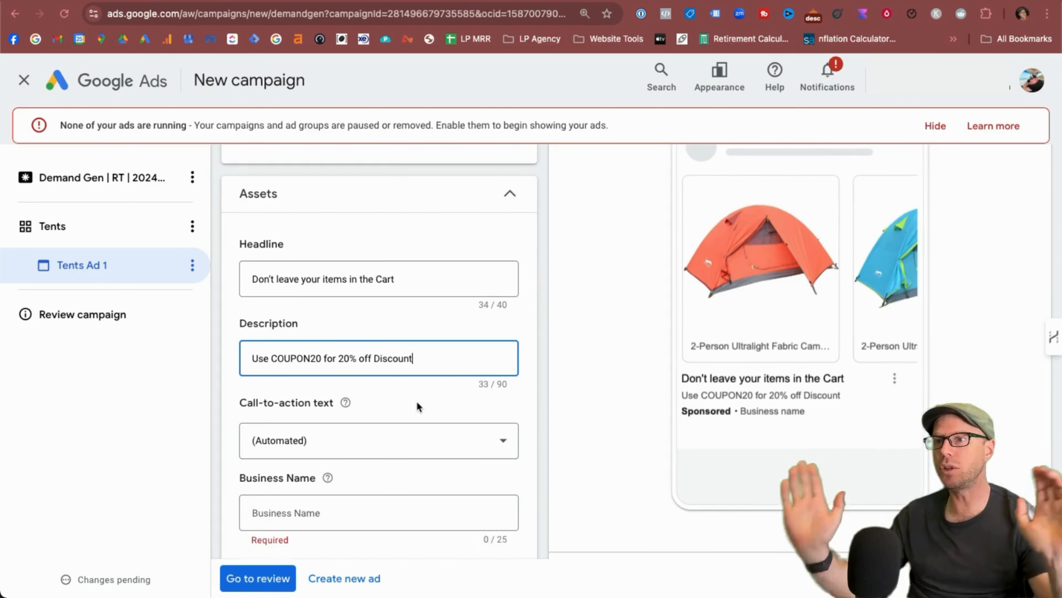
scroll(460, 363, "down", 2)
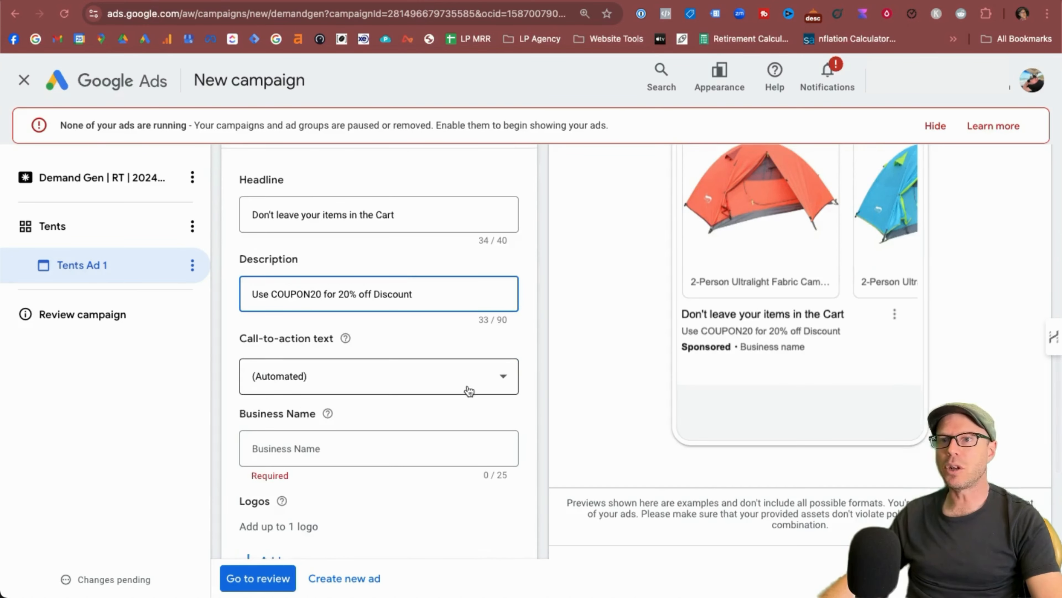
left_click(494, 378)
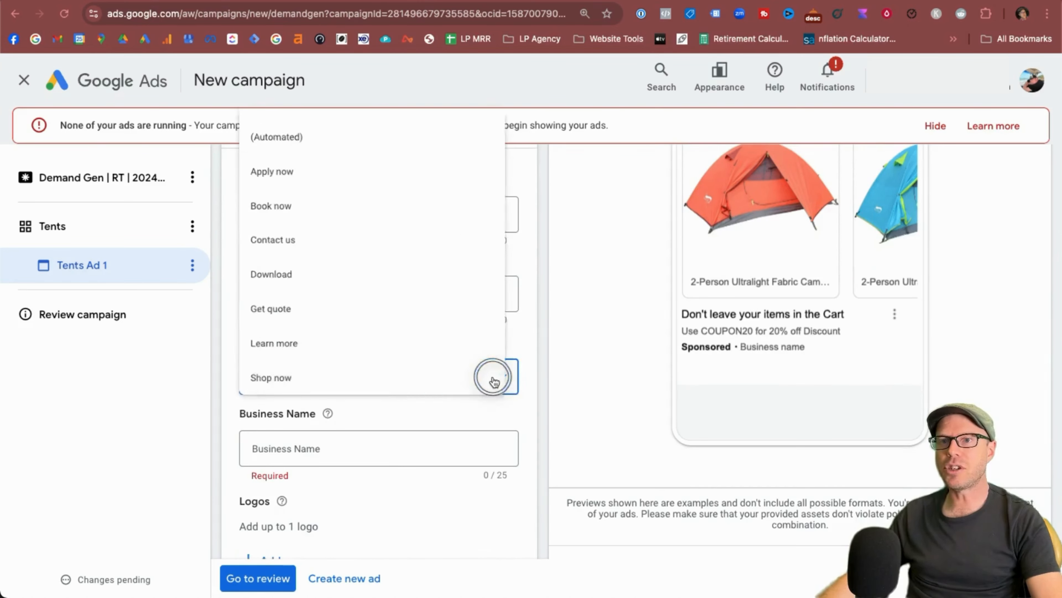
left_click(375, 369)
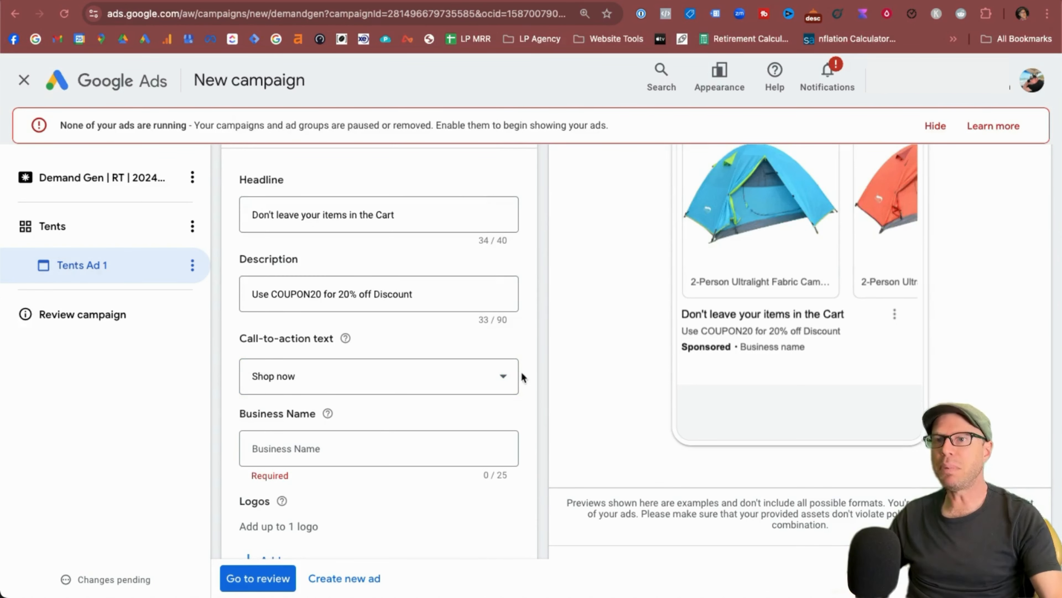
scroll(514, 382, "down", 1)
left_click(390, 408)
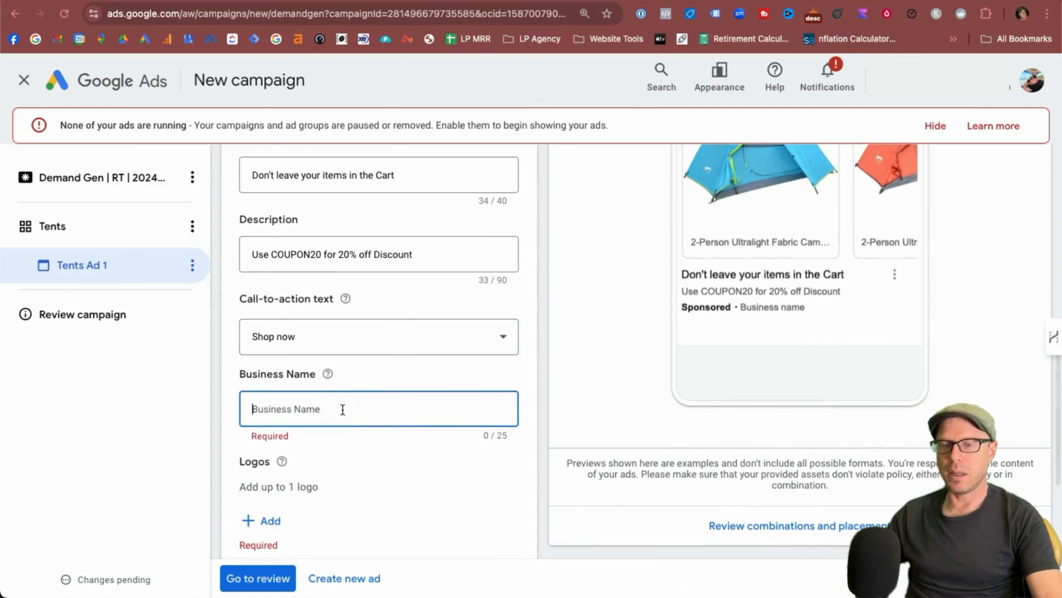
type("Cheap Ca")
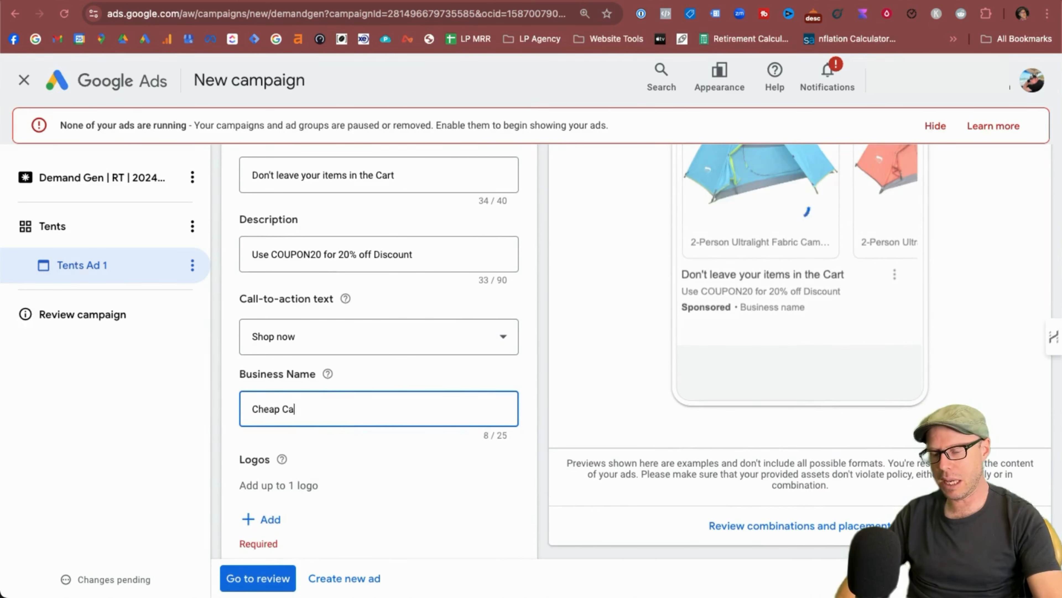
- Add the square round-emblem camping logo from the asset library as the ad's logo and save the selection
left_click(266, 404)
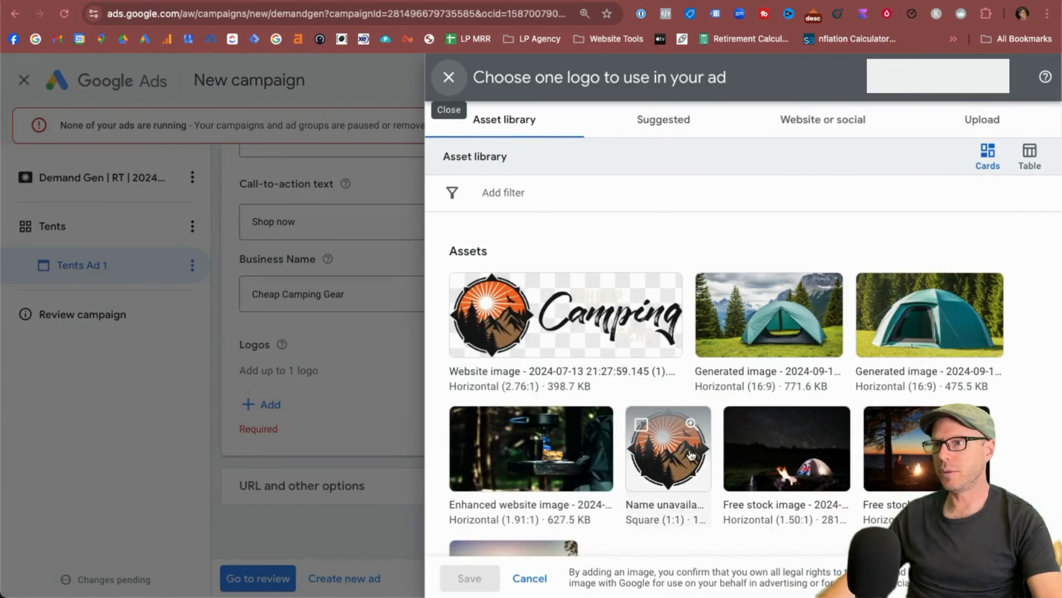
left_click(668, 435)
left_click(468, 577)
scroll(389, 391, "up", 2)
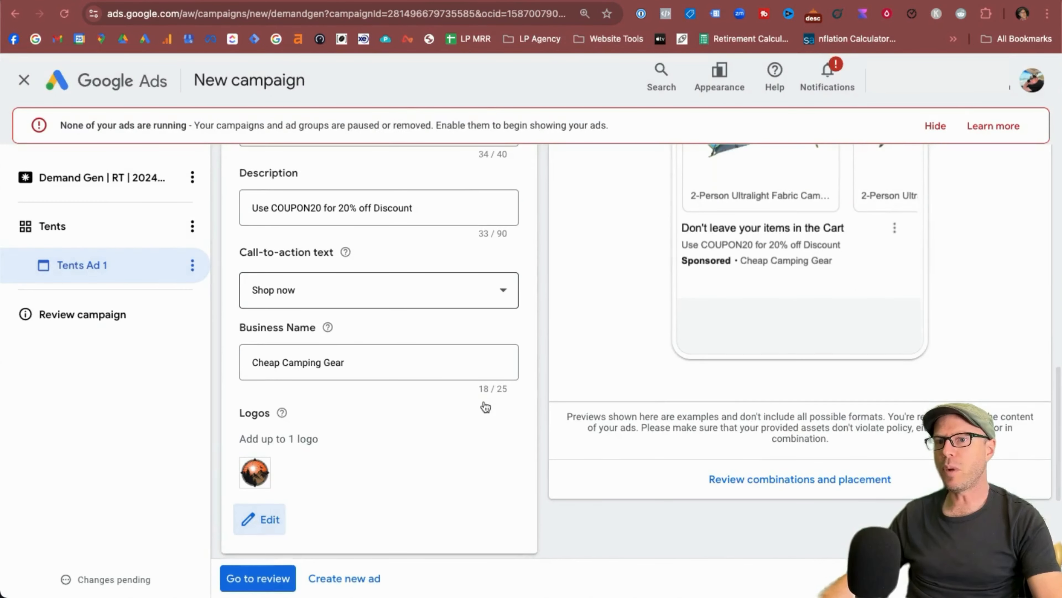
- Review all ad combinations and placements across the YouTube, Discover and Gmail previews, then return to the ad
left_click(773, 486)
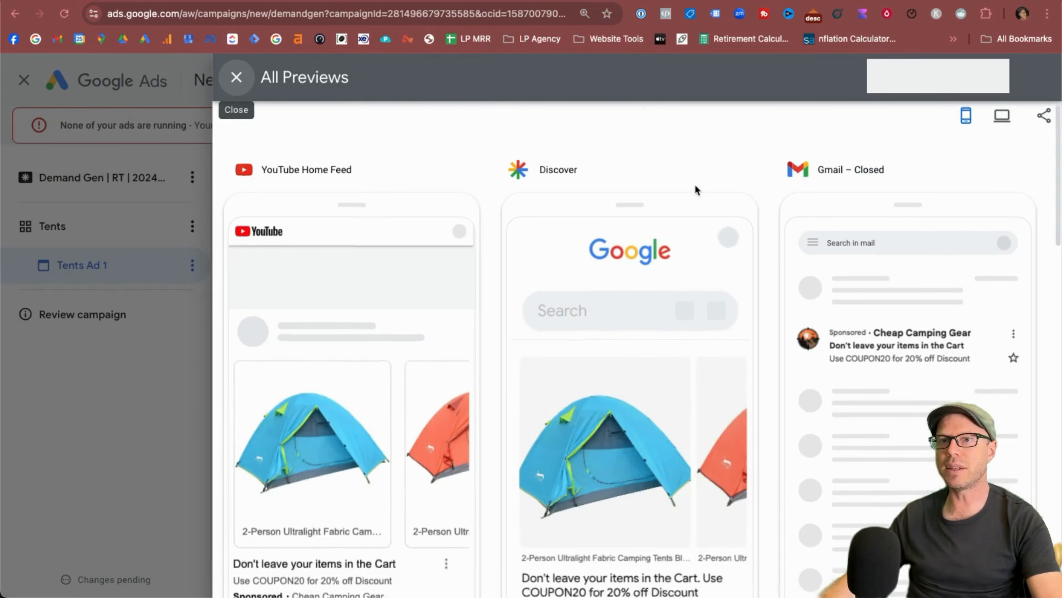
scroll(362, 308, "down", 2)
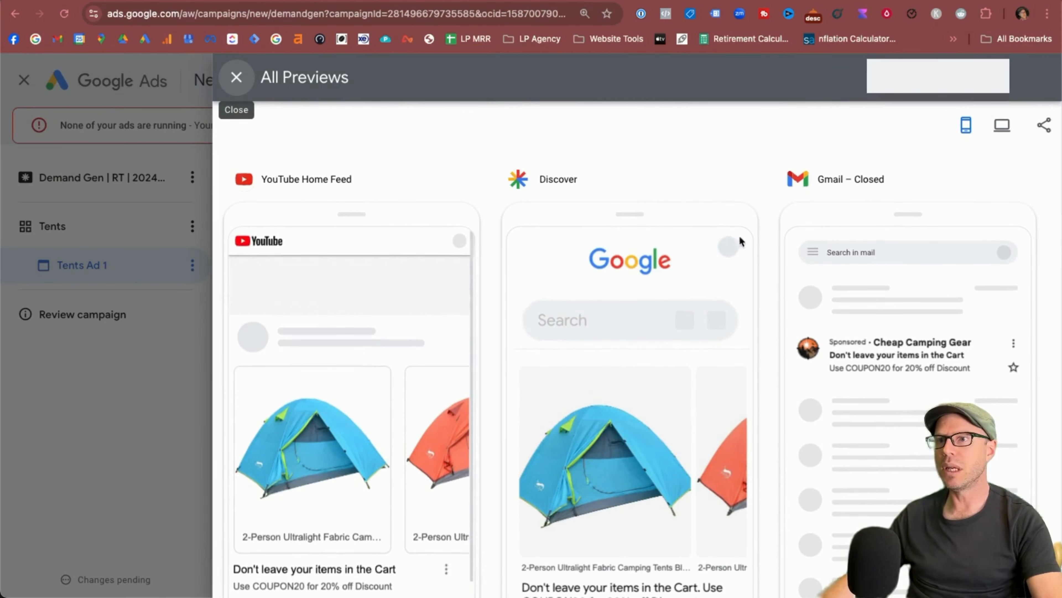
scroll(1025, 210, "down", 2)
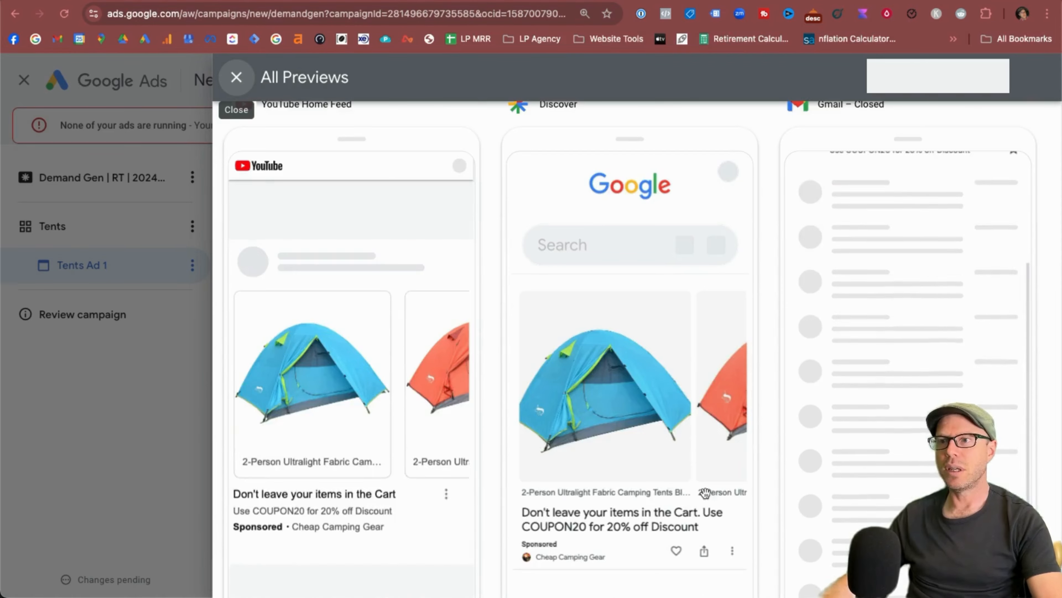
scroll(732, 477, "down", 10)
scroll(362, 284, "down", 2)
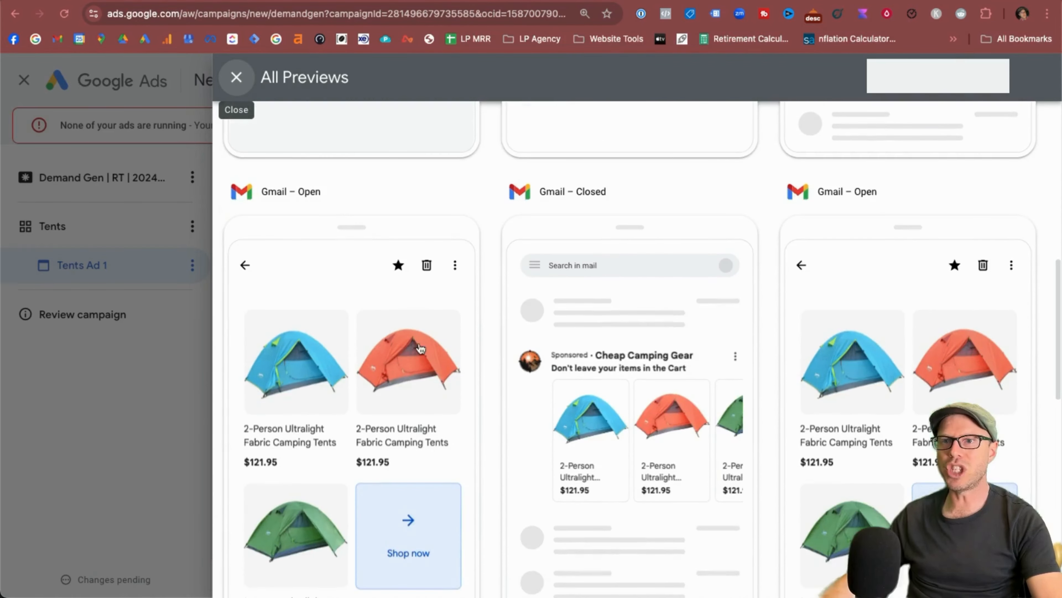
scroll(402, 406, "down", 2)
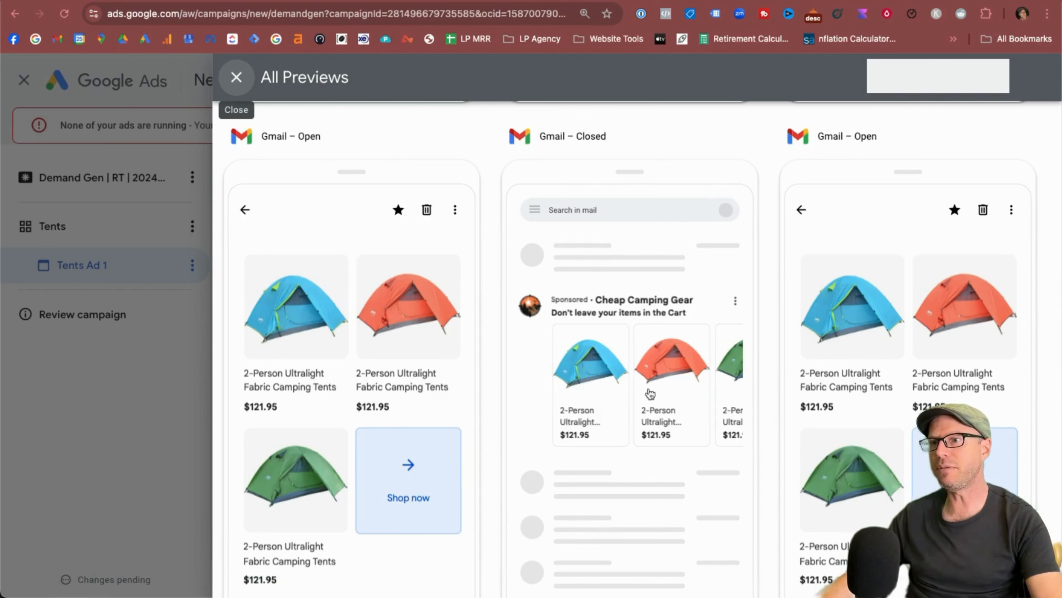
scroll(786, 374, "down", 12)
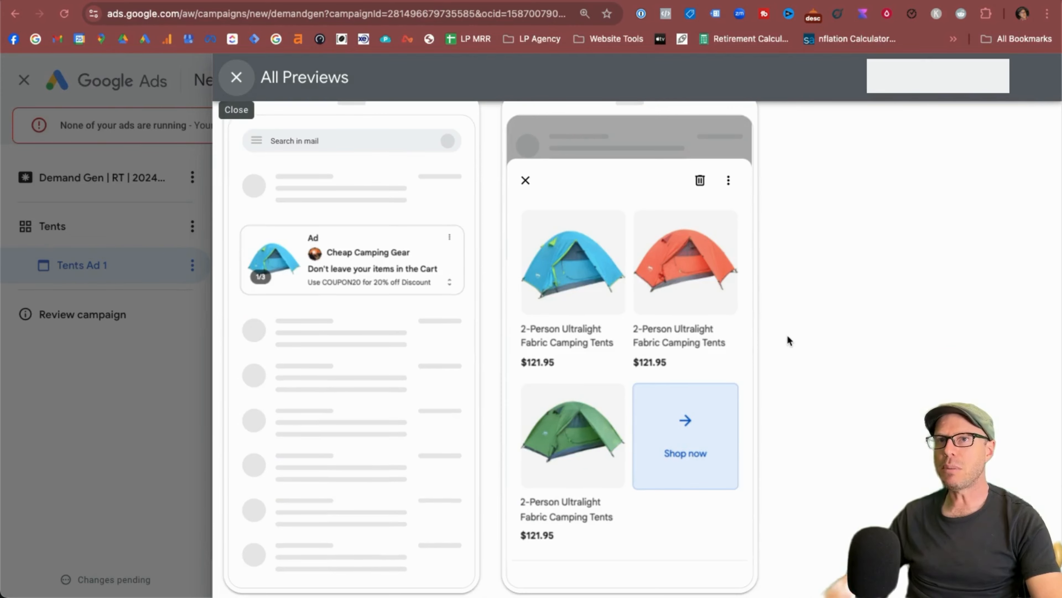
scroll(787, 339, "up", 8)
left_click(236, 77)
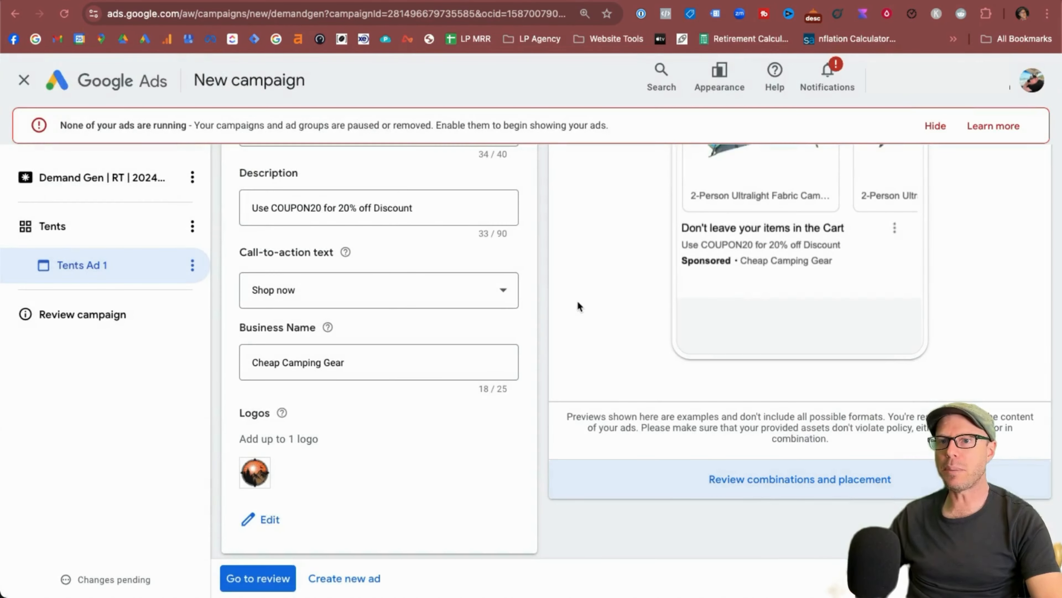
- Go to the campaign review and examine the expanded details of the campaign and the Tents ad group
left_click(262, 576)
scroll(476, 455, "down", 7)
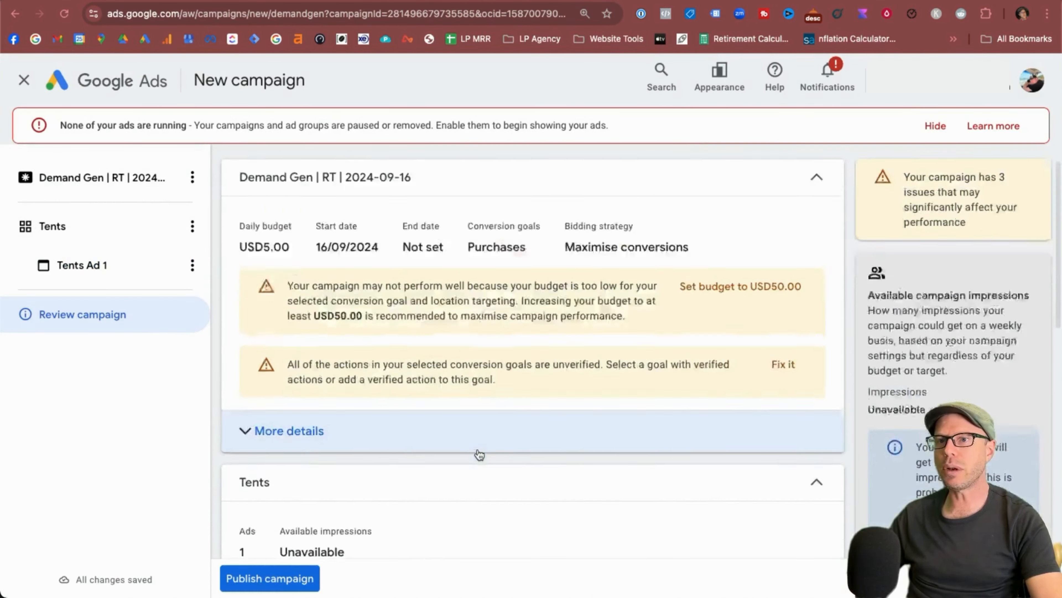
scroll(478, 448, "up", 3)
left_click(402, 487)
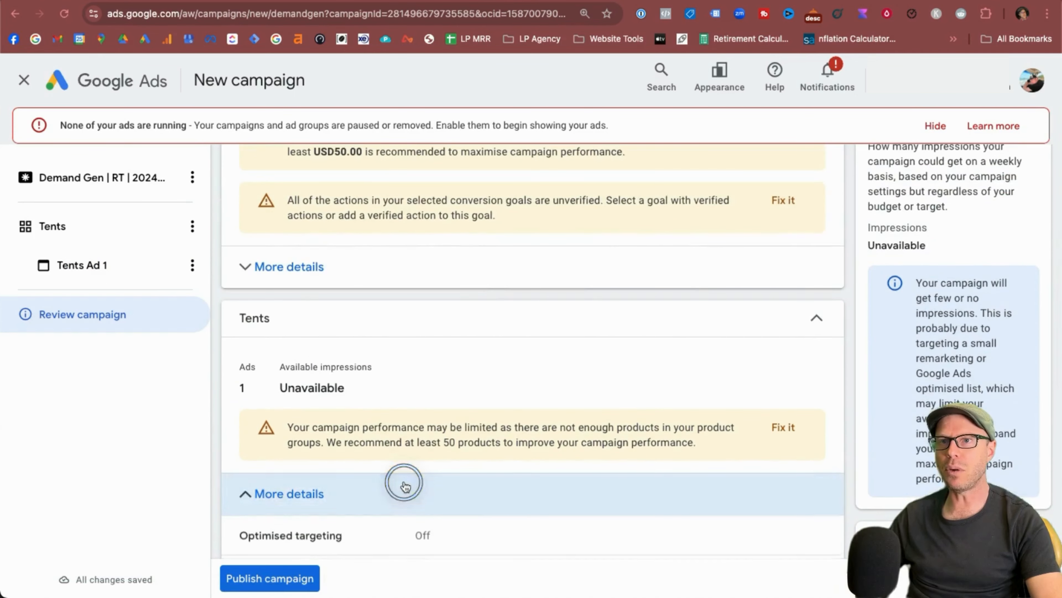
left_click(290, 269)
scroll(430, 348, "down", 10)
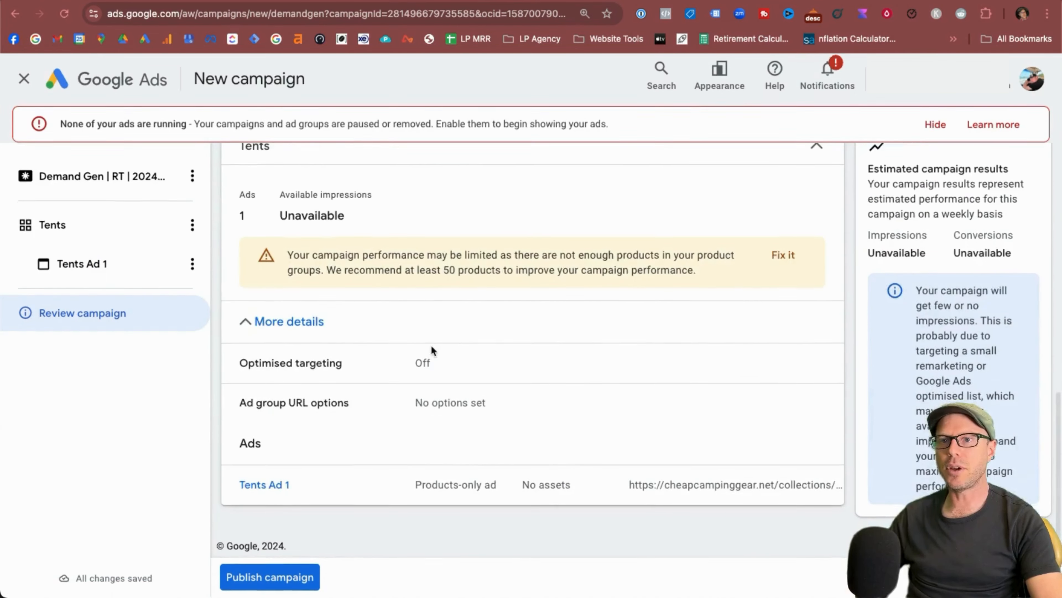